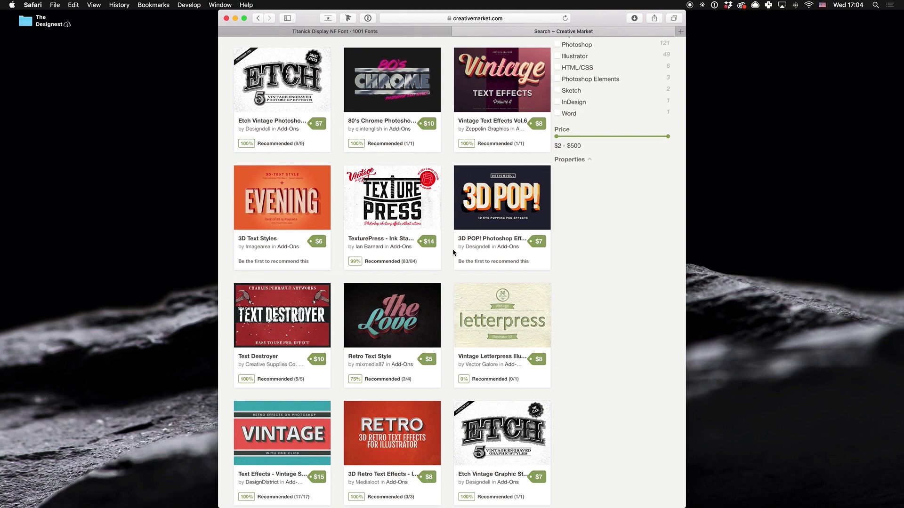
Look through the first two pages of Creative Market's "vintage text" layer style results for reference designs
scroll(455, 322, down, 4)
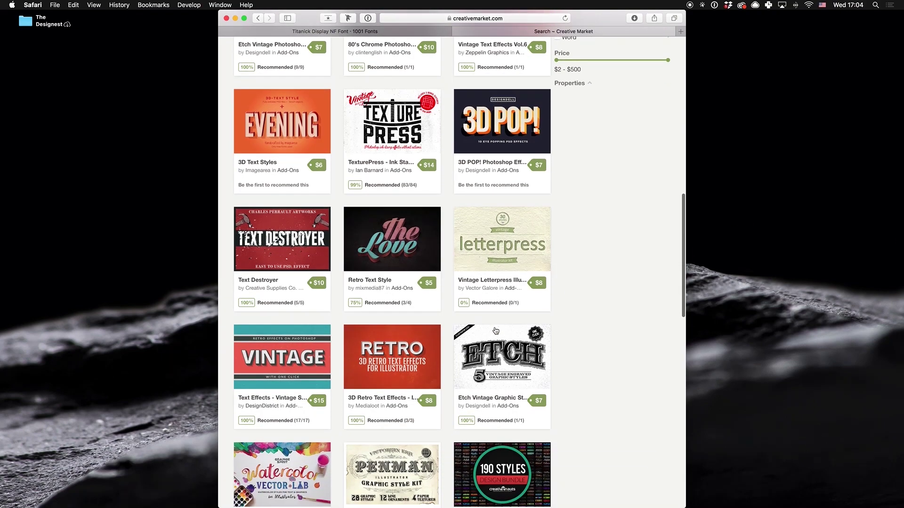
scroll(443, 310, down, 3)
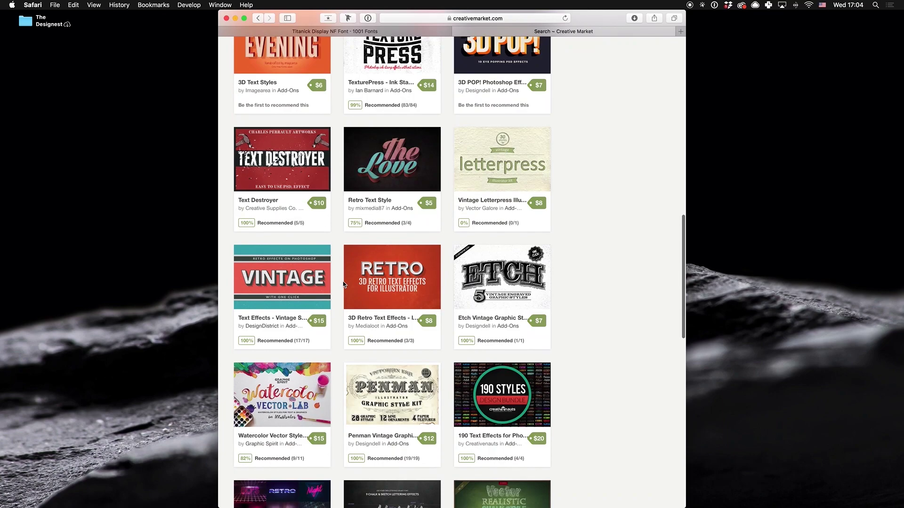
scroll(344, 284, down, 12)
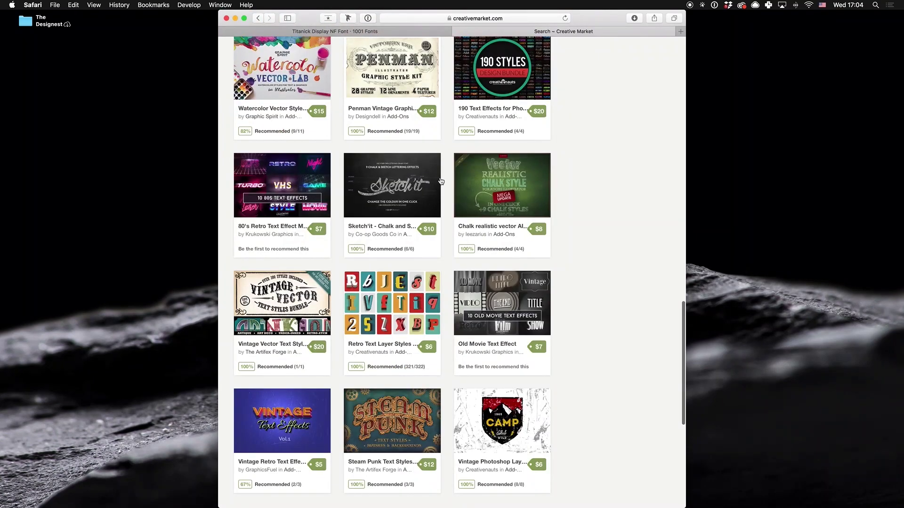
scroll(356, 201, down, 7)
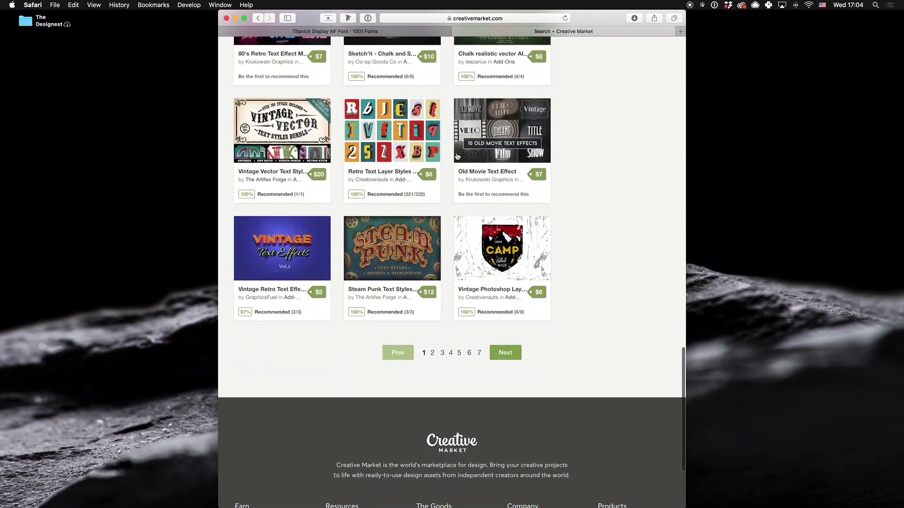
click(432, 353)
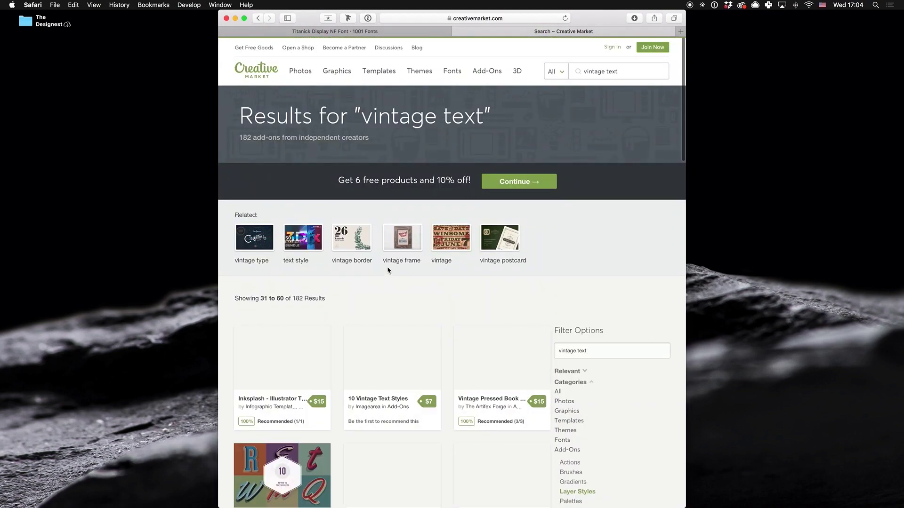
scroll(382, 272, down, 5)
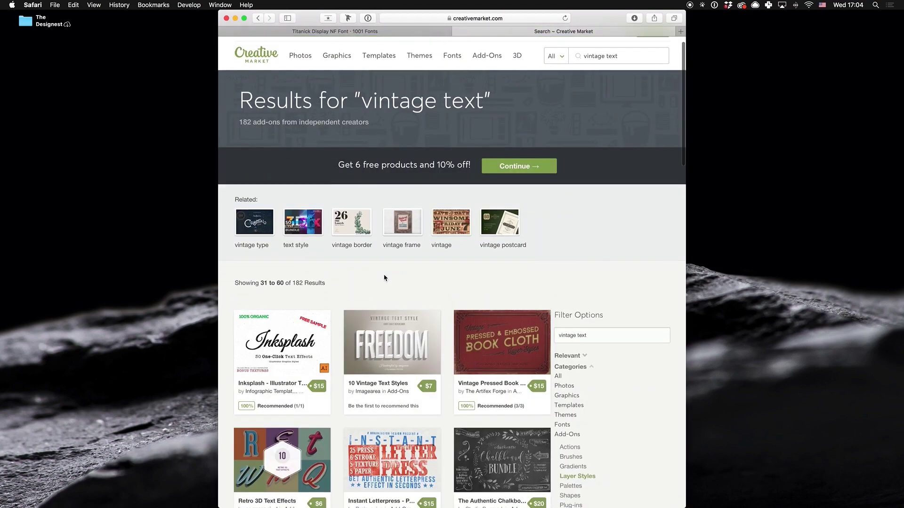
scroll(381, 274, down, 3)
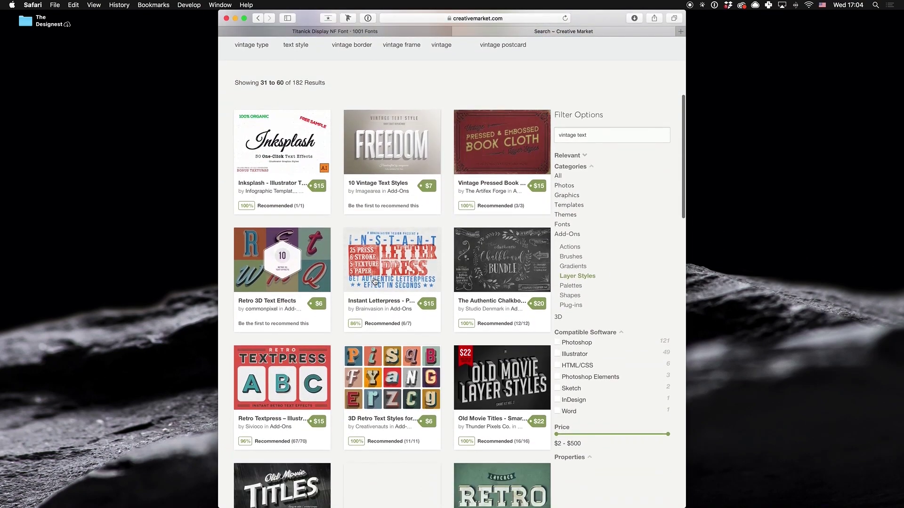
scroll(299, 292, down, 4)
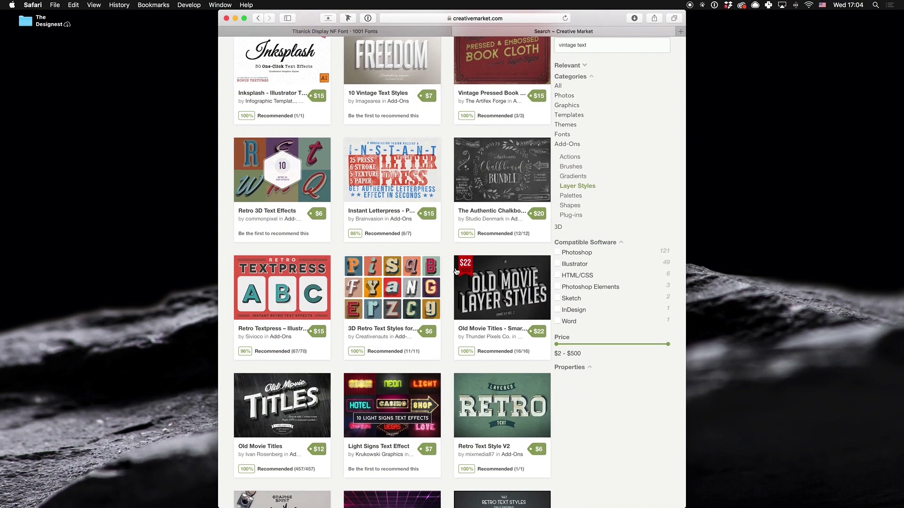
scroll(423, 256, down, 6)
scroll(504, 292, down, 2)
scroll(504, 291, down, 2)
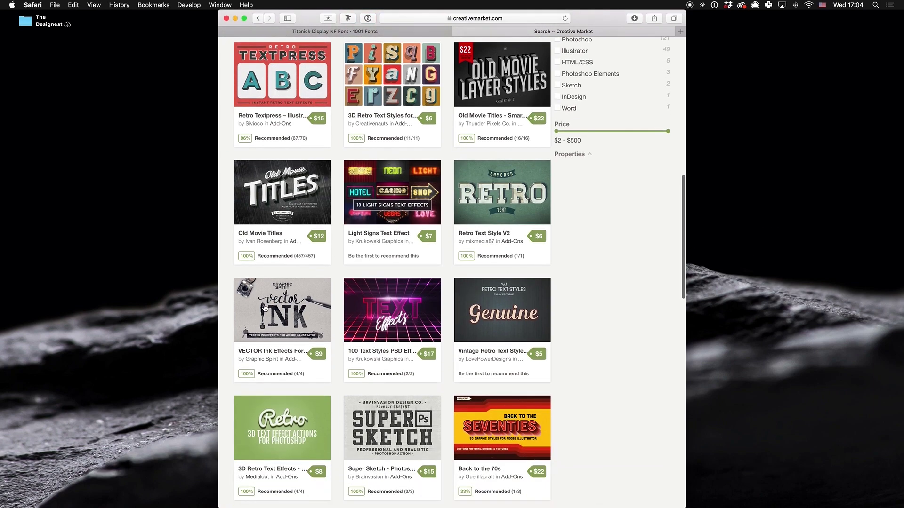
scroll(515, 314, down, 13)
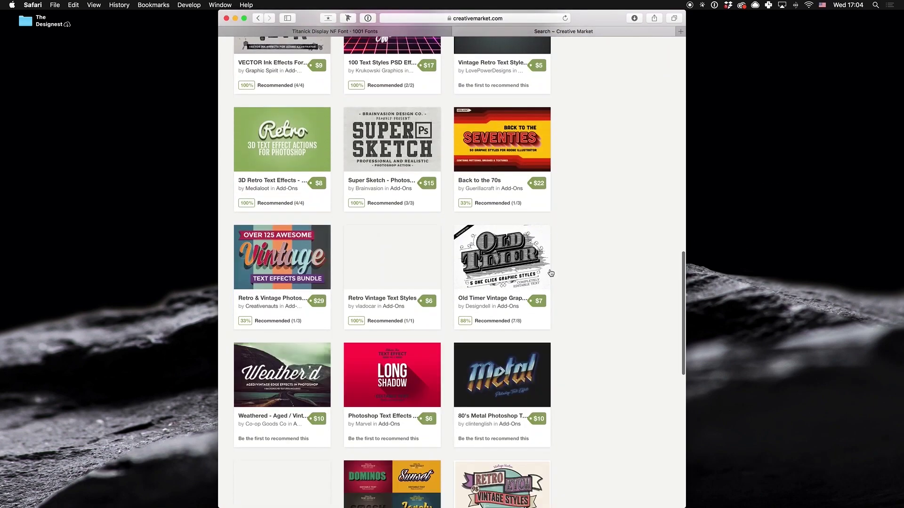
scroll(560, 258, down, 8)
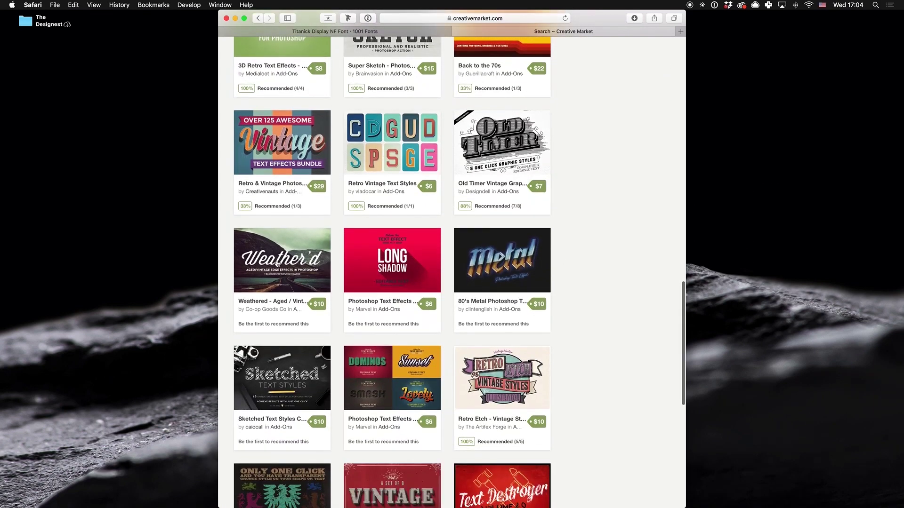
scroll(428, 305, down, 4)
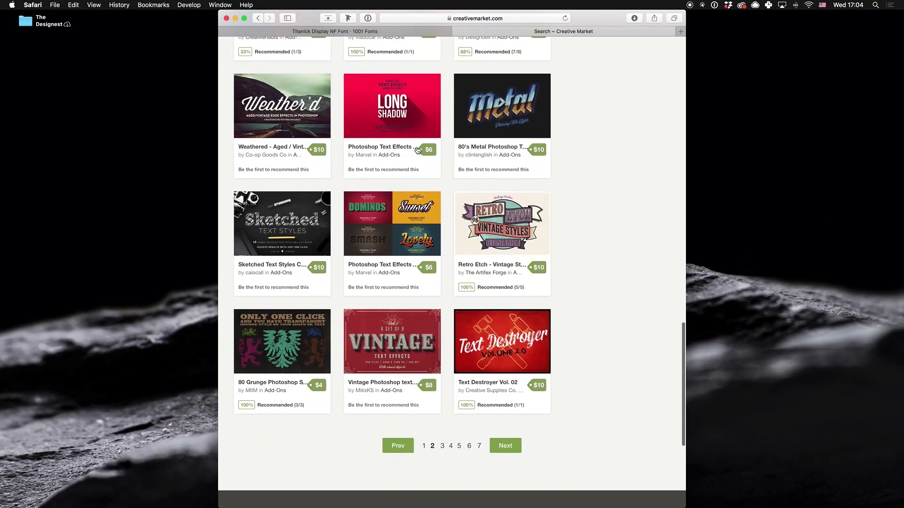
Close the Creative Market search and view the Titanick Display NF font page with its next preview image
key(super+w)
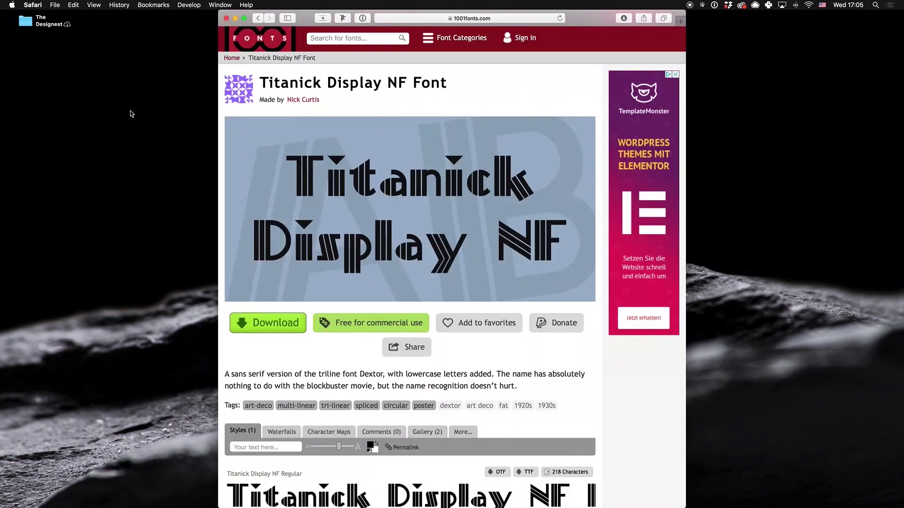
scroll(532, 141, up, 3)
scroll(532, 141, down, 2)
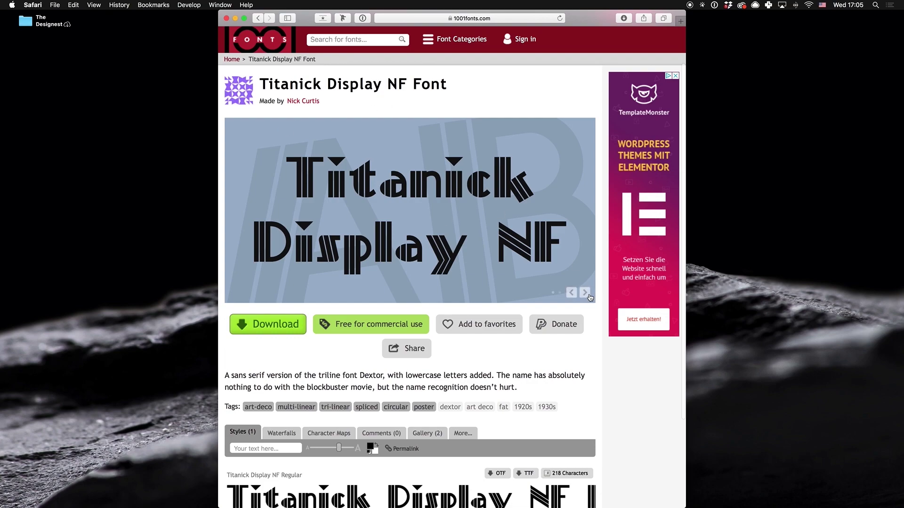
click(584, 294)
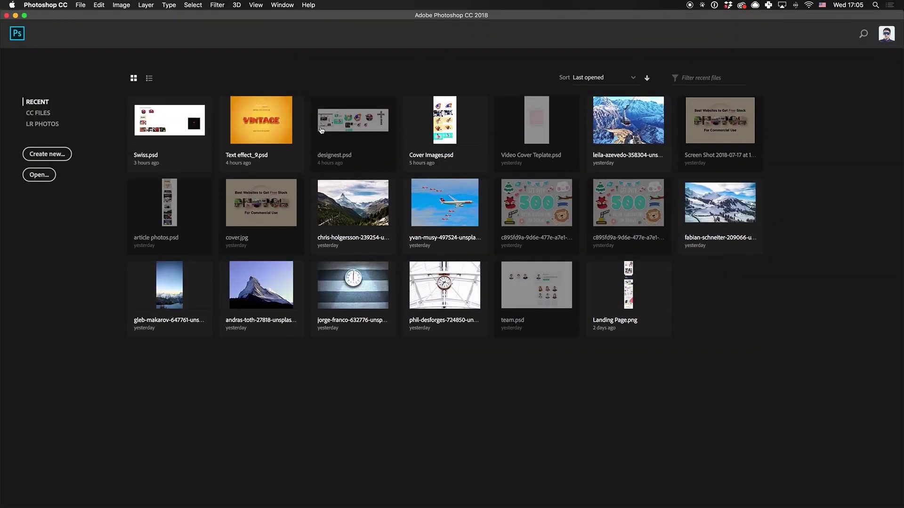
In Photoshop, create a new 3000 x 2000 pixel document at 72 ppi with an artboard
key(super+n)
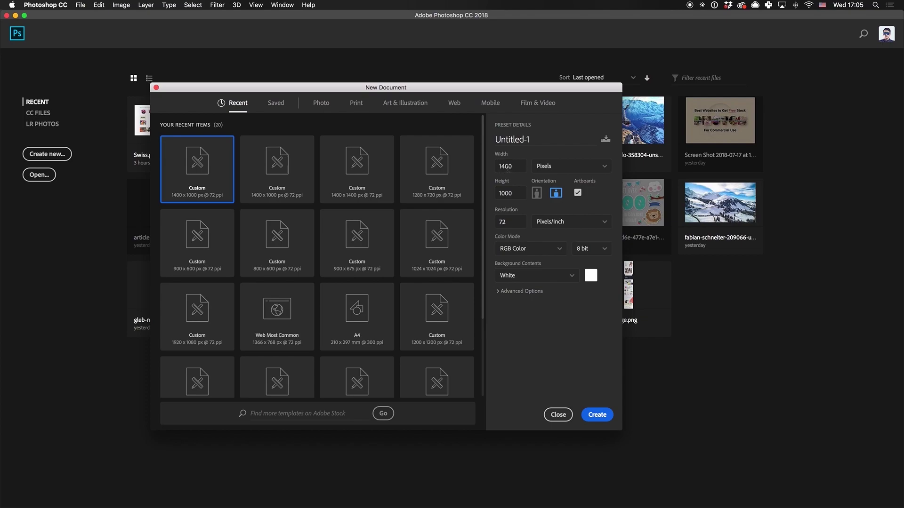
double_click(507, 168)
text(3000)
key(Tab)
text(20)
key(Return)
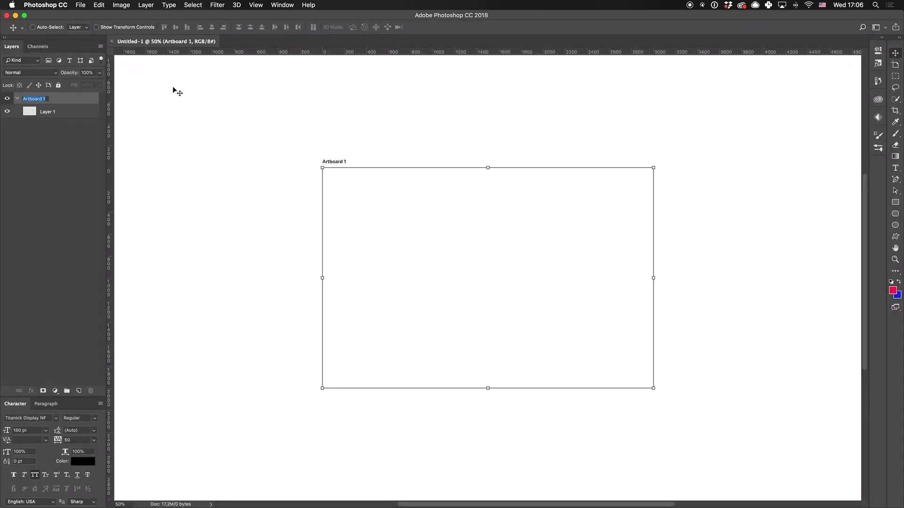
Rename the artboard as "Vintage Text Effect" and delete the empty layer inside it
text(Vintage Text Effect)
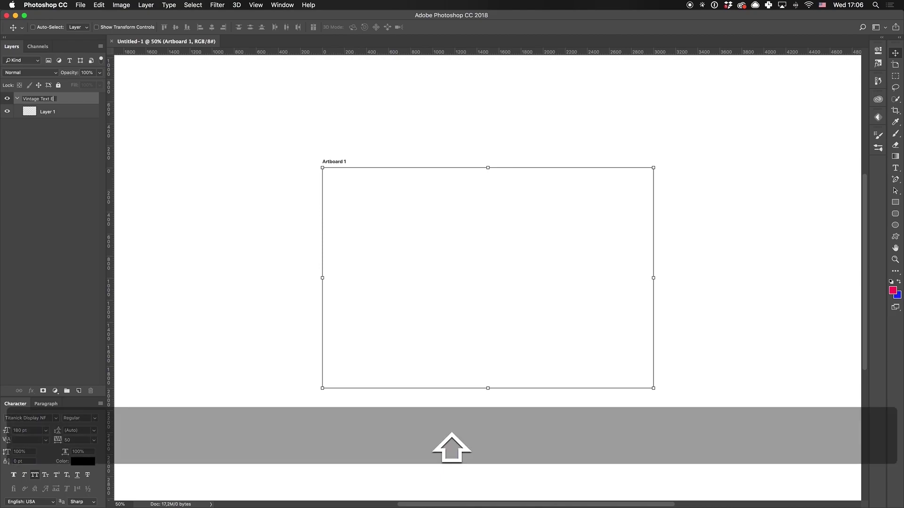
key(Return)
click(50, 113)
key(BackSpace)
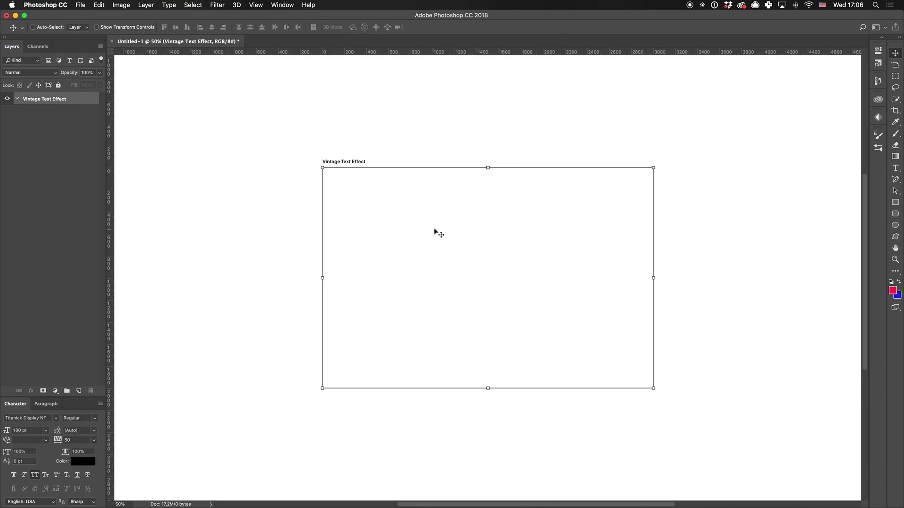
Create a layer group inside the Vintage Text Effect artboard and name it "Bacjground"
click(67, 390)
drag(47, 99, 51, 111)
double_click(51, 110)
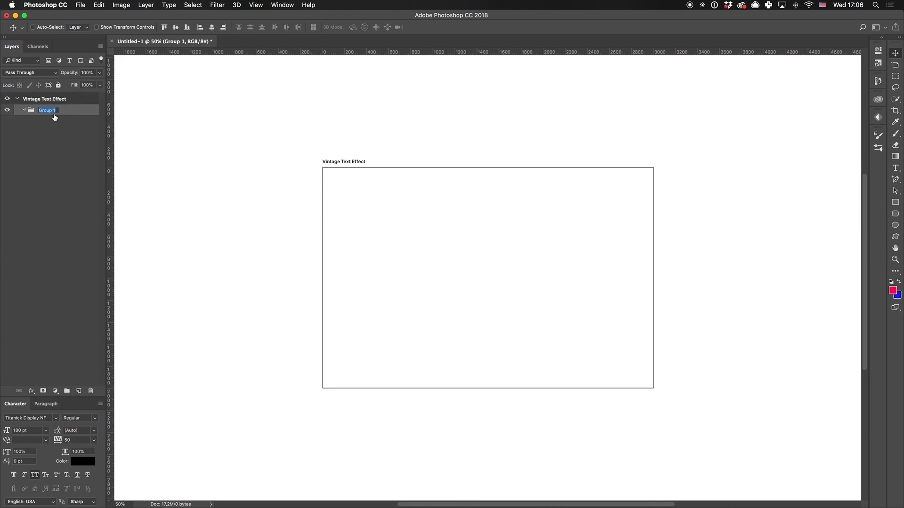
text(Bacjground)
key(Return)
Draw a rectangle about 2262 x 1803 px on the artboard and remove its stroke
key(u)
drag(353, 198, 603, 396)
key(a)
click(145, 27)
click(113, 63)
Resize the rectangle to 3000 x 2000 px and centre it horizontally and vertically on the artboard
click(226, 27)
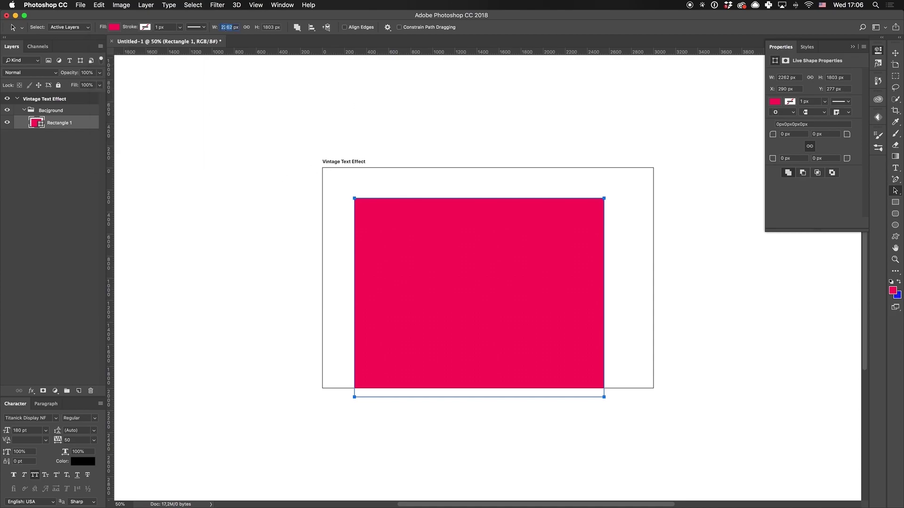
text(3000)
key(Tab)
text(2000)
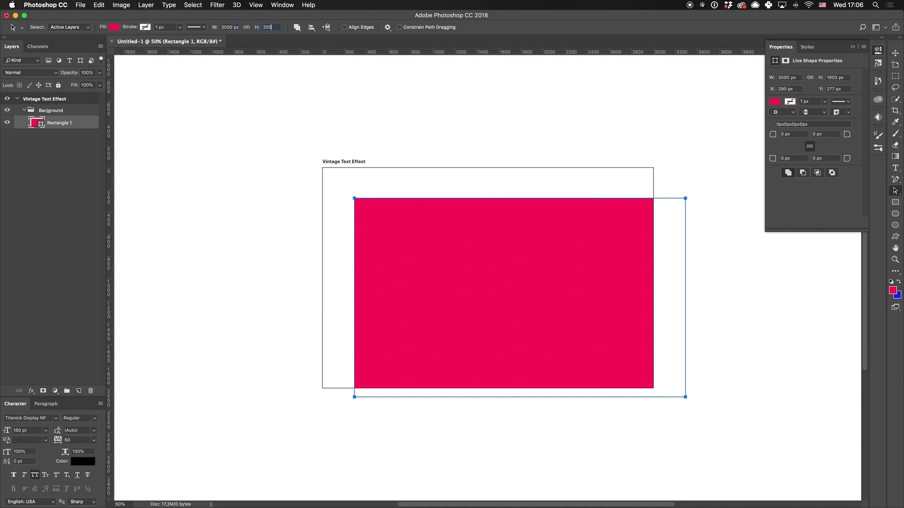
key(Return)
key(v)
click(212, 27)
click(175, 27)
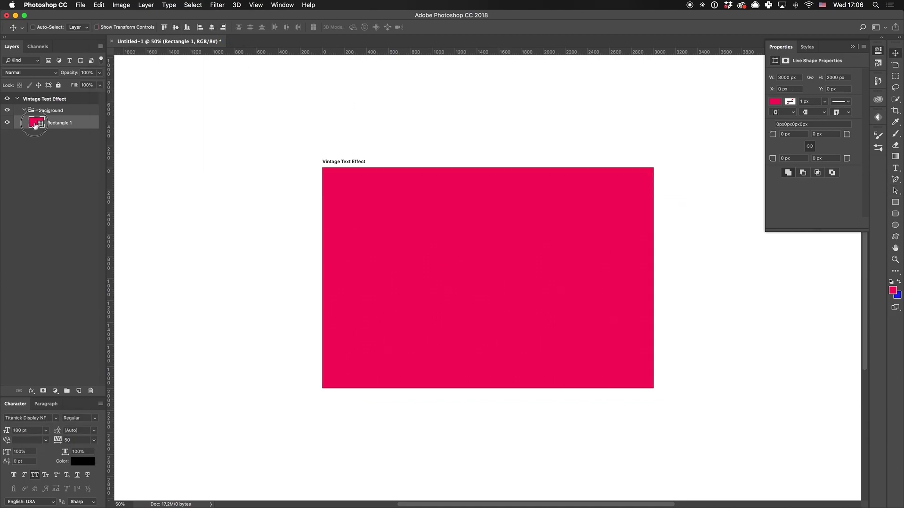
Recolour the rectangle starting from hex eac761 and fine-tune it to a slightly lighter warm yellow
double_click(35, 123)
drag(558, 307, 349, 240)
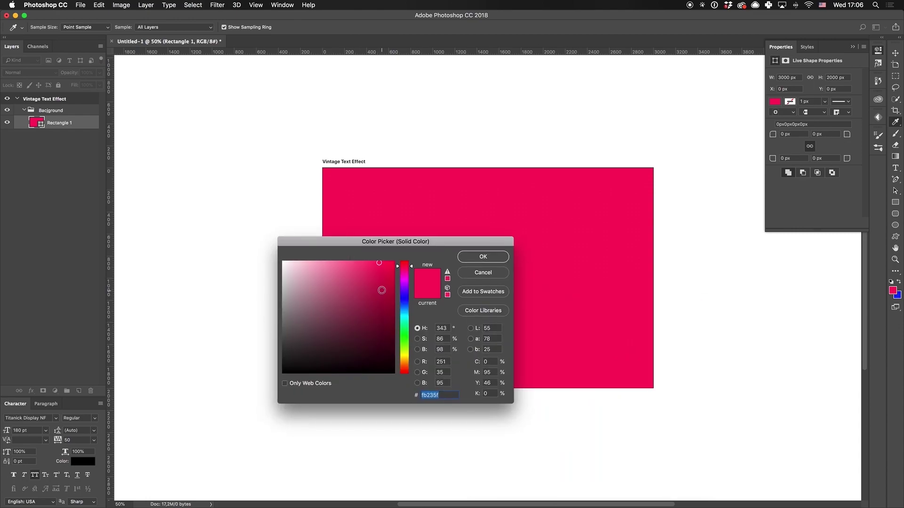
text(eac)
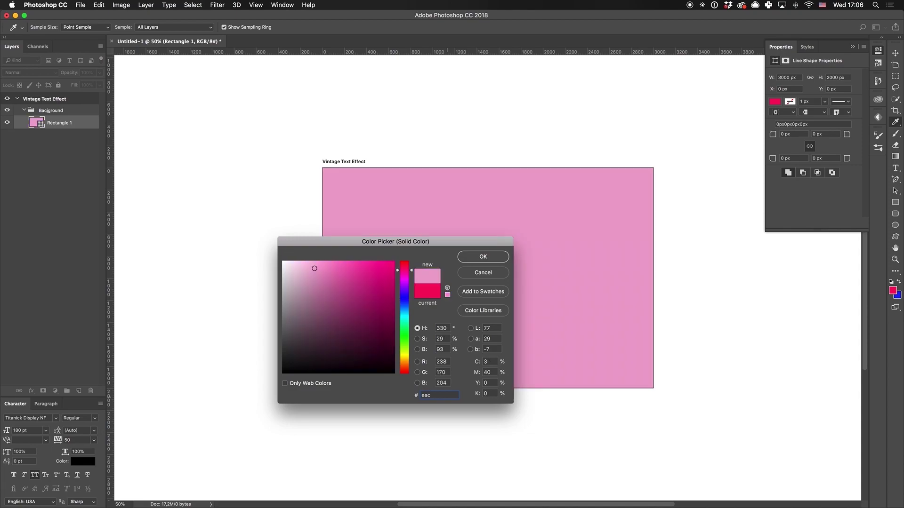
text(761)
click(343, 264)
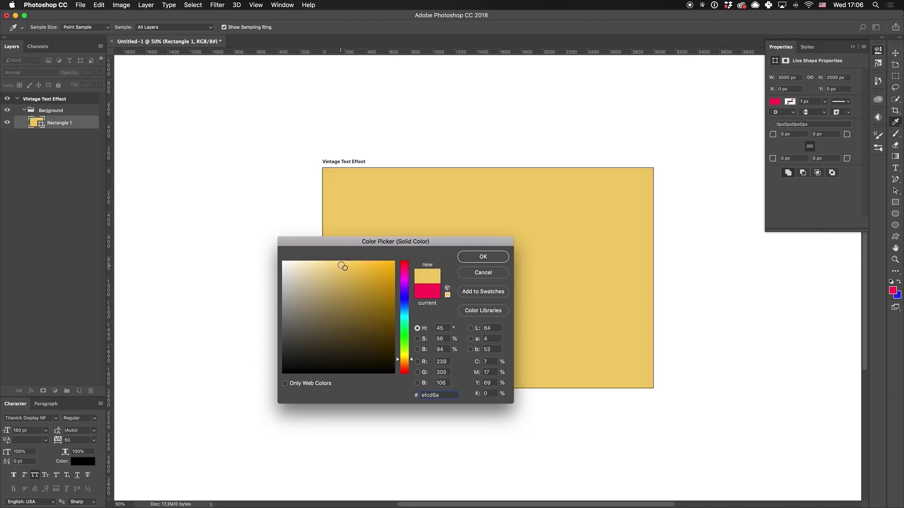
click(483, 257)
Rename the yellow rectangle layer as "background"
double_click(60, 123)
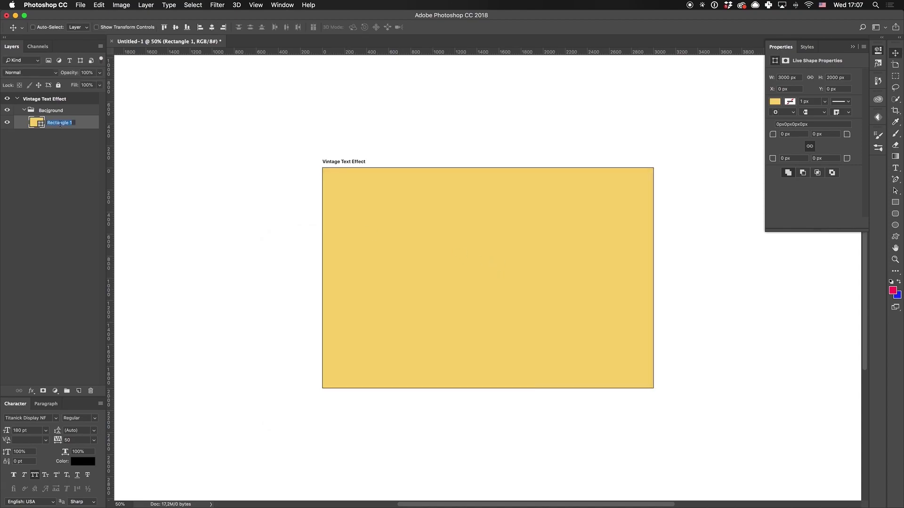
text(background)
key(Return)
Add a gradient fill layer above the background layer, using the previous layer as its clipping mask
scroll(248, 143, right, 2)
click(146, 4)
mouse_move(210, 117)
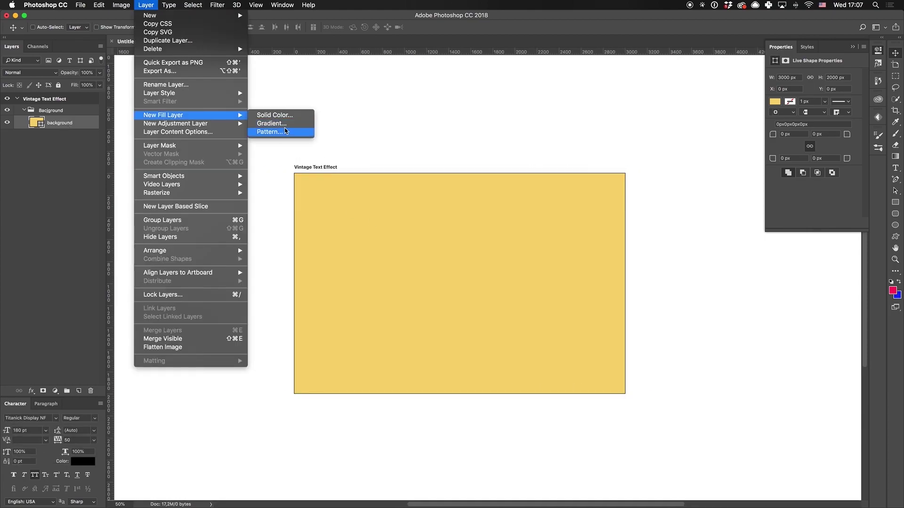
click(272, 123)
click(500, 288)
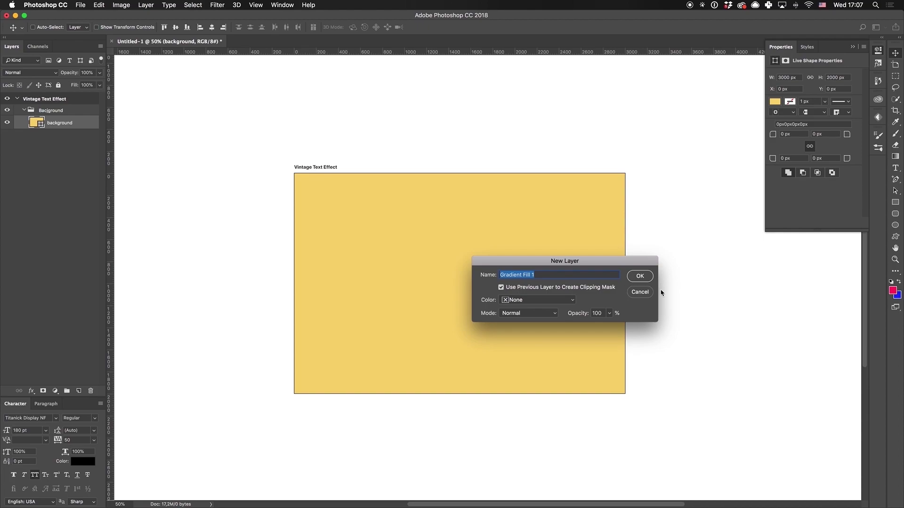
click(639, 276)
Set the gradient fill to the Radial style, reverse it and raise its scale to 240%
click(551, 288)
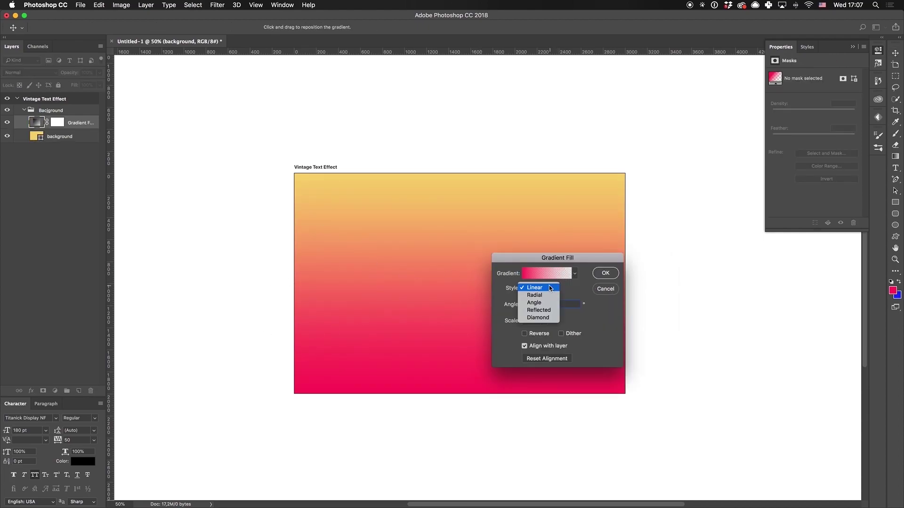
click(541, 296)
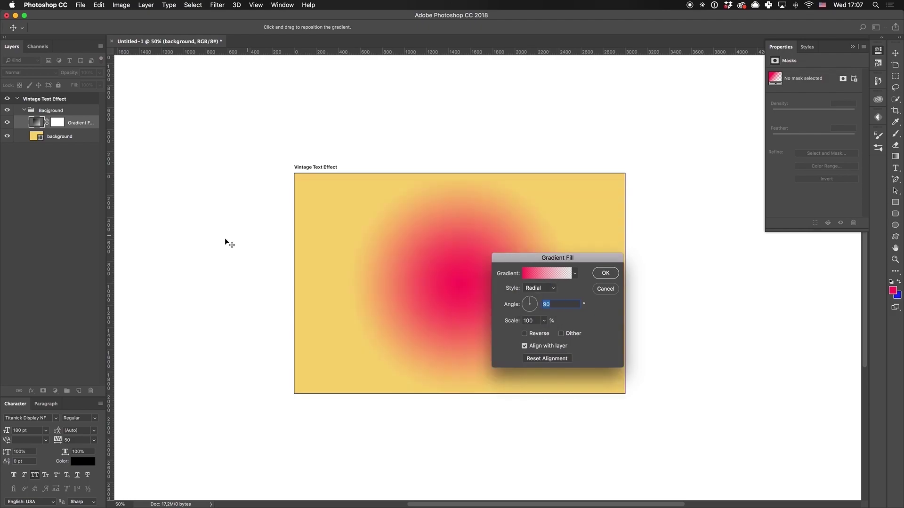
click(543, 337)
drag(590, 258, 739, 258)
double_click(683, 321)
key(shift+Up)
key(shift+Up)
key(shift+Up)
key(shift+Up)
key(shift+Up)
key(shift+Up)
key(shift+Up)
key(shift+Up)
key(shift+Up)
Edit the gradient so both colour stops use neutral dark tones instead of pink, and apply the gradient fill
click(696, 273)
click(615, 344)
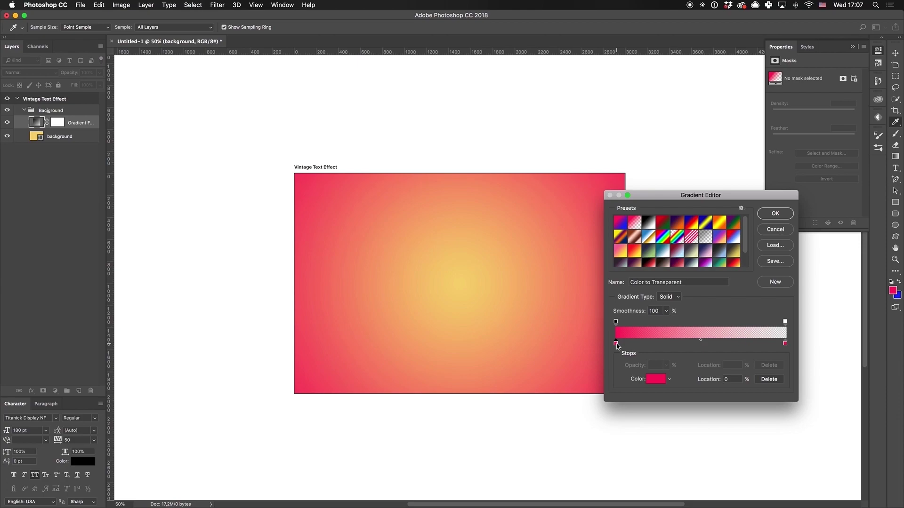
double_click(615, 343)
click(283, 353)
key(Return)
double_click(784, 343)
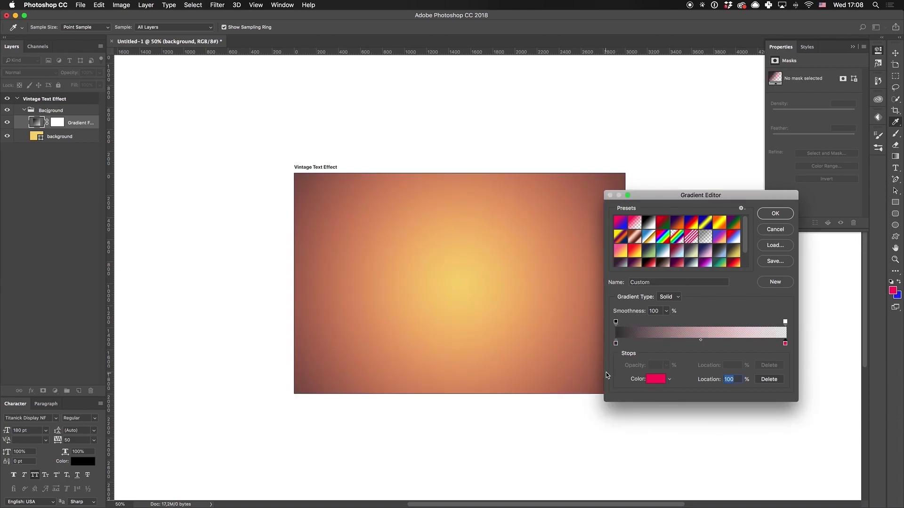
click(283, 346)
click(283, 323)
click(472, 259)
key(Return)
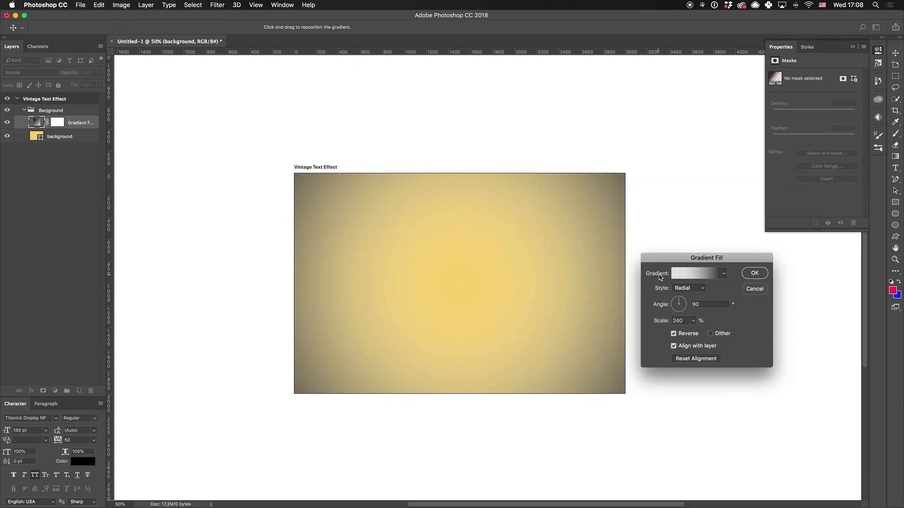
click(763, 274)
Set the gradient fill layer's blend mode to Soft Light
click(33, 75)
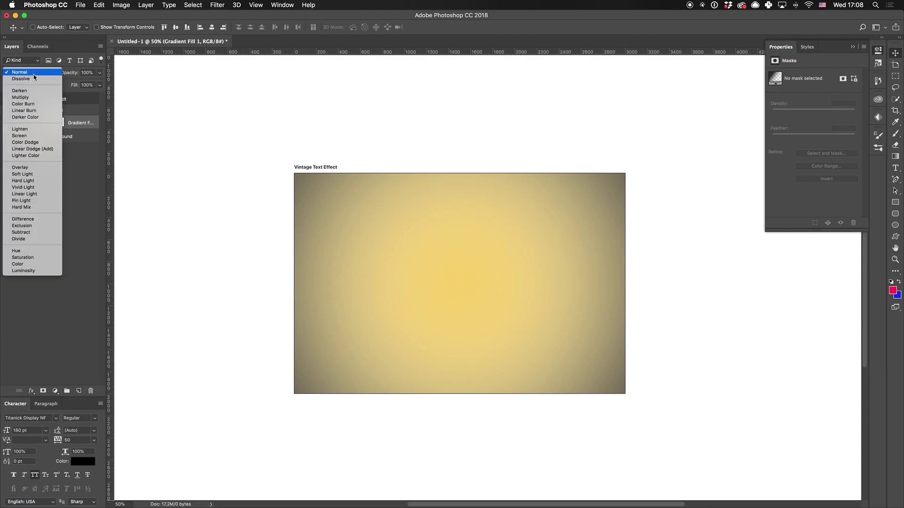
click(33, 75)
click(32, 73)
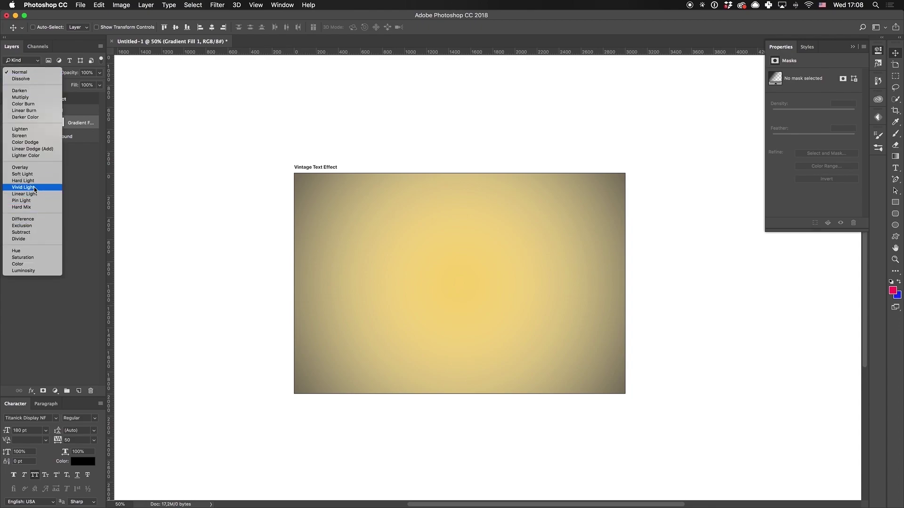
click(22, 174)
key(super+1)
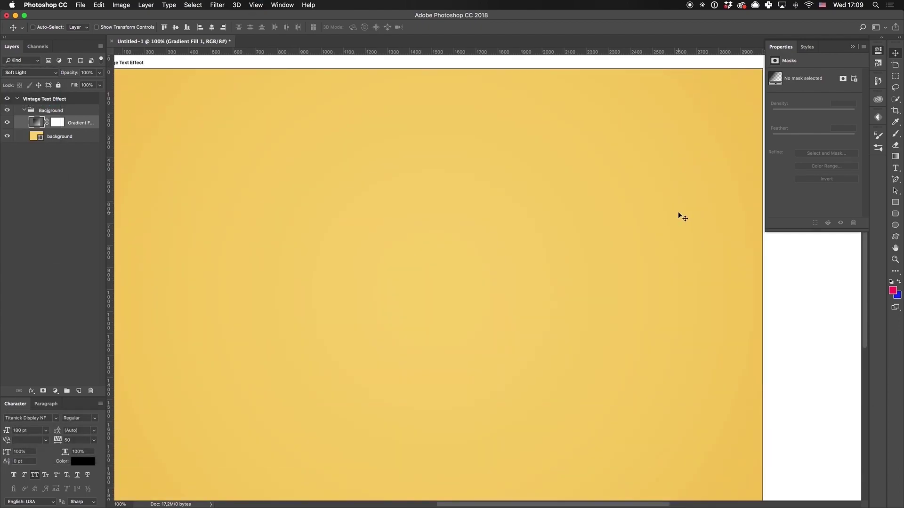
key(super+minus)
key(super+minus)
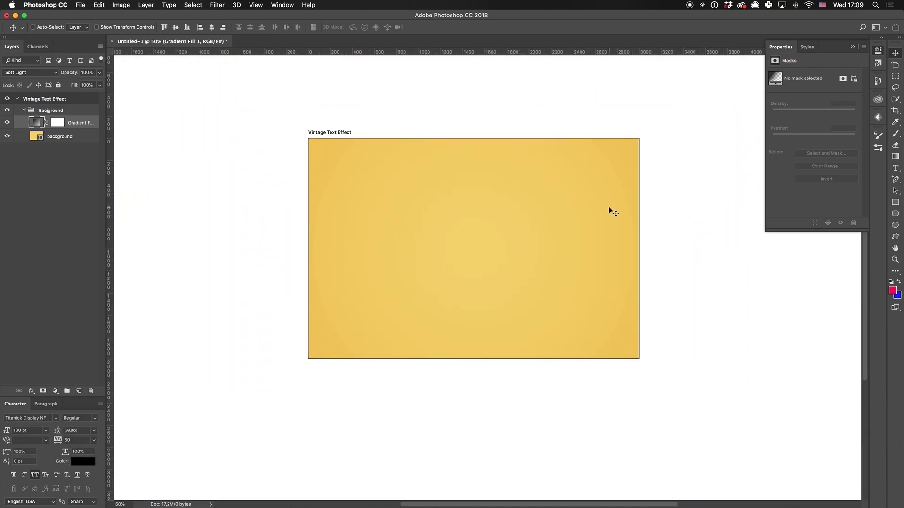
key(super+j)
double_click(39, 126)
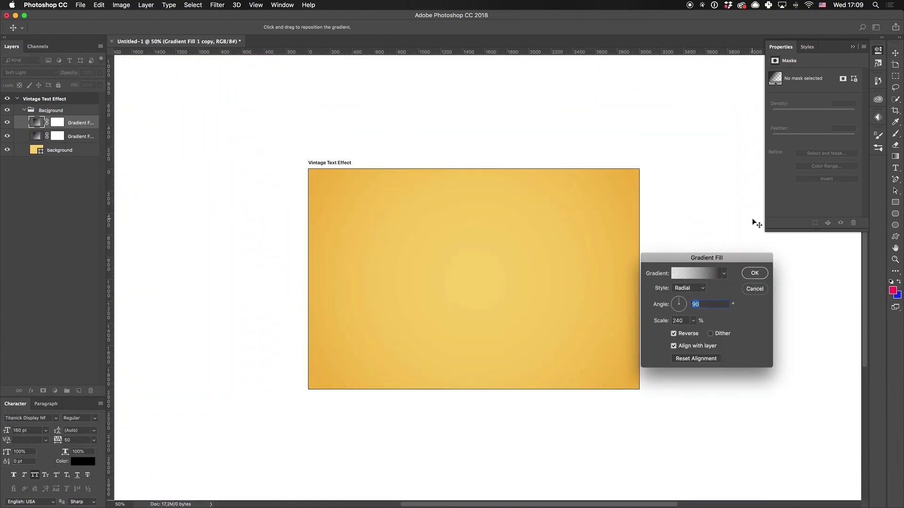
key(Escape)
key(BackSpace)
click(44, 123)
double_click(44, 123)
key(Escape)
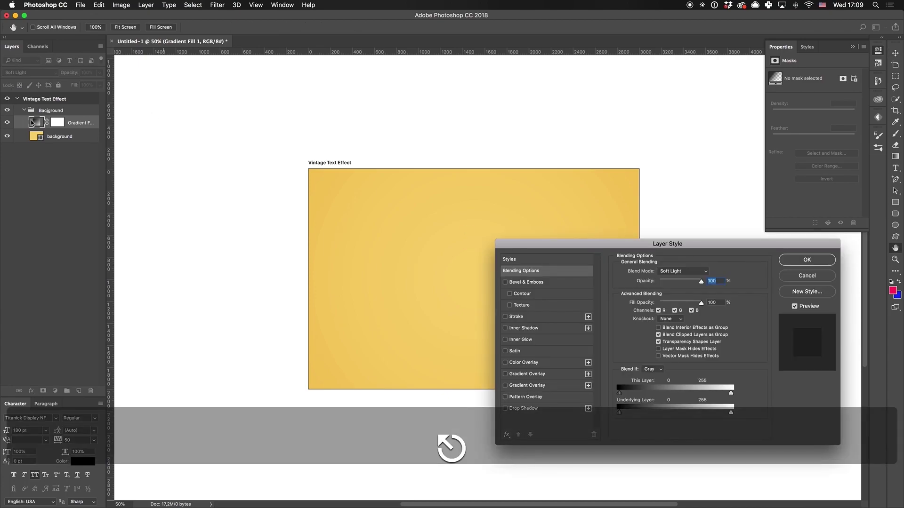
Set the gradient fill's scale to 200% and apply it
double_click(35, 124)
click(692, 277)
key(Escape)
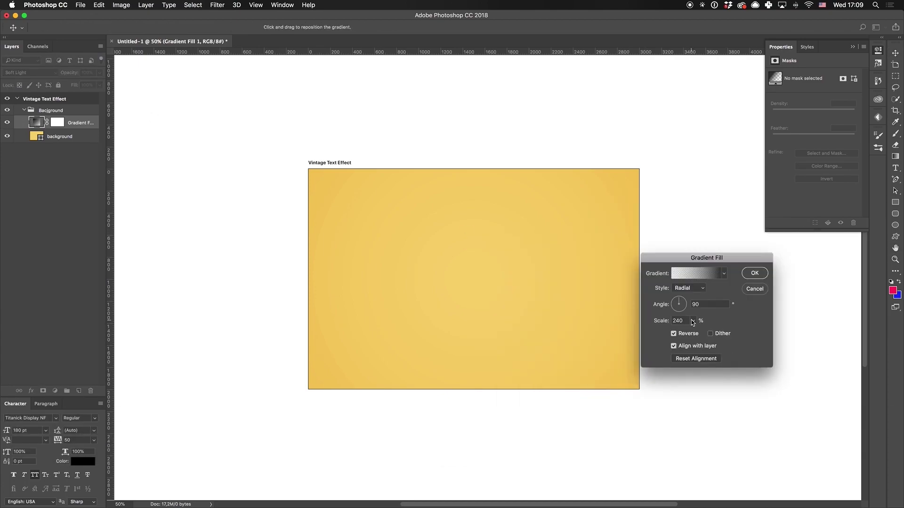
double_click(687, 321)
text(200)
click(691, 276)
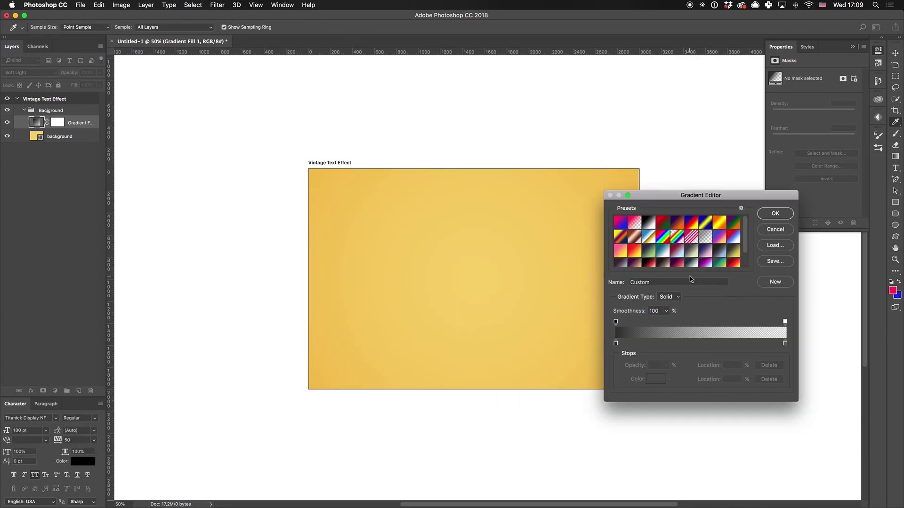
click(775, 213)
click(753, 273)
Duplicate the gradient fill layer and turn off Reverse in the copy's gradient settings
key(super+j)
click(39, 125)
double_click(39, 123)
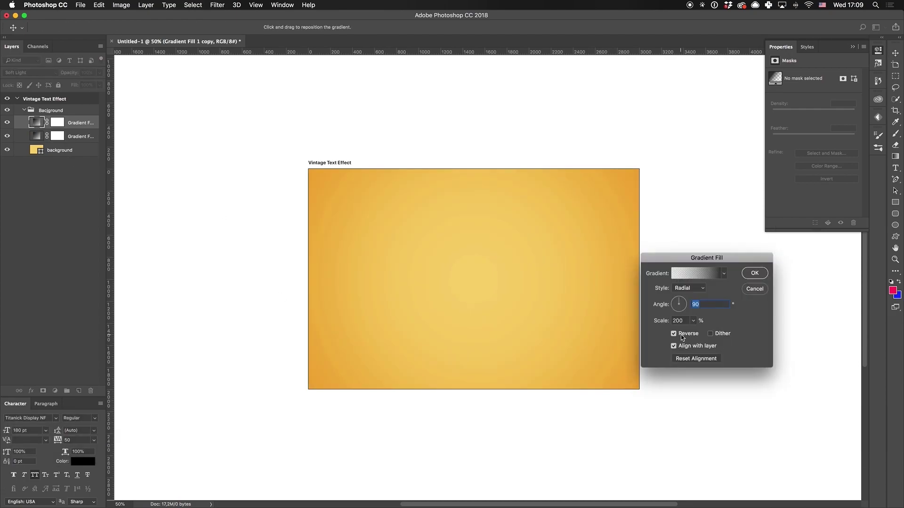
click(677, 335)
Set the first colour stop of the copied gradient to the pale cream ffe8c4
click(707, 275)
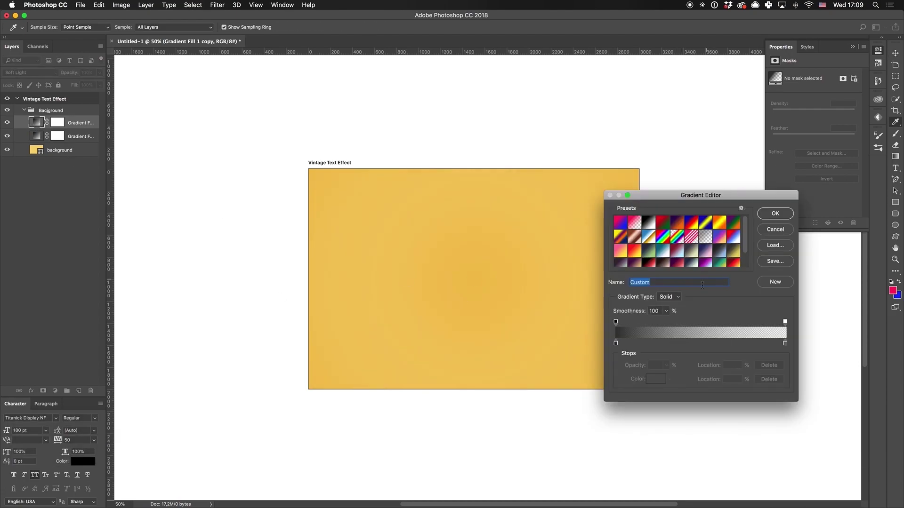
click(615, 343)
click(656, 379)
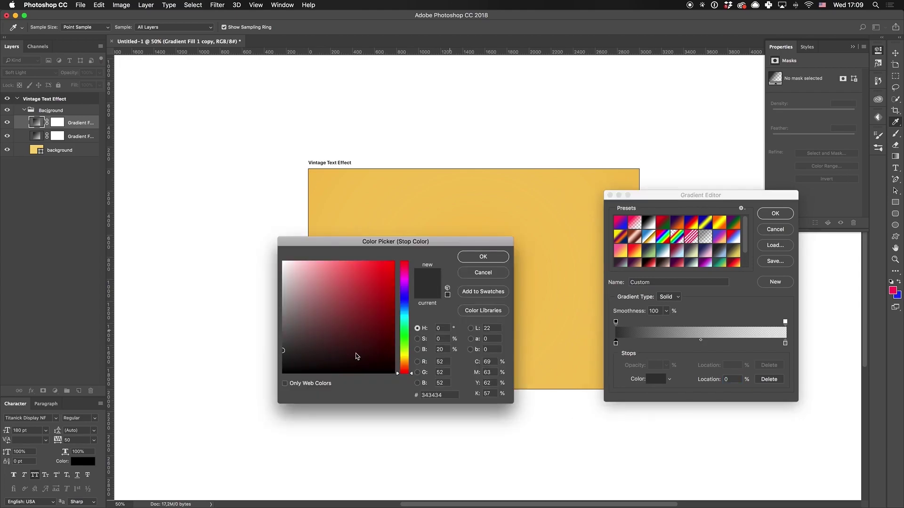
click(452, 197)
click(335, 264)
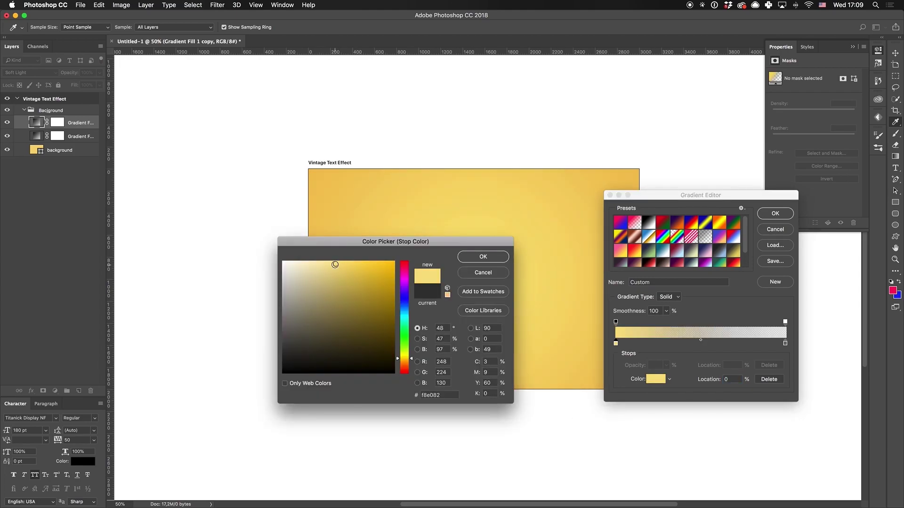
double_click(445, 396)
text(ffe8c4)
click(495, 255)
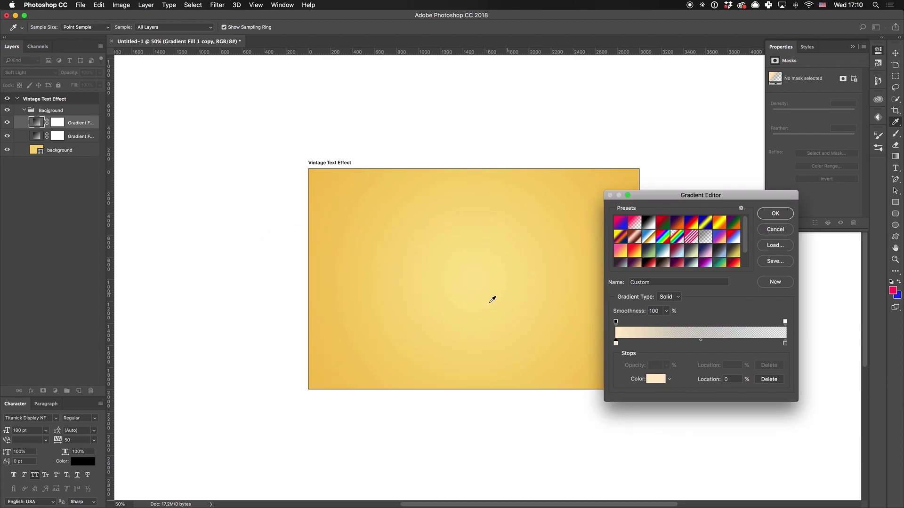
Set the end colour stop of the copied gradient to ffffff and accept the edited gradient
scroll(490, 302, down, 2)
scroll(555, 261, right, 2)
double_click(784, 343)
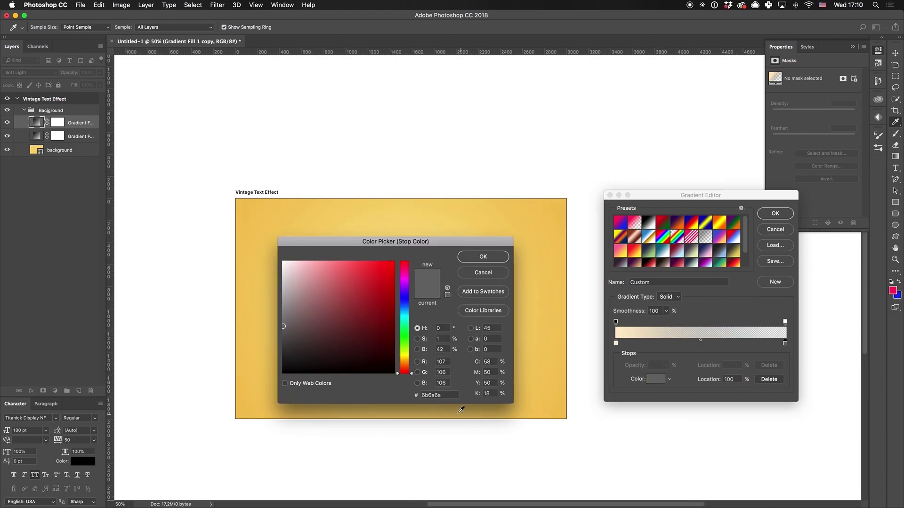
double_click(445, 395)
text(ffffff)
key(Return)
key(Return)
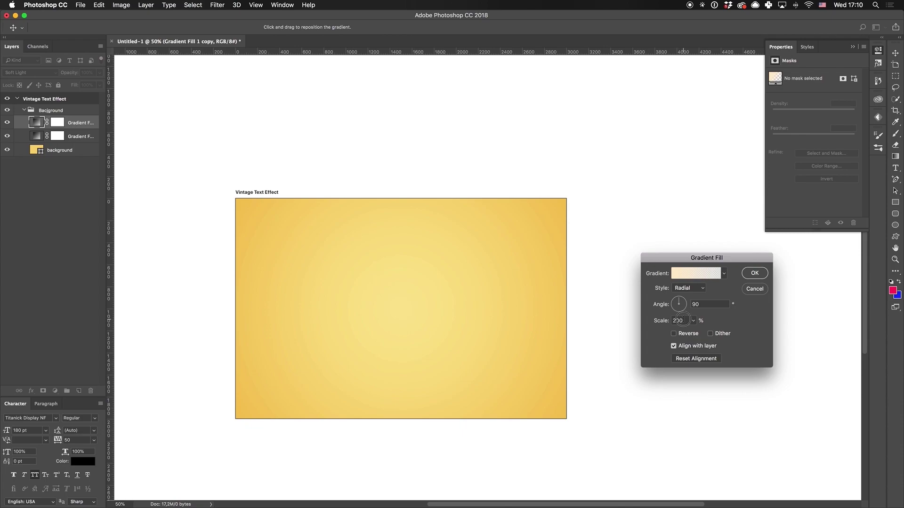
Reduce the copied gradient fill's scale to 140% and apply it
double_click(682, 320)
key(shift+Down)
key(shift+Down)
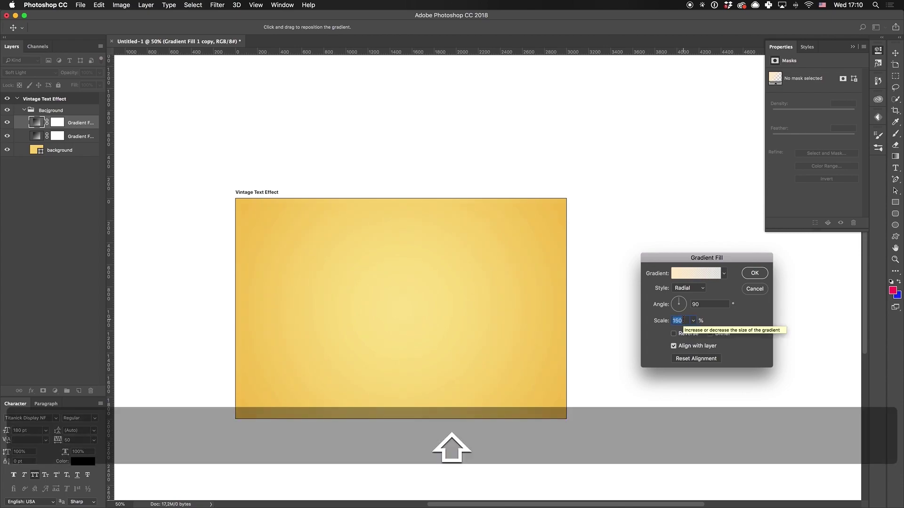
key(shift+Down)
key(shift+Down)
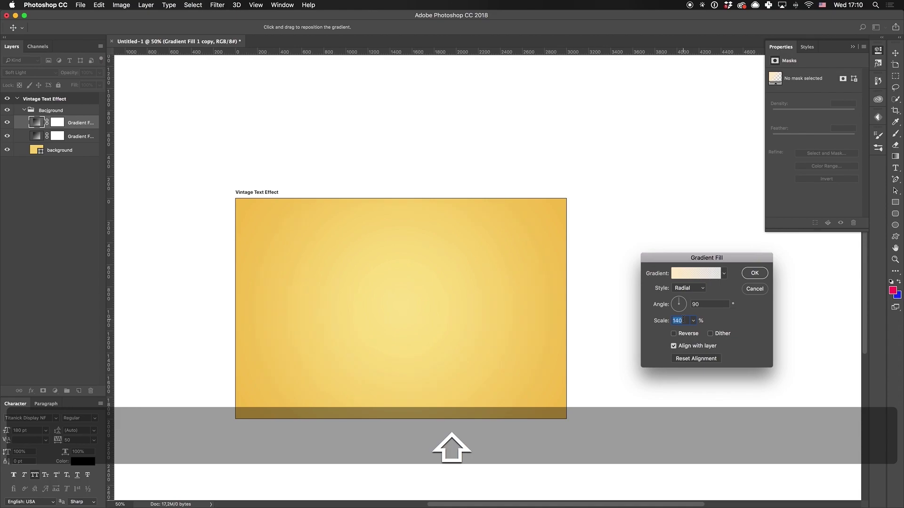
key(Return)
Convert the background layer to a smart object and add 2.6% uniform, monochromatic noise to it
key(super+1)
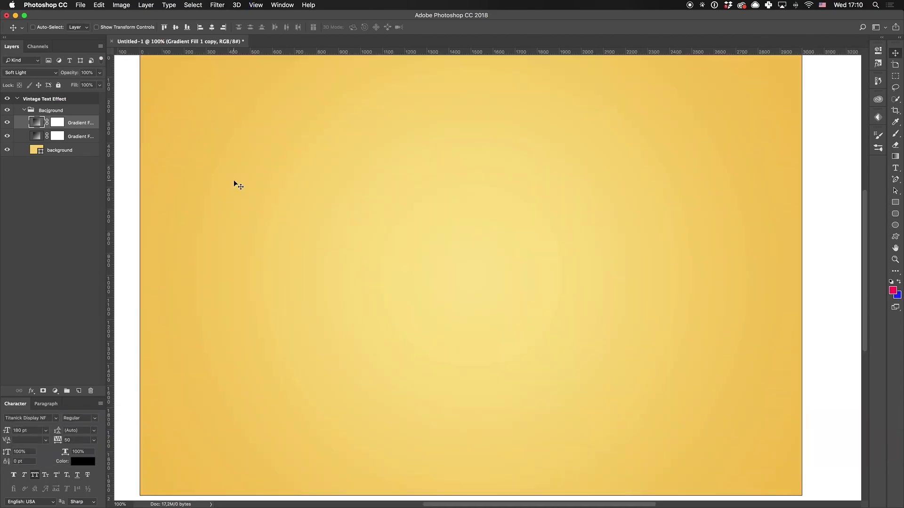
scroll(233, 184, up, 4)
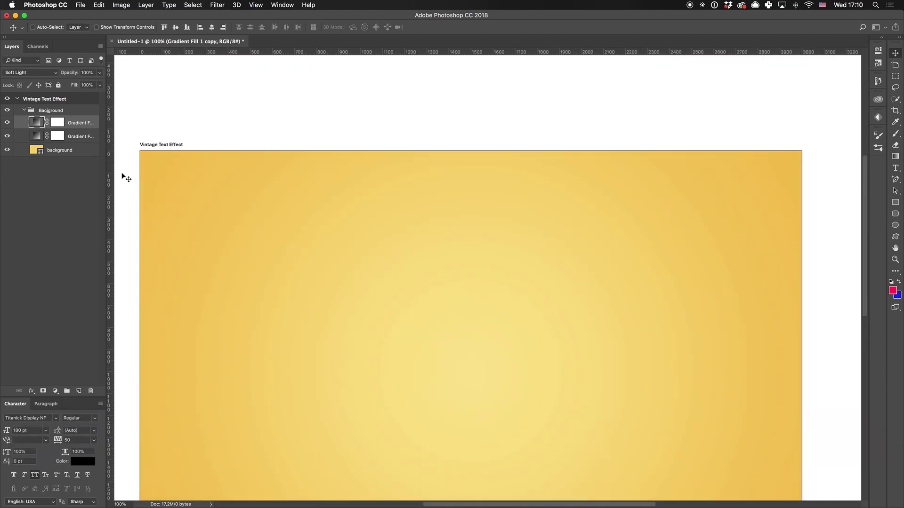
scroll(236, 207, down, 6)
key(alt+comma)
click(217, 5)
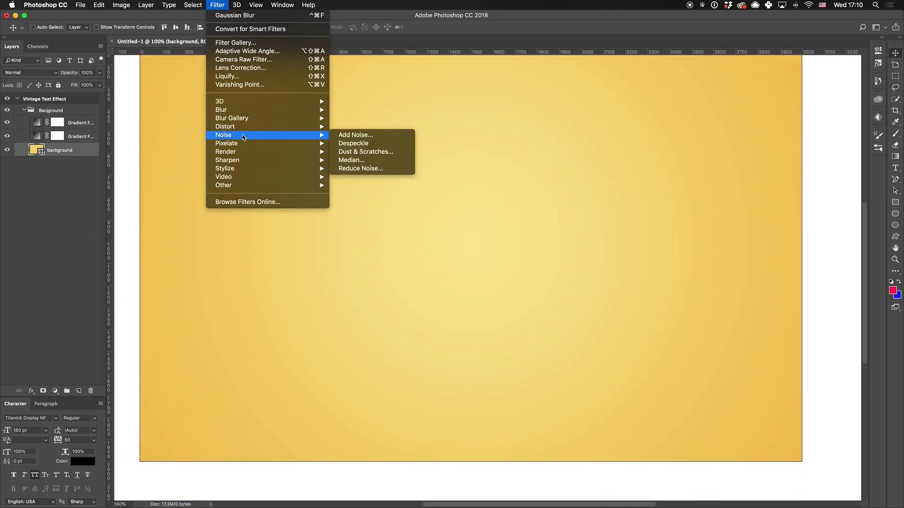
click(360, 137)
click(508, 171)
text(4)
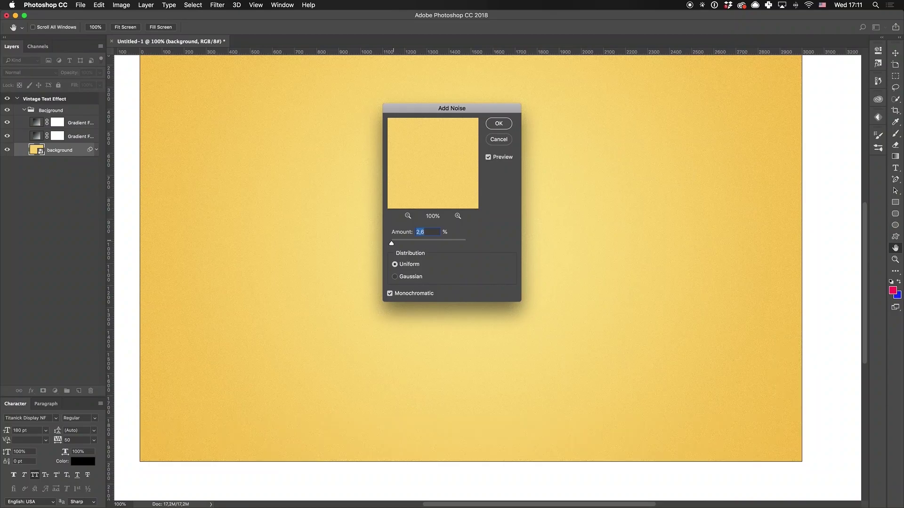
key(Return)
key(super+1)
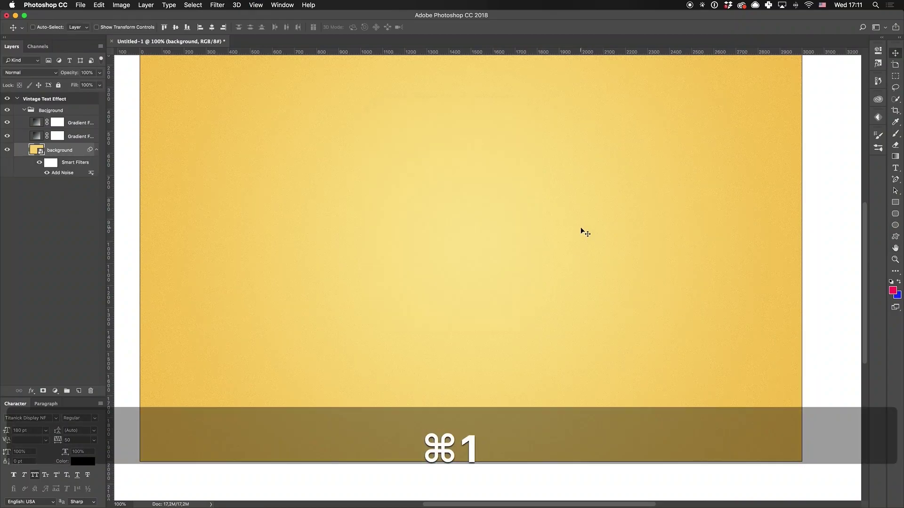
Collapse the layer group holding the gradients and rename it as "Background"
click(28, 111)
click(25, 110)
double_click(51, 110)
text(Background)
key(Return)
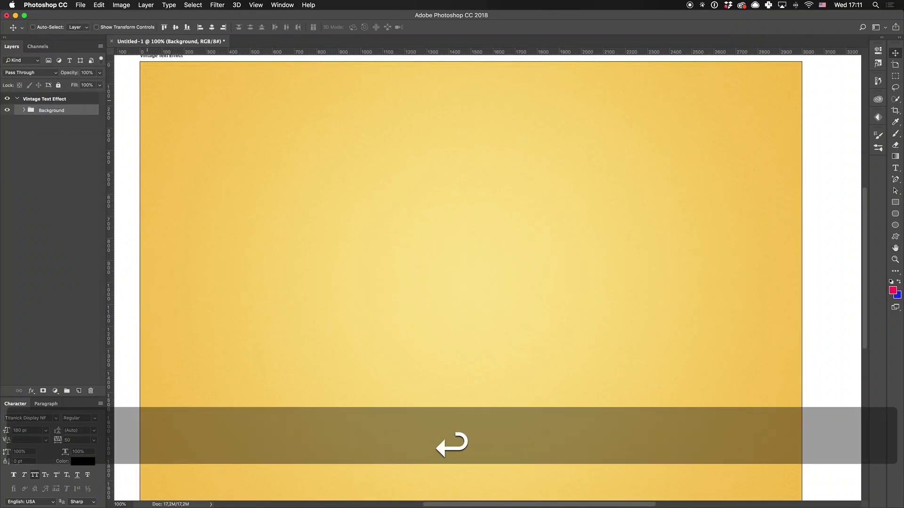
Add a text layer reading "Vintage" on the artboard above the Background group
key(t)
scroll(325, 251, down, 2)
scroll(311, 236, up, 1)
click(302, 223)
text(VINTAGE)
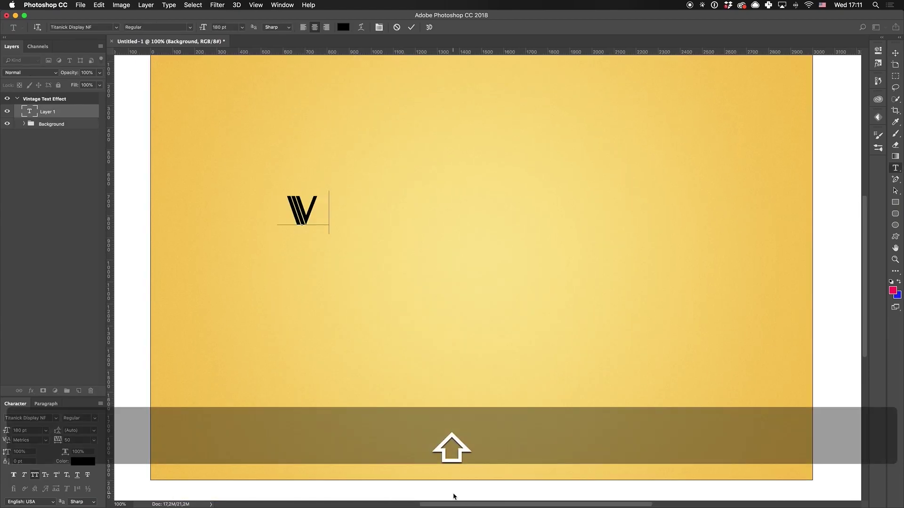
click(54, 118)
key(super+minus)
key(super+minus)
key(v)
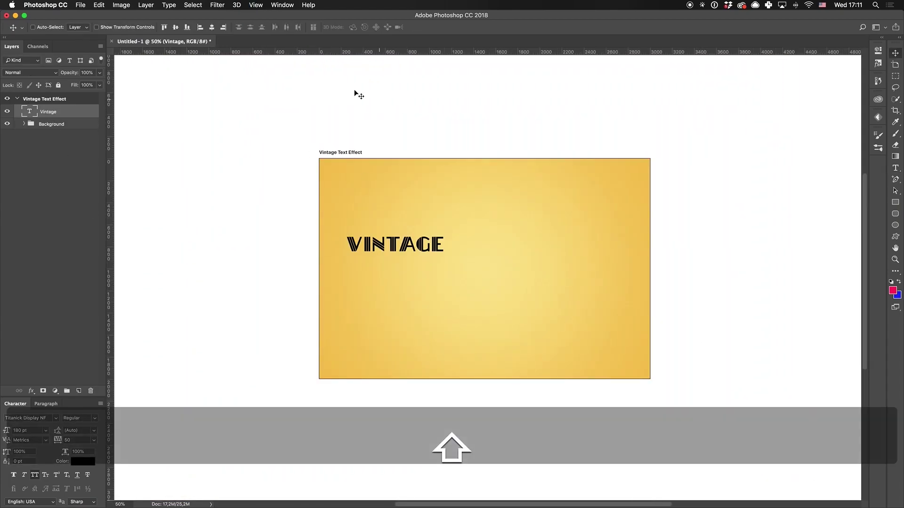
Move the Vintage text near the middle of the artboard and set its font size to 400 pt
drag(396, 244, 484, 268)
key(super+1)
key(super+minus)
click(37, 430)
text(260)
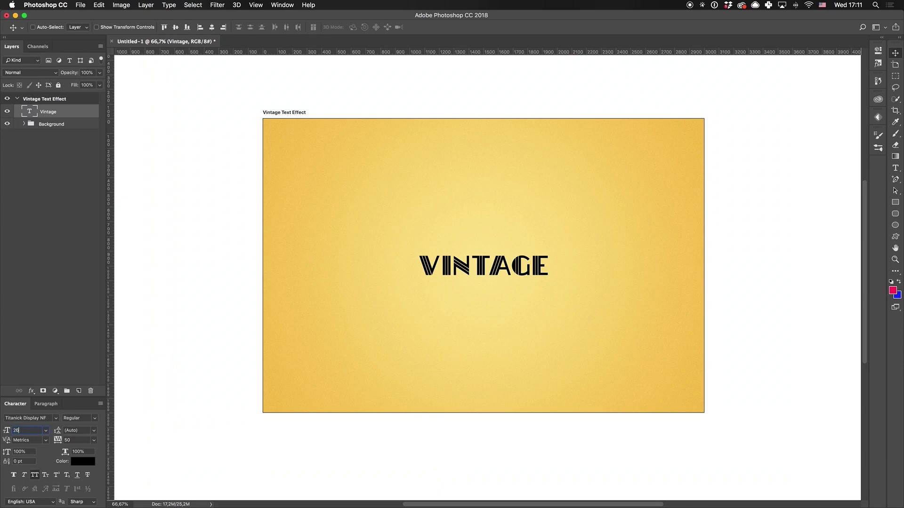
key(Return)
text(400)
key(Return)
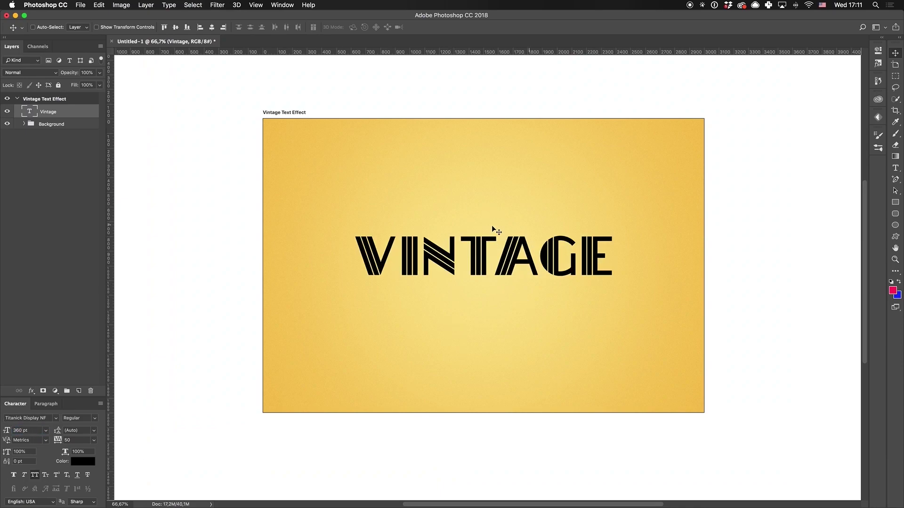
Centre the Vintage text on the artboard both vertically and horizontally
click(175, 27)
click(211, 27)
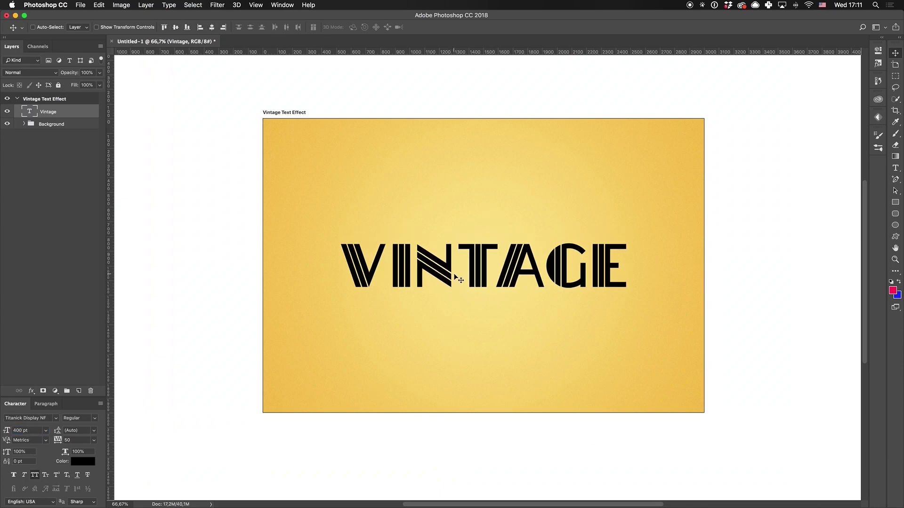
drag(455, 276, 411, 265)
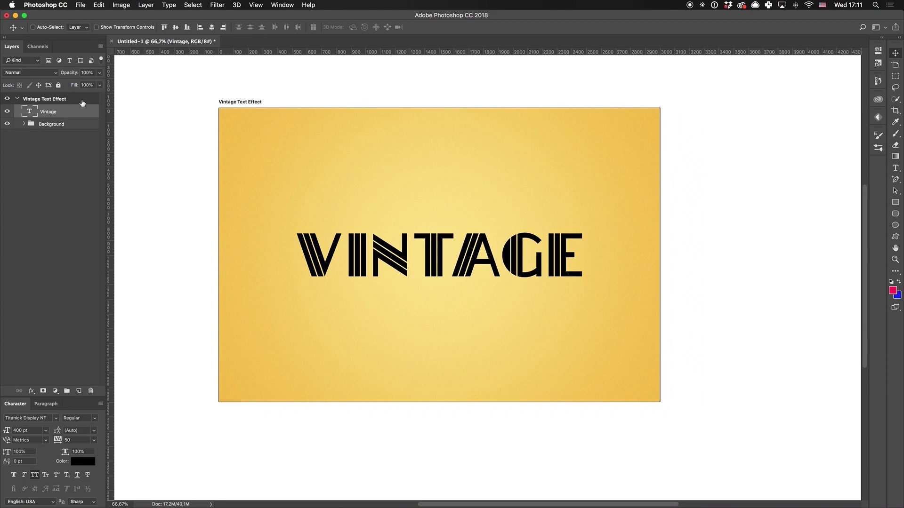
Convert the Vintage text layer to a smart object and duplicate it
right_click(68, 119)
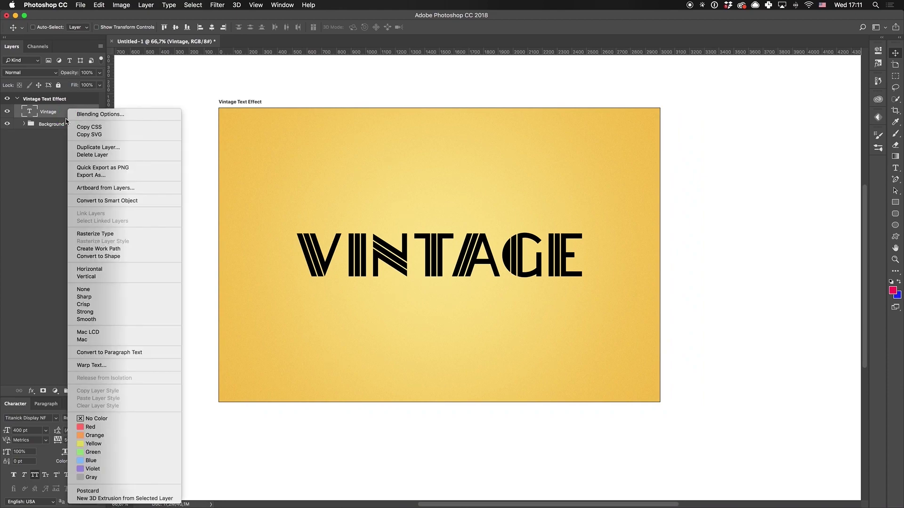
click(128, 202)
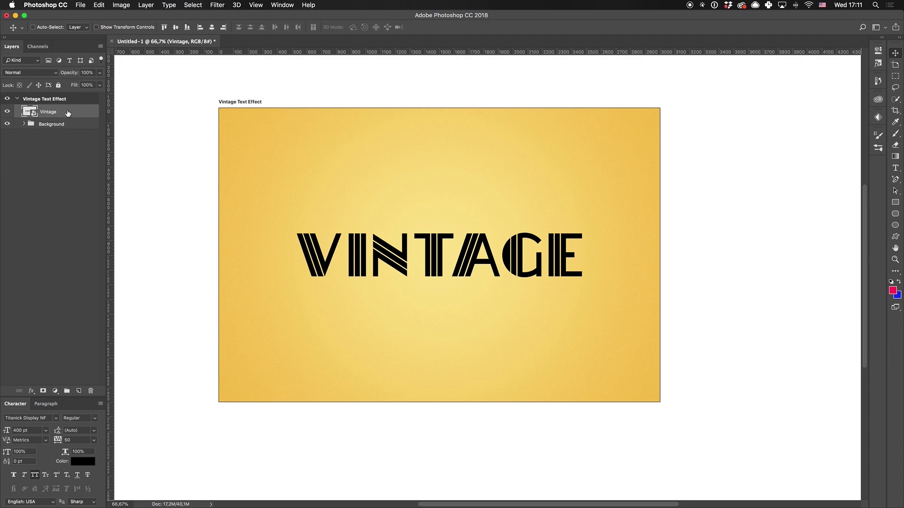
key(super+j)
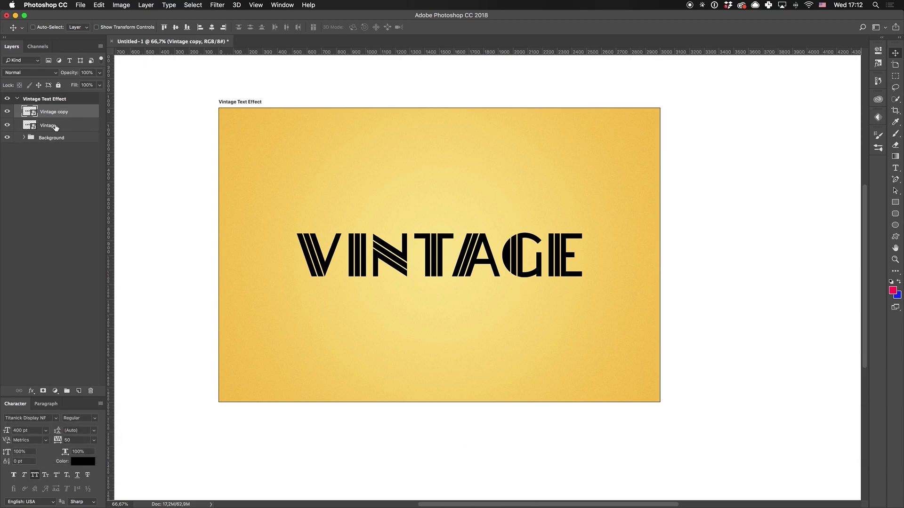
Rename the lower Vintage layer as "Original Text" and set its fill to 0%
double_click(56, 125)
text(Or)
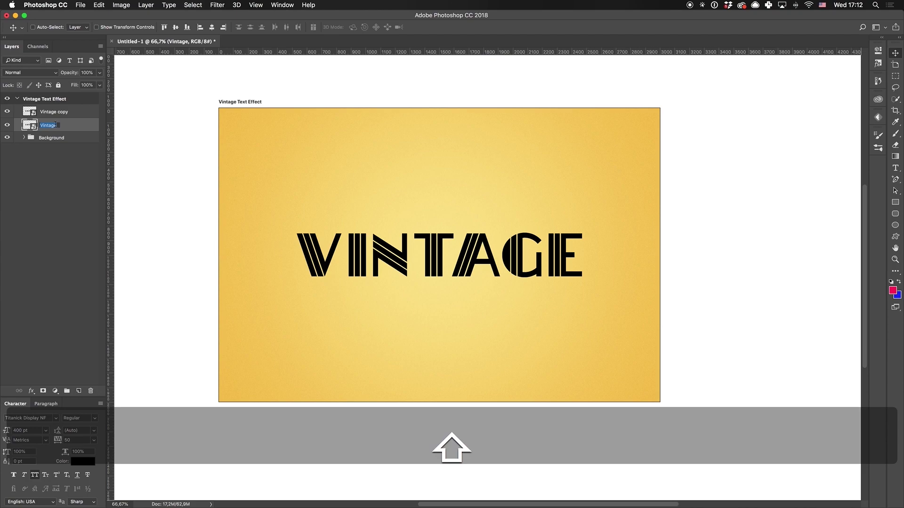
text(iginal Text)
key(Return)
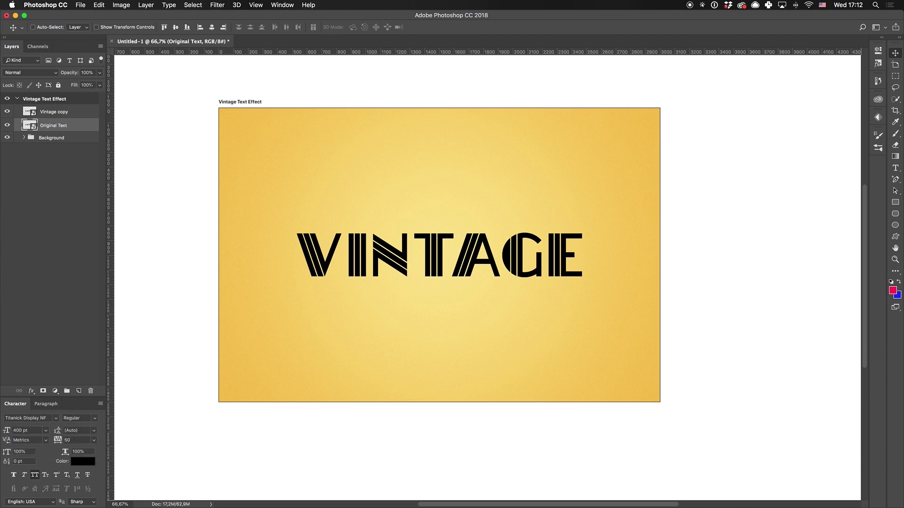
click(99, 85)
drag(91, 93, 2, 153)
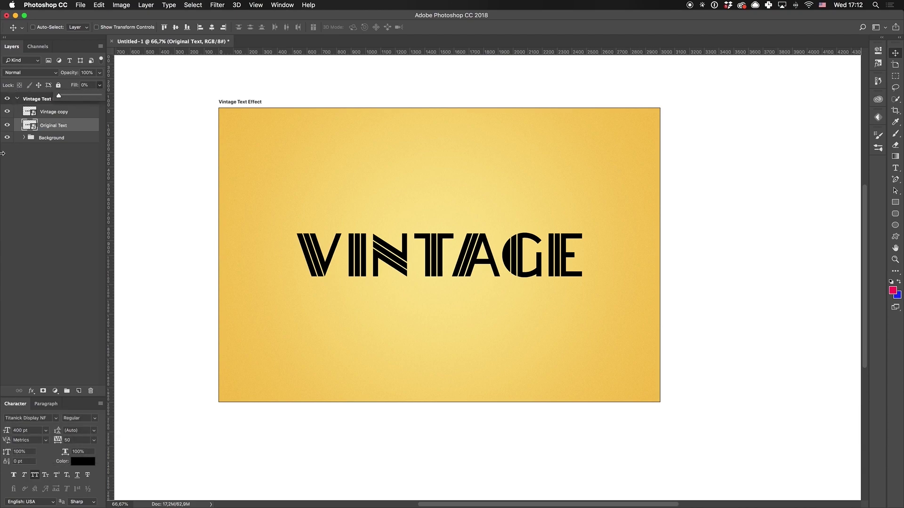
Label the Original Text layer green and rename the Vintage copy layer as "Fill"
right_click(65, 127)
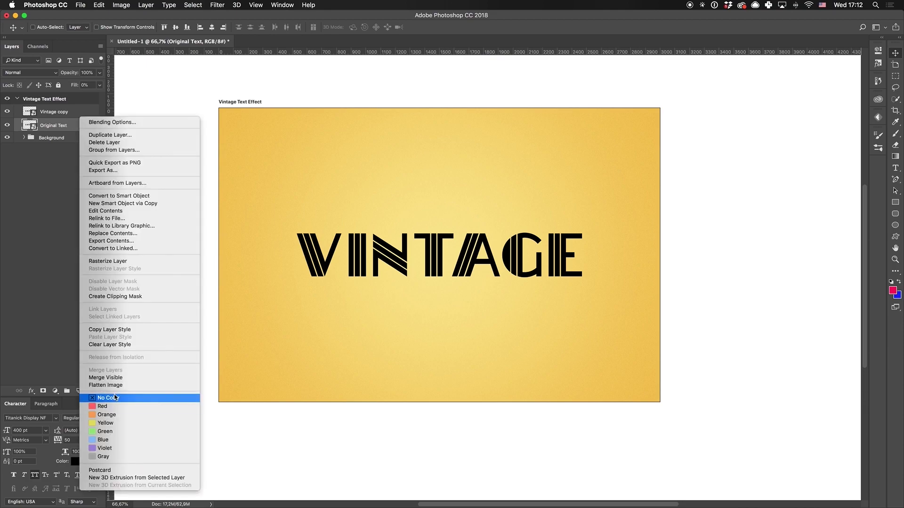
click(119, 433)
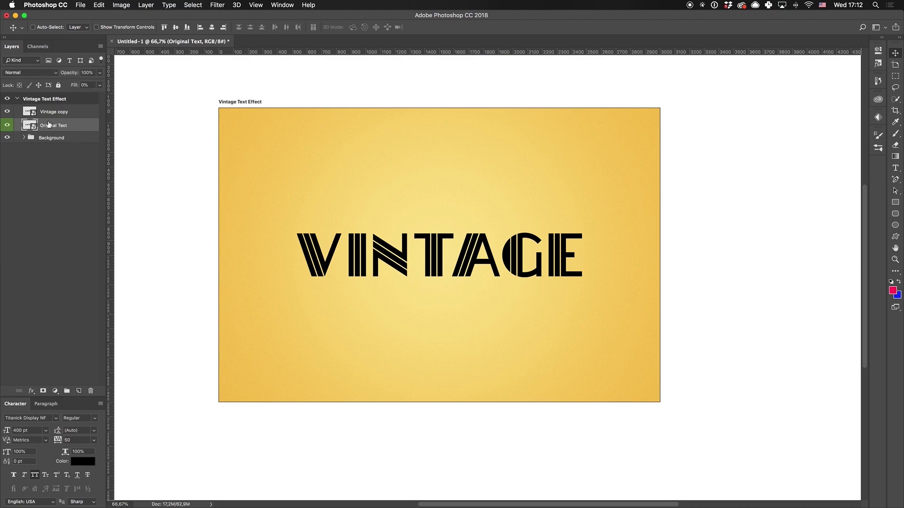
click(31, 110)
double_click(57, 111)
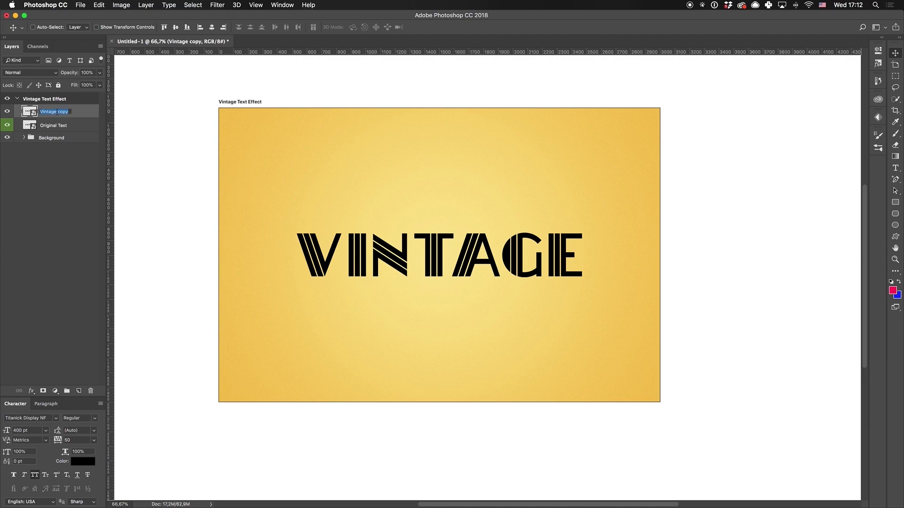
text(Fill)
key(Return)
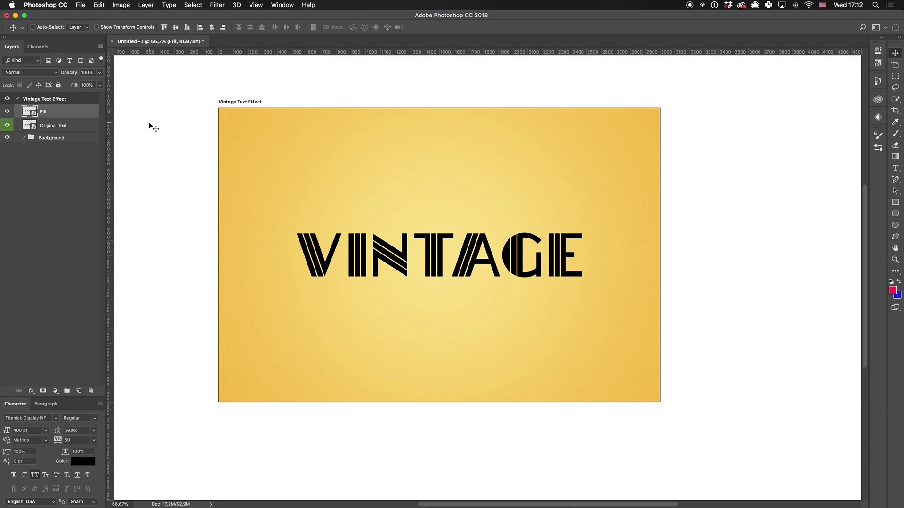
Add a linear Gradient Overlay to the Fill layer with dark red #d03223 as the gradient's starting colour
double_click(81, 114)
drag(621, 236, 556, 163)
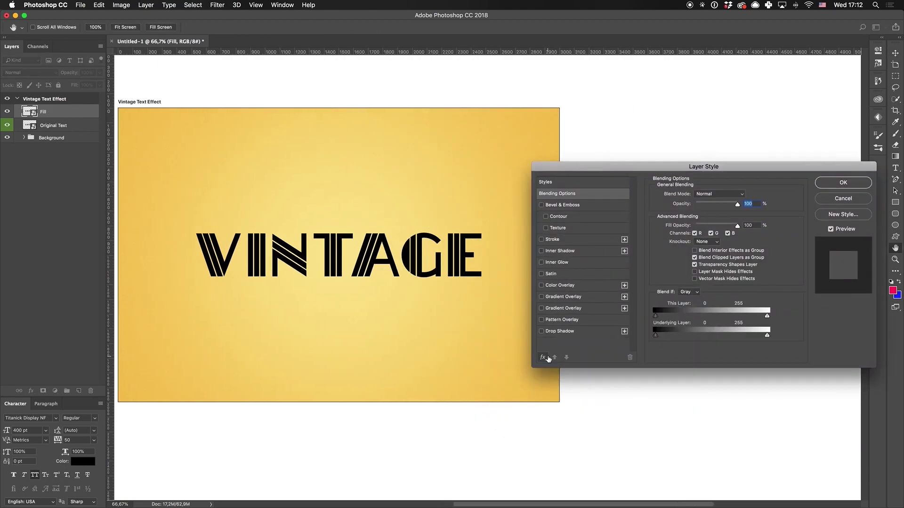
click(559, 295)
click(706, 215)
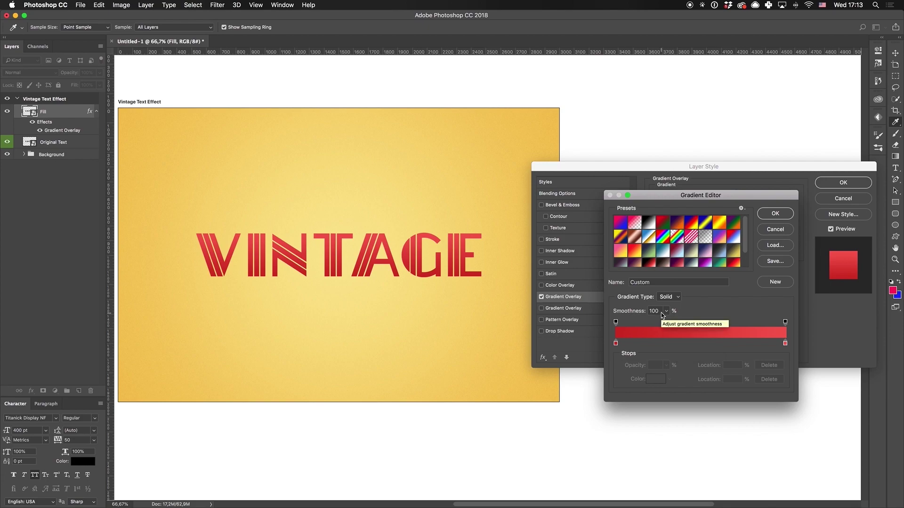
click(615, 343)
click(656, 379)
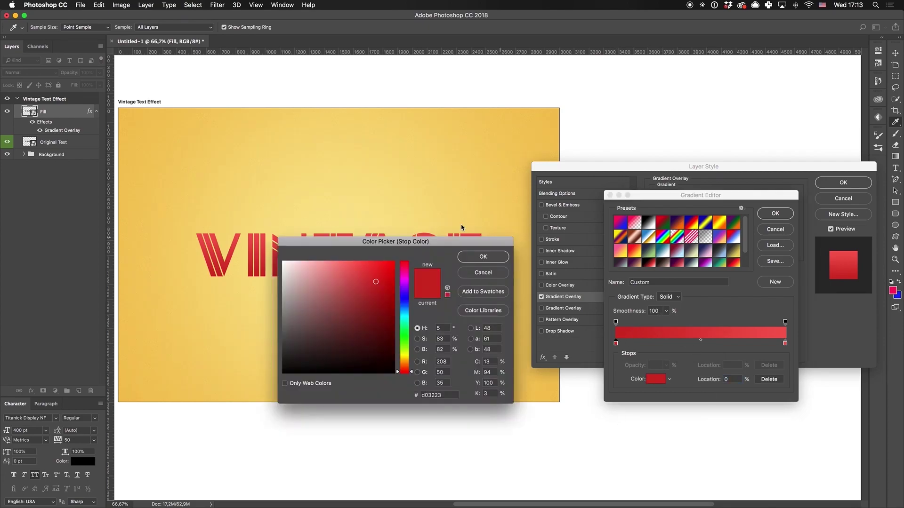
drag(402, 245, 589, 133)
click(656, 170)
Use a lighter red for the gradient's end stop and apply the layer style to the Fill layer
click(784, 343)
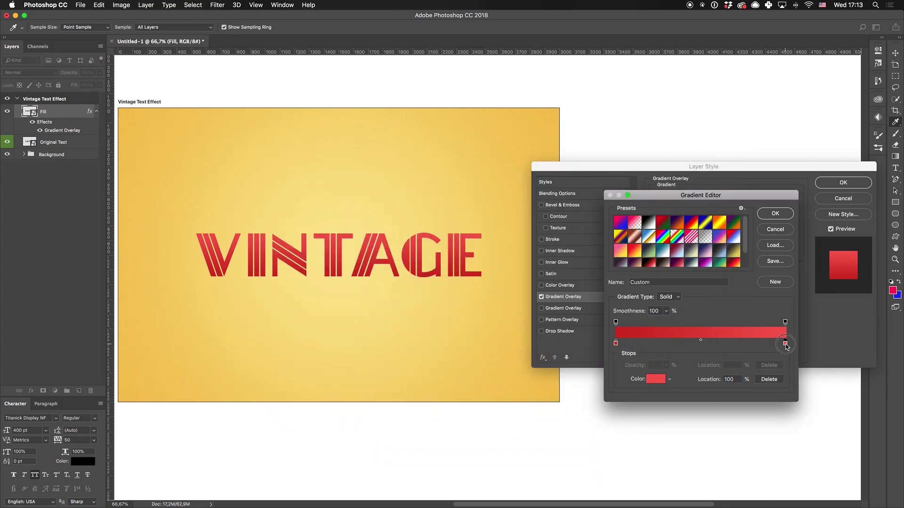
click(656, 379)
click(666, 186)
click(774, 213)
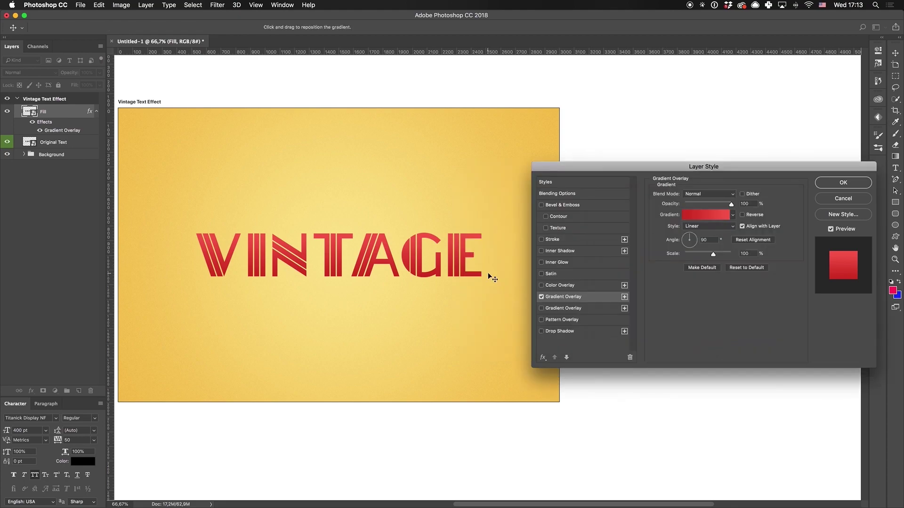
click(704, 215)
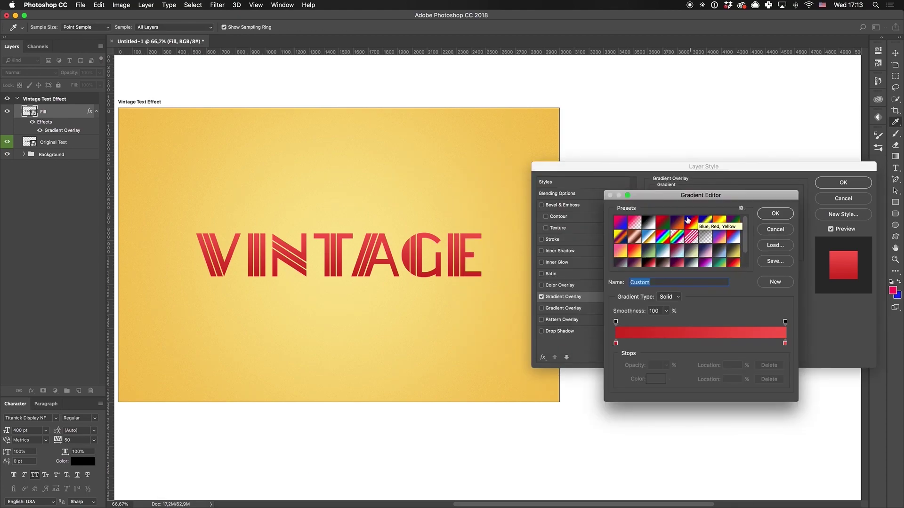
click(783, 230)
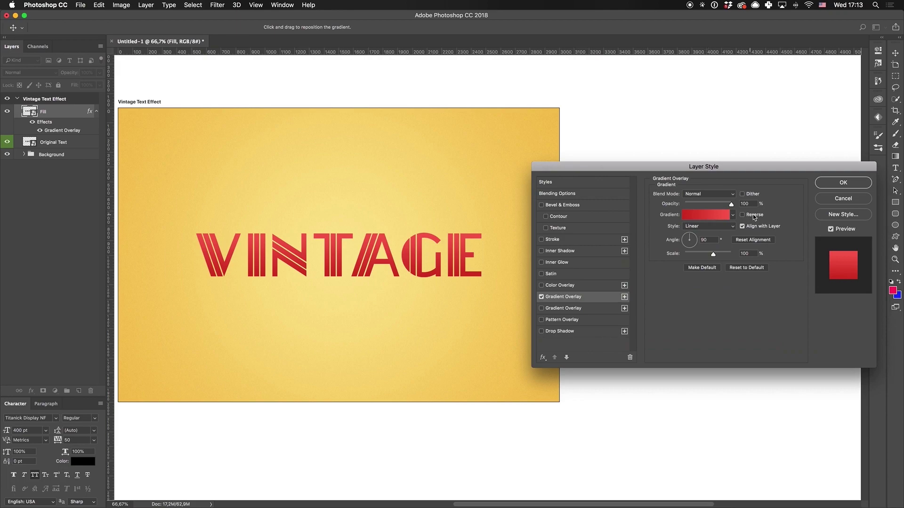
click(842, 183)
Duplicate the Fill layer and rename the copy as "Stroke Light"
scroll(155, 153, left, 5)
key(super+j)
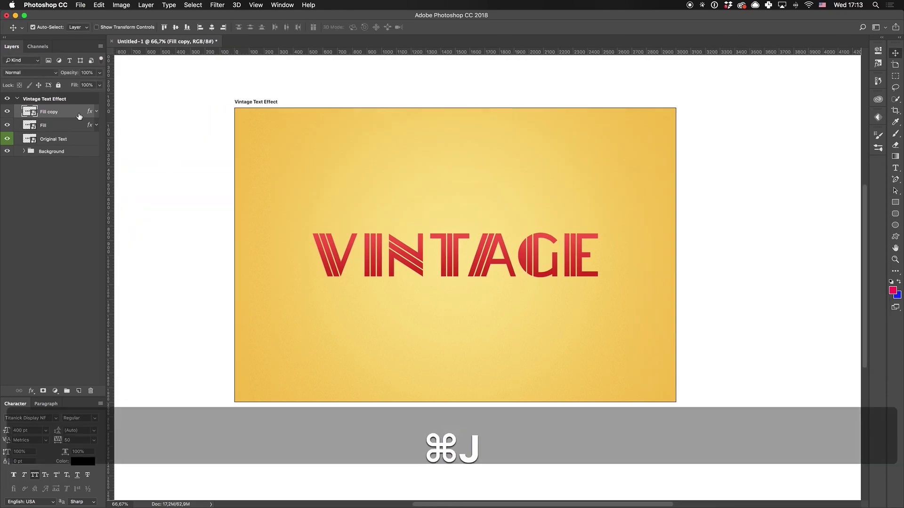
double_click(49, 112)
text(Stroke Light)
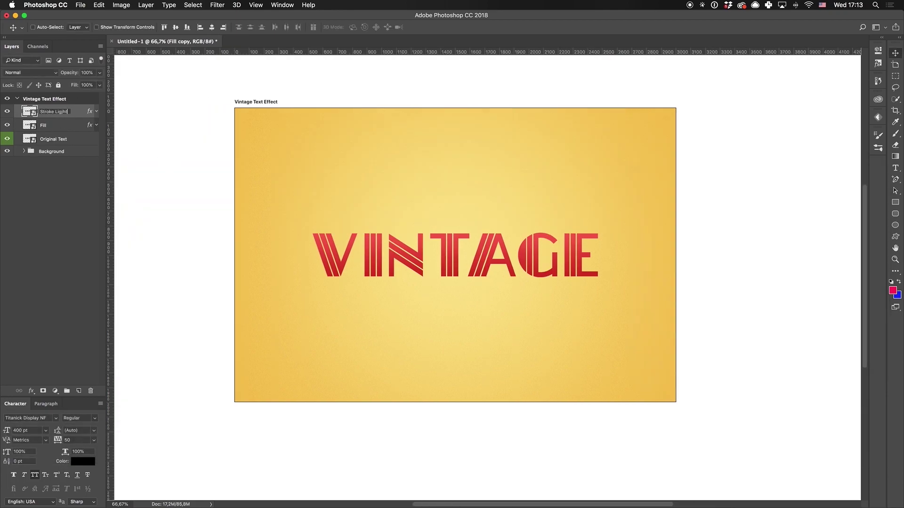
key(Return)
key(super+z)
double_click(49, 112)
text(Stroke Ligght)
key(Return)
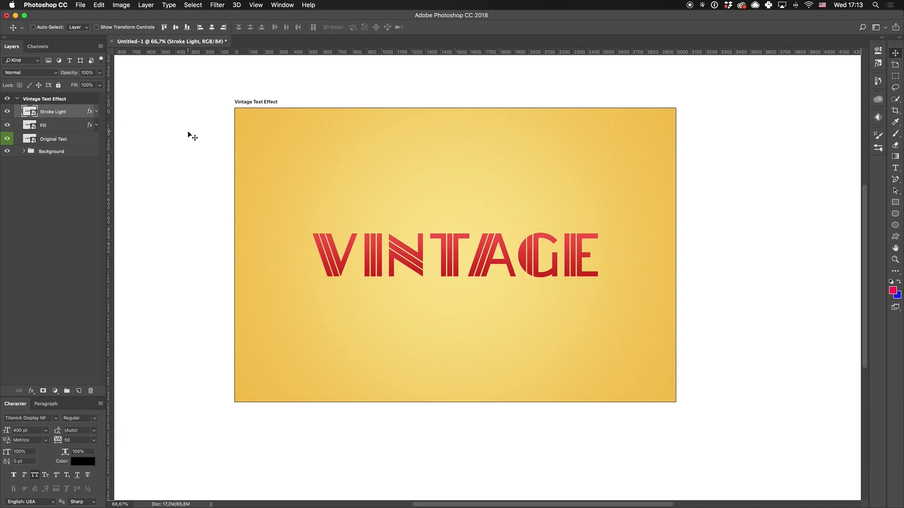
Set the Stroke Light layer's fill to 0%
key(shift+0)
key(shift+0)
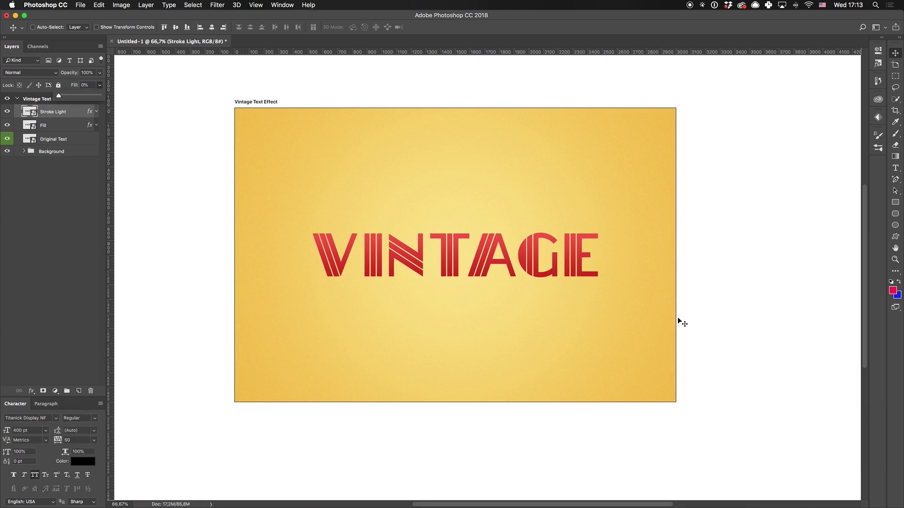
double_click(86, 111)
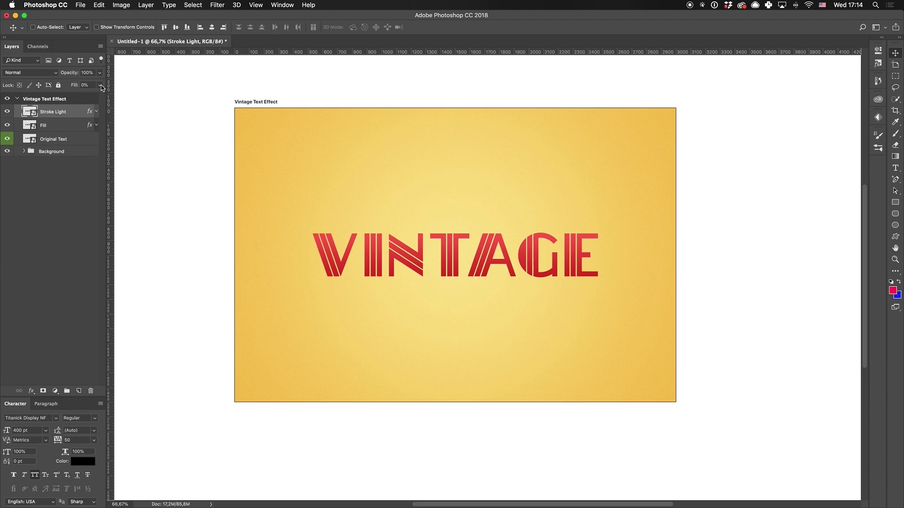
key(super+equal)
key(super+equal)
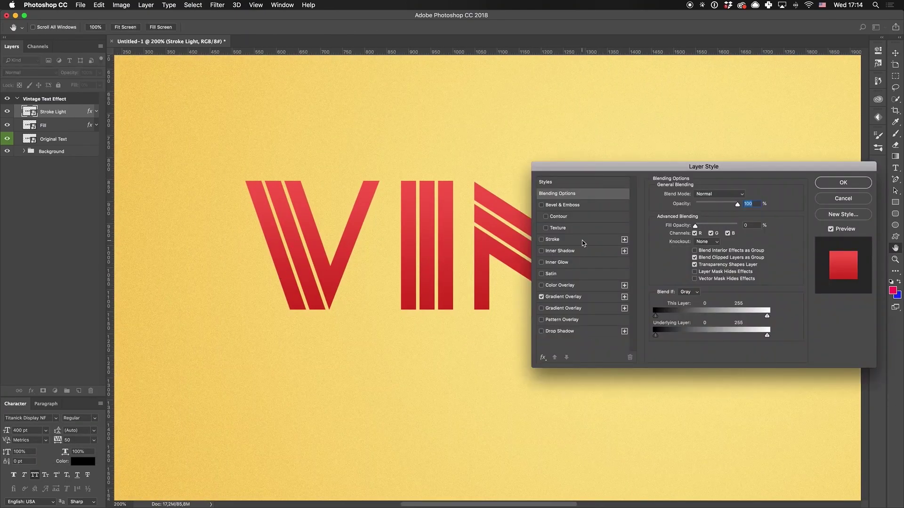
click(541, 297)
click(584, 241)
key(super+minus)
key(super+minus)
key(super+0)
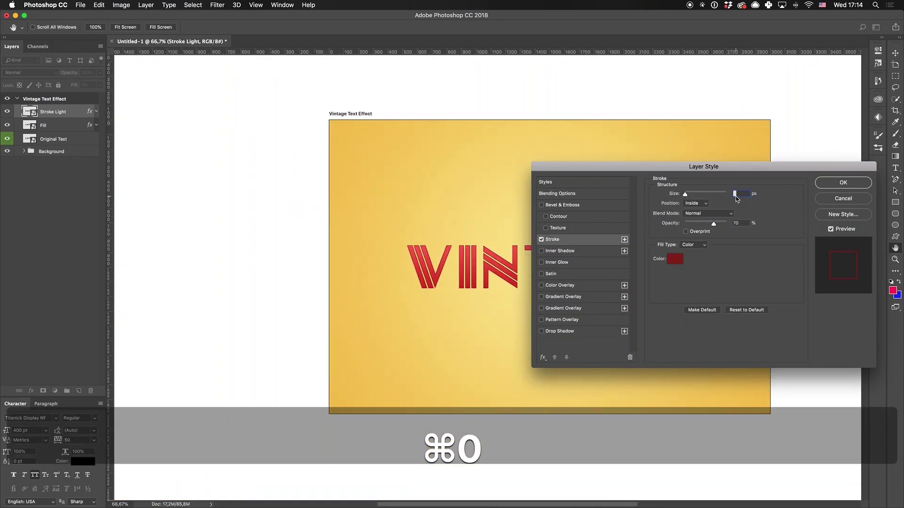
key(Escape)
key(super+0)
click(44, 101)
Give the Stroke Light layer a 6 px inside Stroke in light red #f75e50 and turn off its Gradient Overlay
double_click(78, 113)
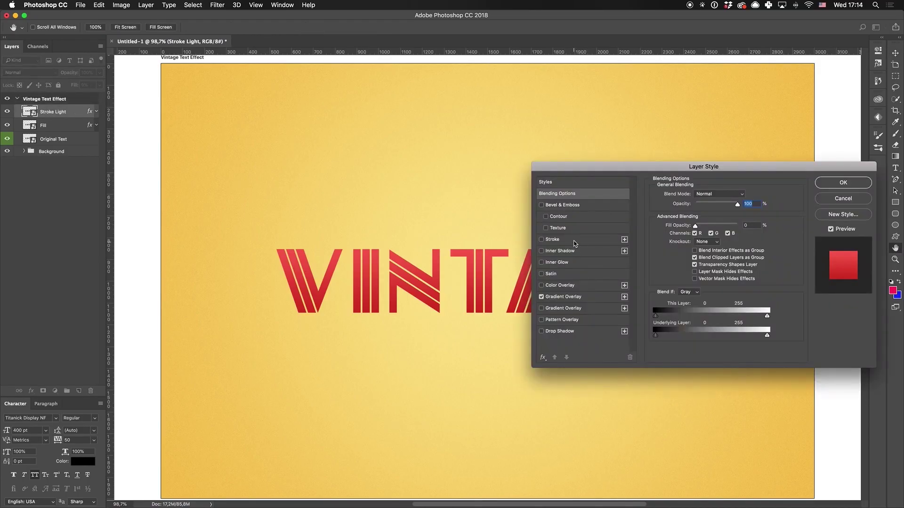
click(576, 241)
key(Up)
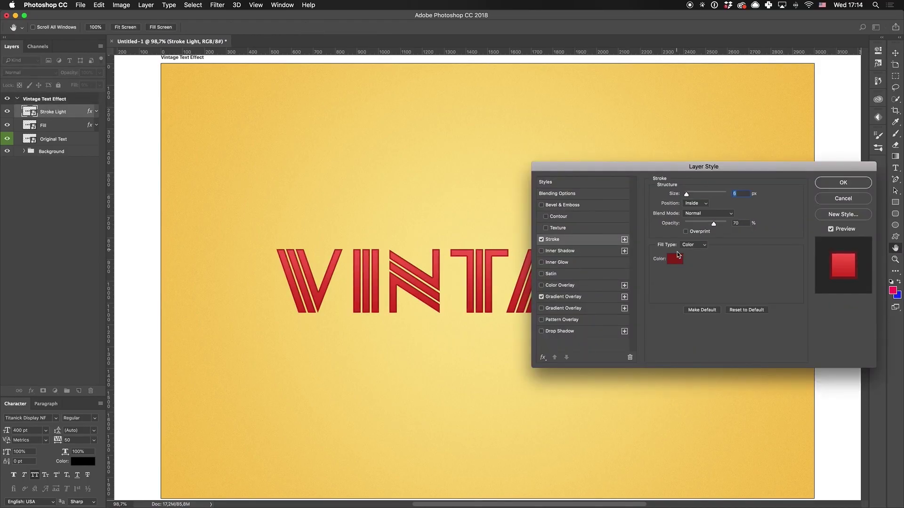
click(676, 254)
text(f)
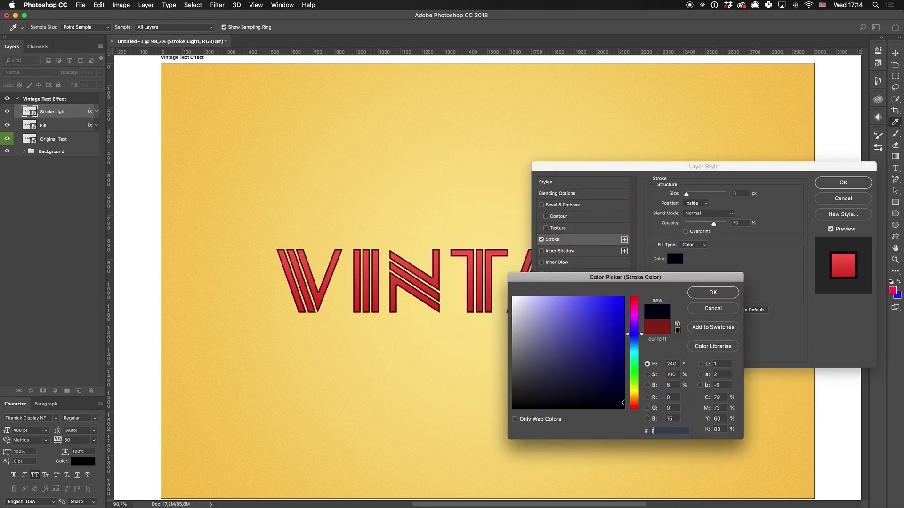
text(75e50)
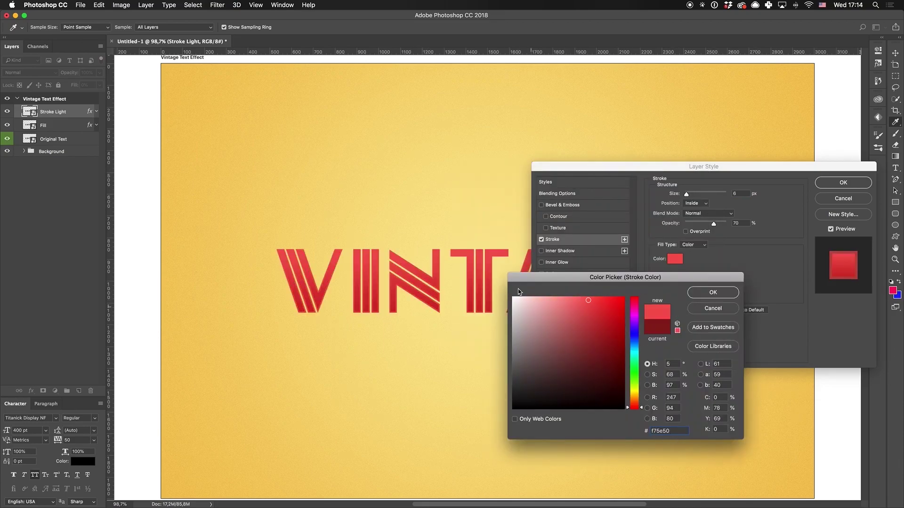
mouse_move(517, 252)
mouse_down()
mouse_move(475, 260)
mouse_move(477, 250)
mouse_up()
key(Return)
Add a Multiply Inner Shadow at 40% opacity to the Stroke Light layer with a distance of 10 px
click(572, 252)
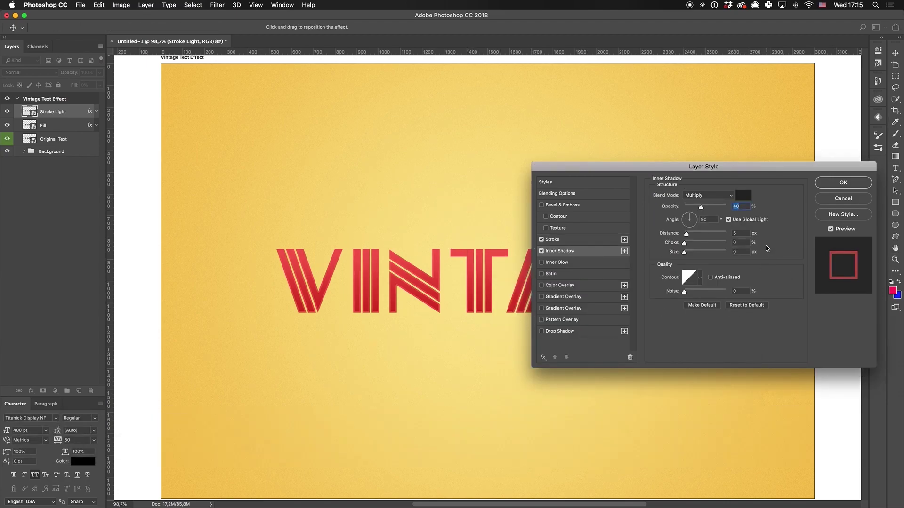
click(744, 234)
key(shift+Up)
key(Down)
key(Down)
key(Down)
key(Down)
key(Down)
key(Down)
key(Down)
key(Up)
key(Up)
key(shift+Tab)
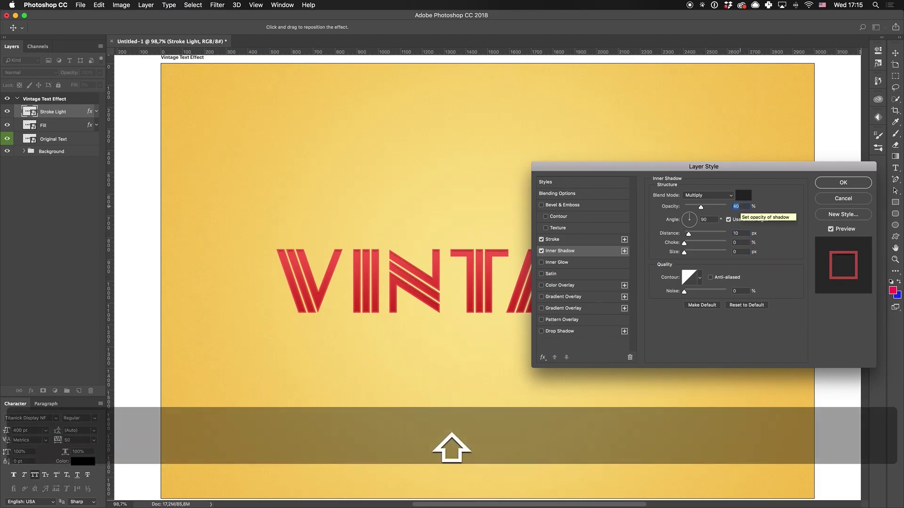
click(736, 233)
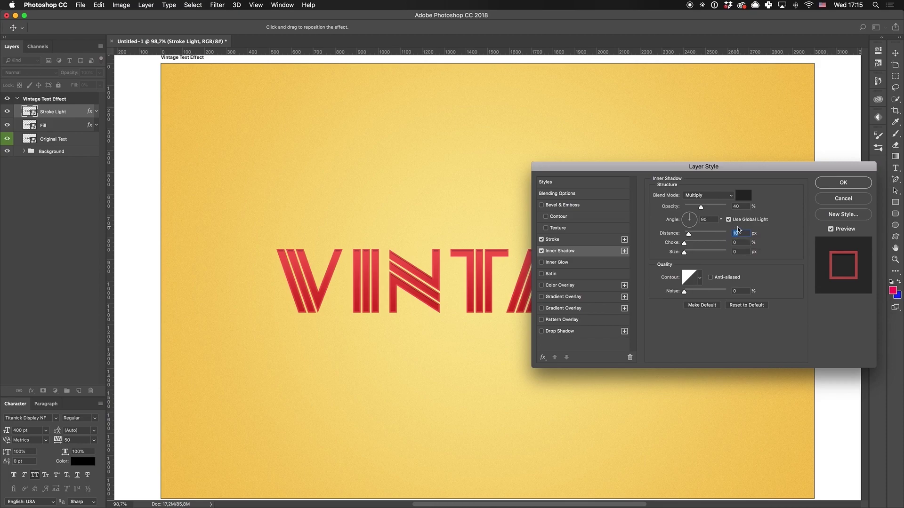
Set the Inner Shadow's global light angle to 161°
click(713, 219)
key(shift+Up)
key(shift+Up)
key(shift+Up)
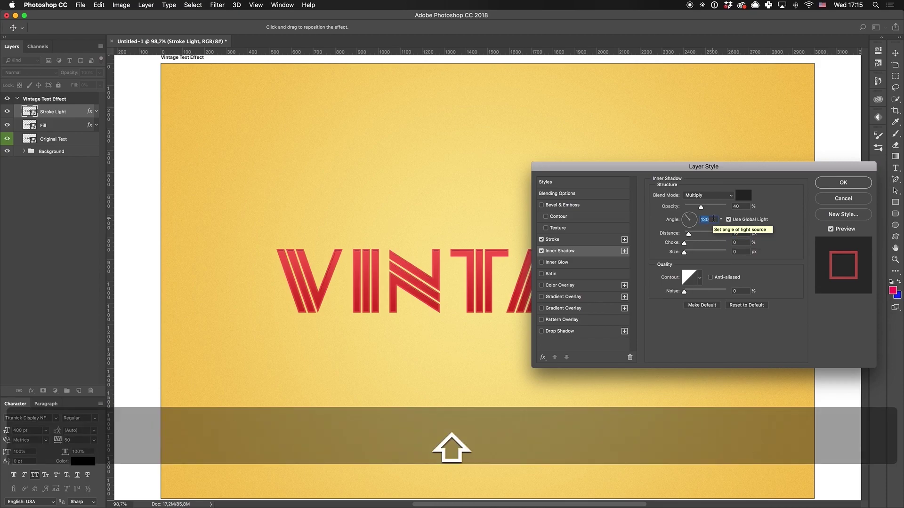
key(shift+Up)
key(shift+Up)
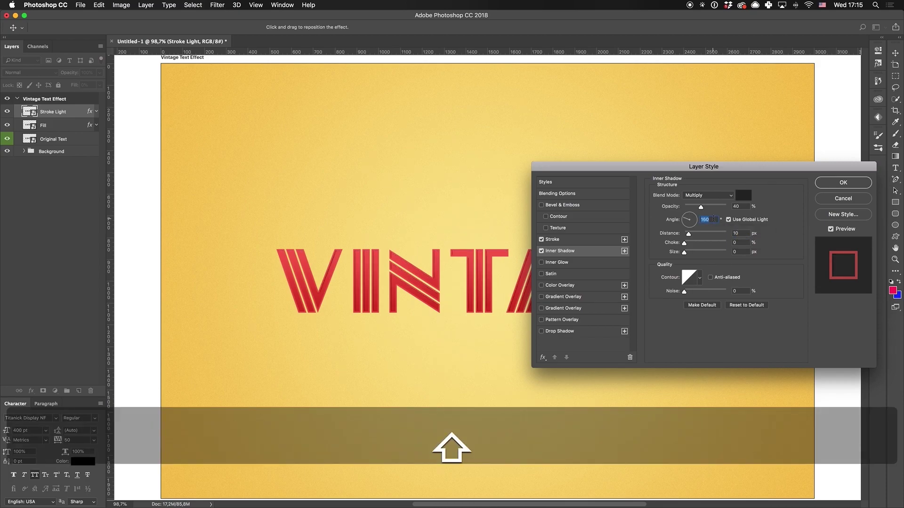
key(Up)
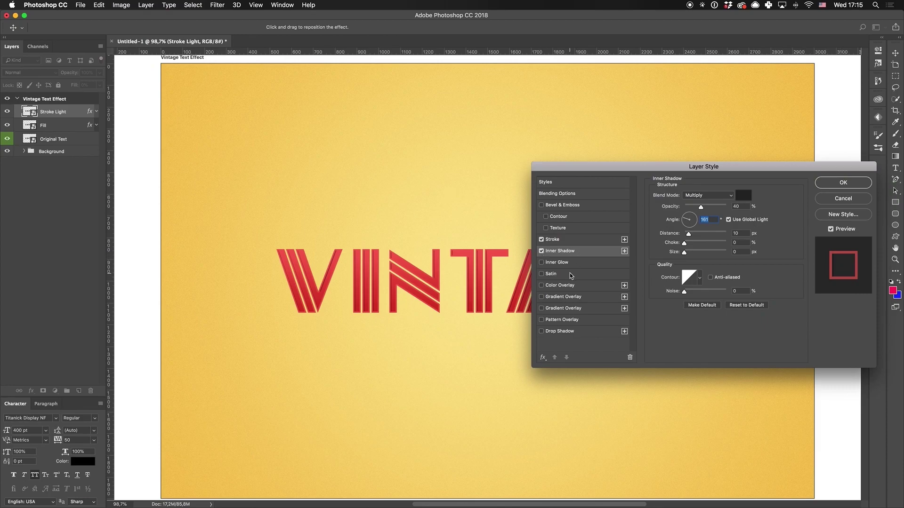
Add an Inner Glow with 15% opacity, 100% noise and a reduced size and range, and apply the layer style
click(569, 263)
mouse_move(689, 205)
mouse_down()
mouse_move(705, 205)
mouse_move(690, 206)
mouse_up()
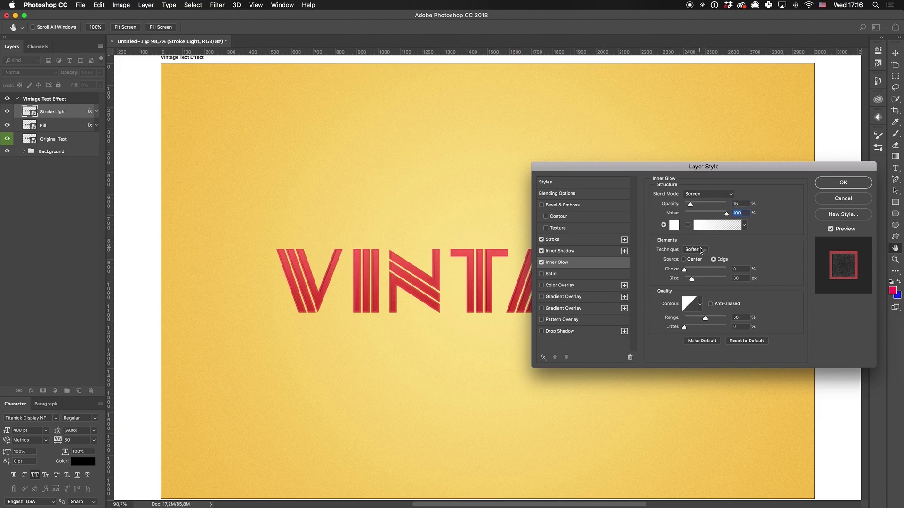
click(743, 278)
key(shift)
key(shift+Down)
key(shift+Down)
drag(705, 321, 696, 320)
click(840, 184)
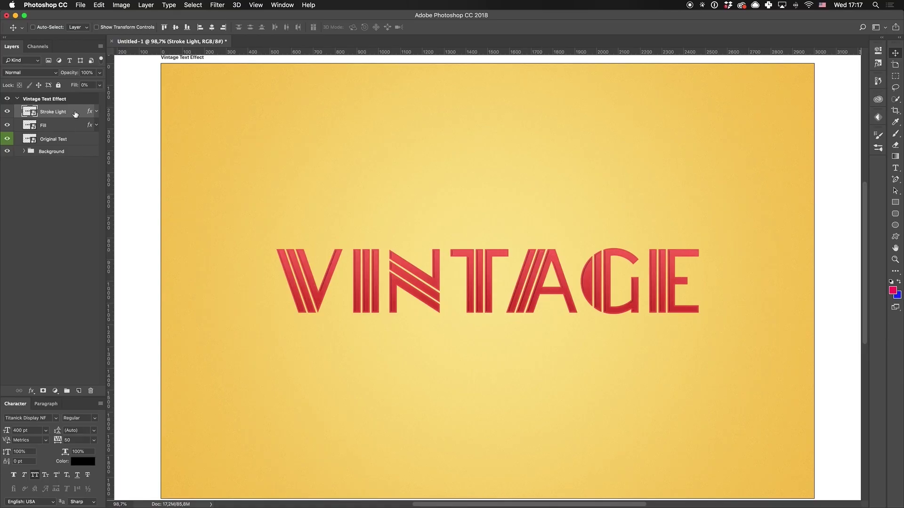
Duplicate the Stroke Light layer and move the copy below the Fill layer
key(super+j)
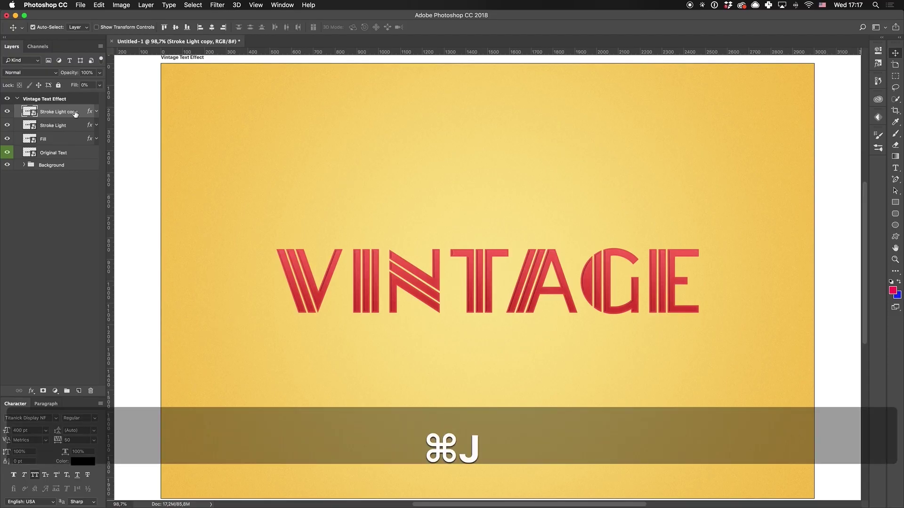
key(super+bracketleft)
key(super+bracketleft)
Rename the Stroke Light copy layer as "Stroke Dark"
key(Right)
key(shift+Left)
key(shift+Left)
key(shift+Left)
key(shift+Left)
key(shift+Left)
key(shift+Left)
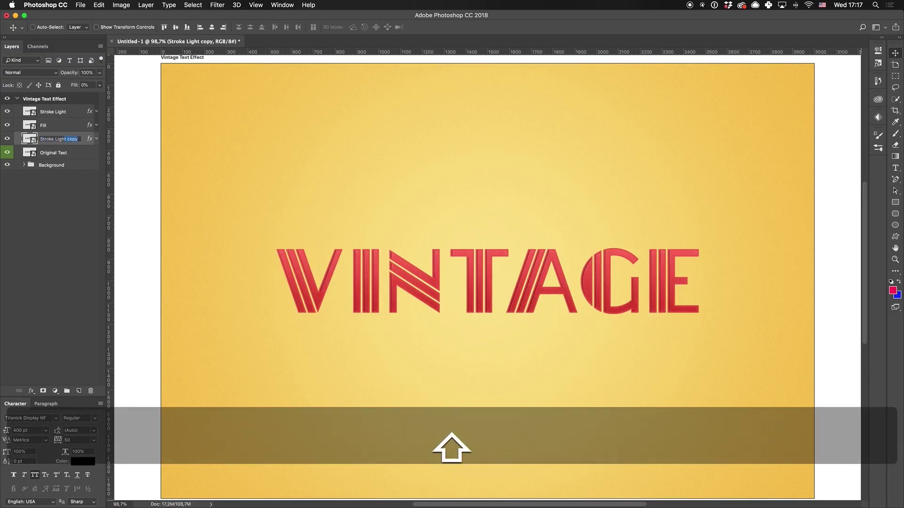
text(Dark)
key(Return)
Turn off the Inner Shadow effect in the Stroke Dark layer's style
double_click(76, 139)
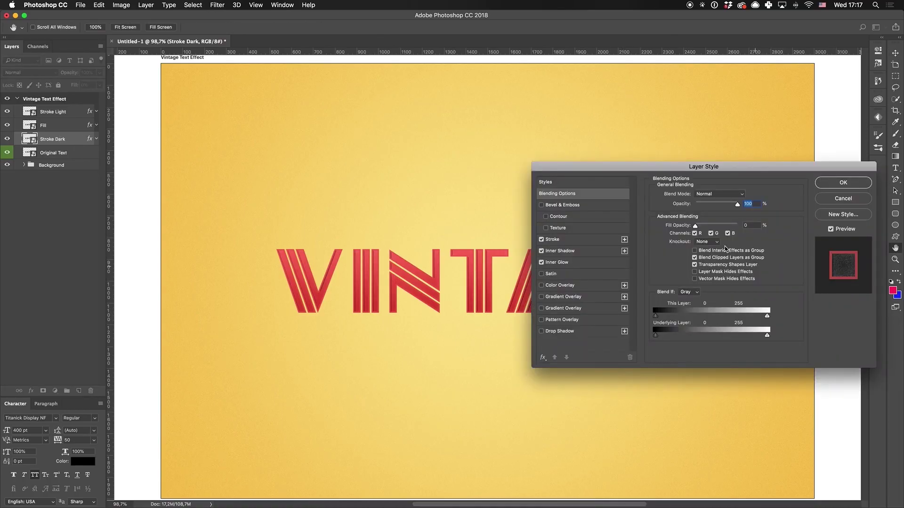
click(591, 240)
click(541, 251)
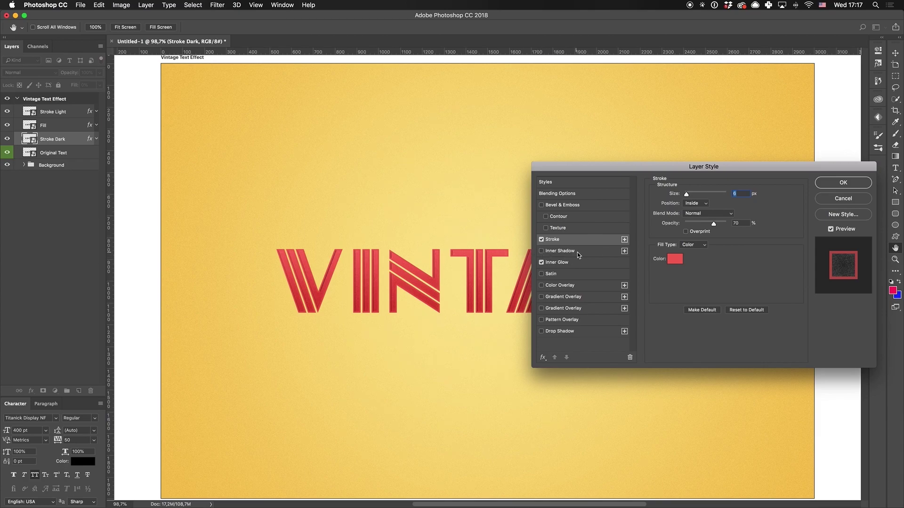
Set the Stroke Dark layer's stroke colour to the dark red 8d261d, check its Inner Glow and apply the layer style
click(674, 258)
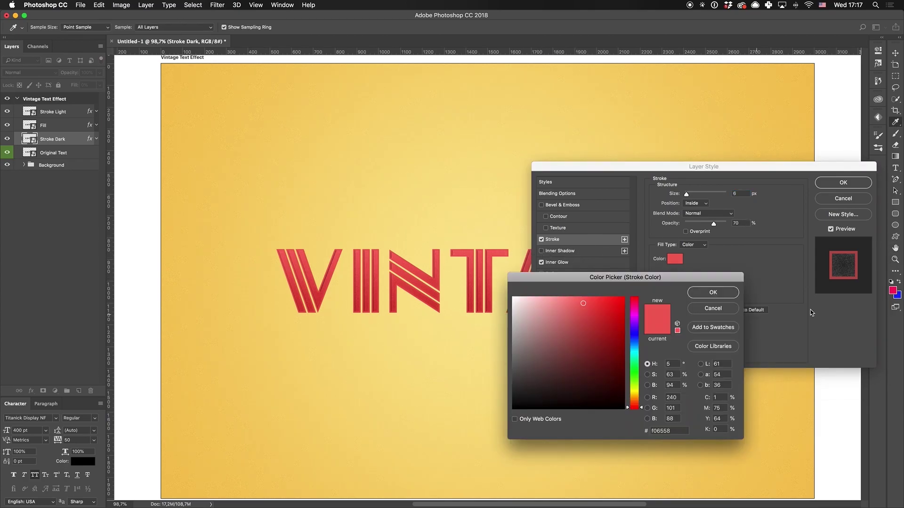
double_click(664, 431)
text(8e241a)
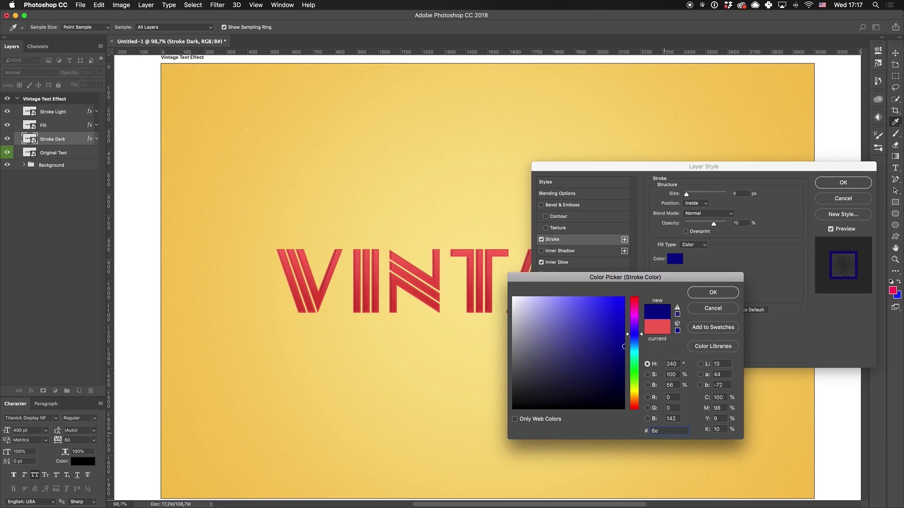
click(601, 346)
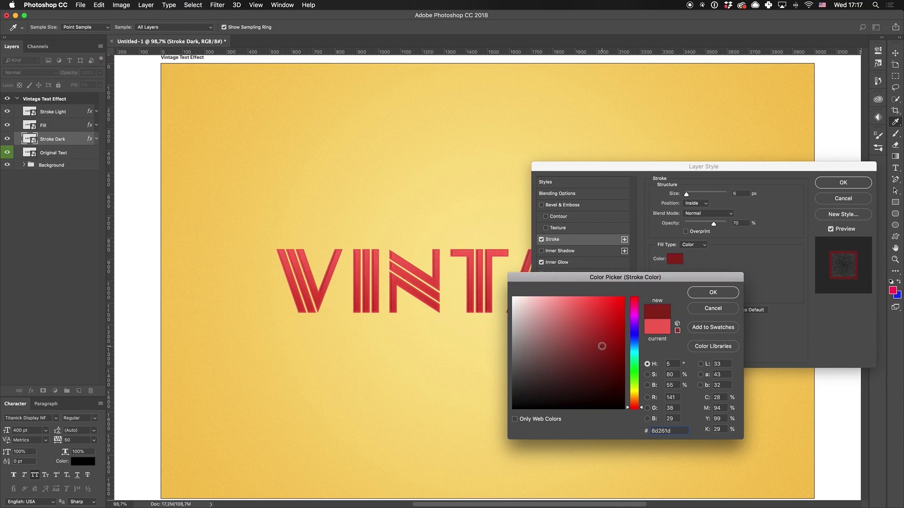
key(Return)
drag(627, 166, 682, 146)
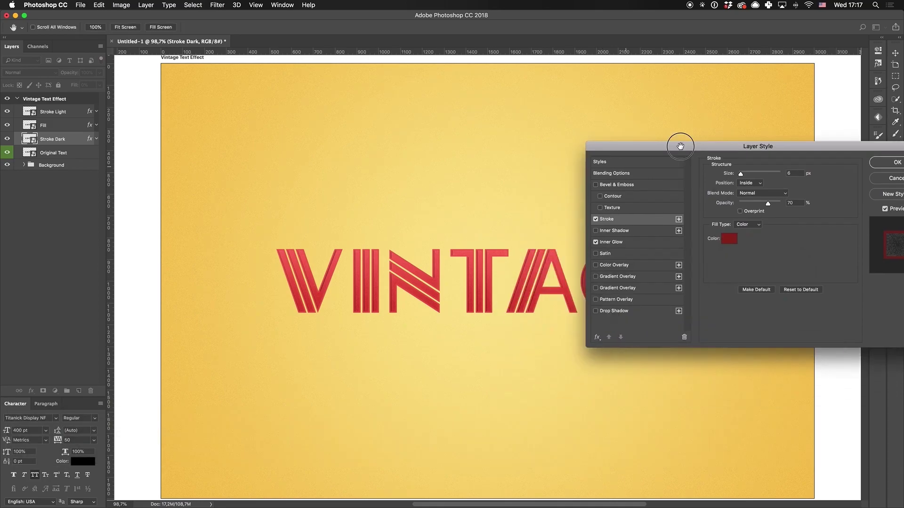
click(659, 242)
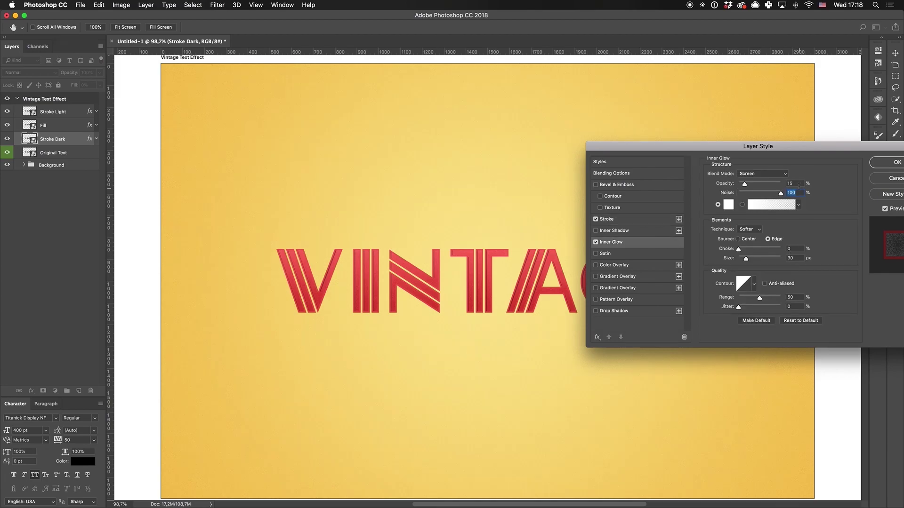
drag(770, 150, 728, 155)
click(857, 171)
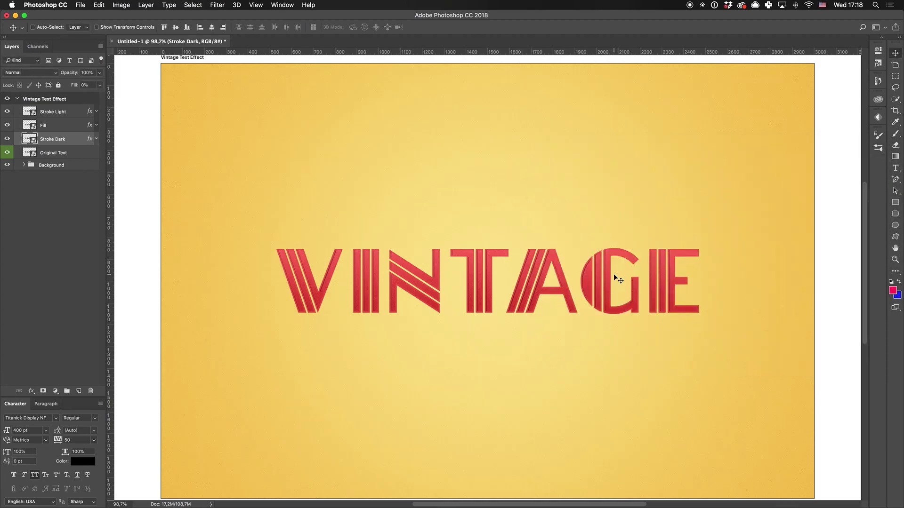
Nudge the Stroke Dark layer a few pixels right and down so it shows as a dark edge behind the red letters
key(super+1)
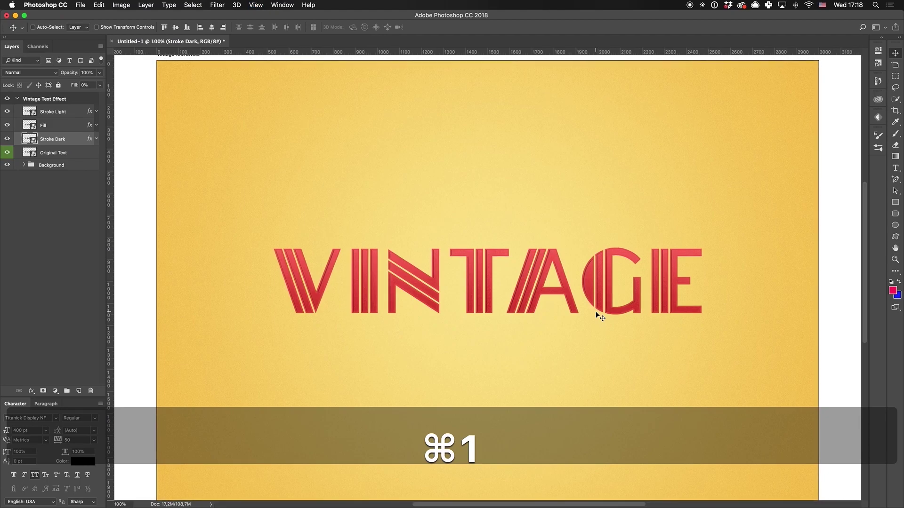
key(super+equal)
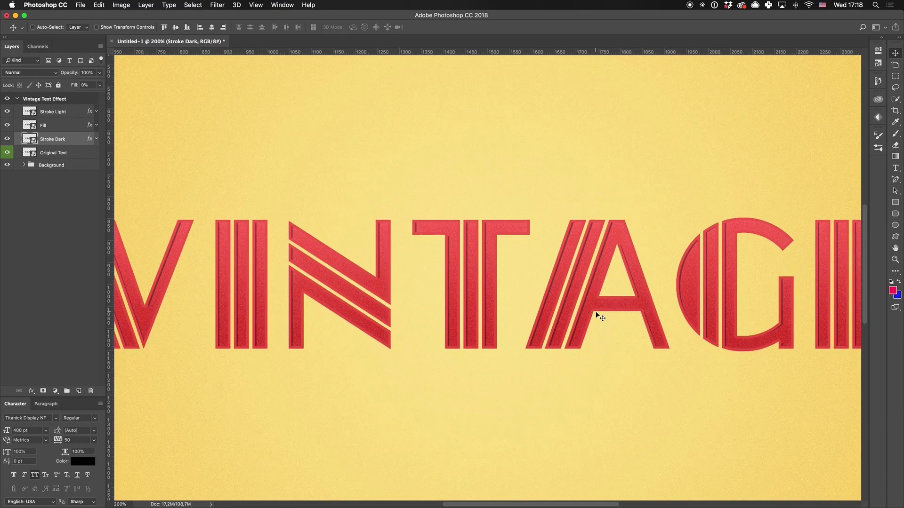
key(Right)
key(Right)
key(Right)
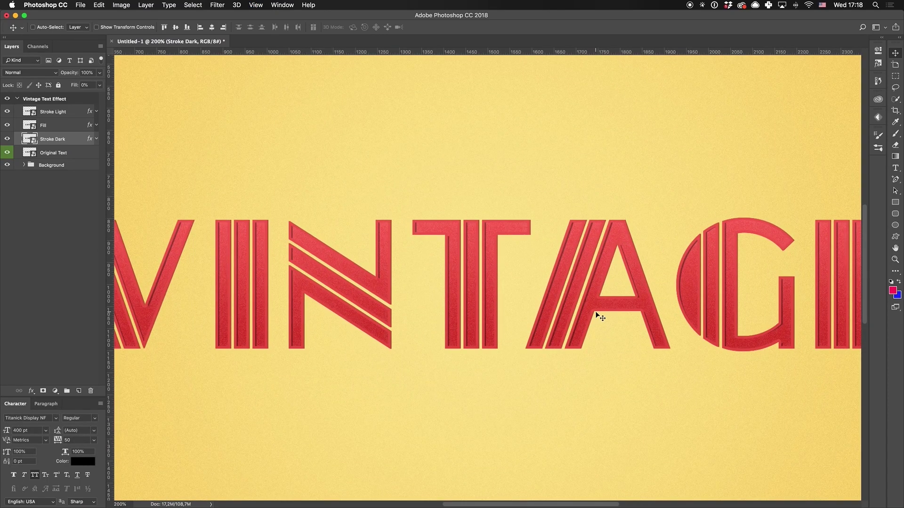
key(Right)
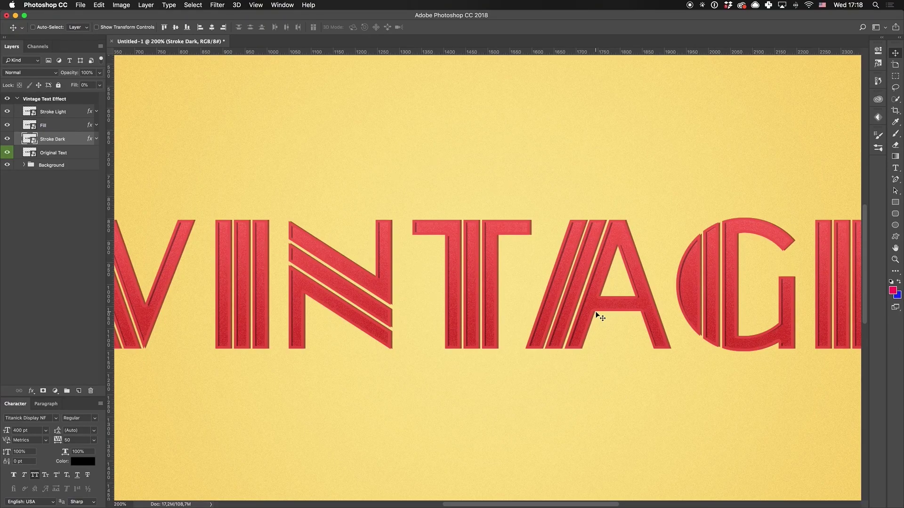
key(Right)
key(Left)
key(super+0)
Create a layer group above the Original Text layer and name it "3D"
click(66, 153)
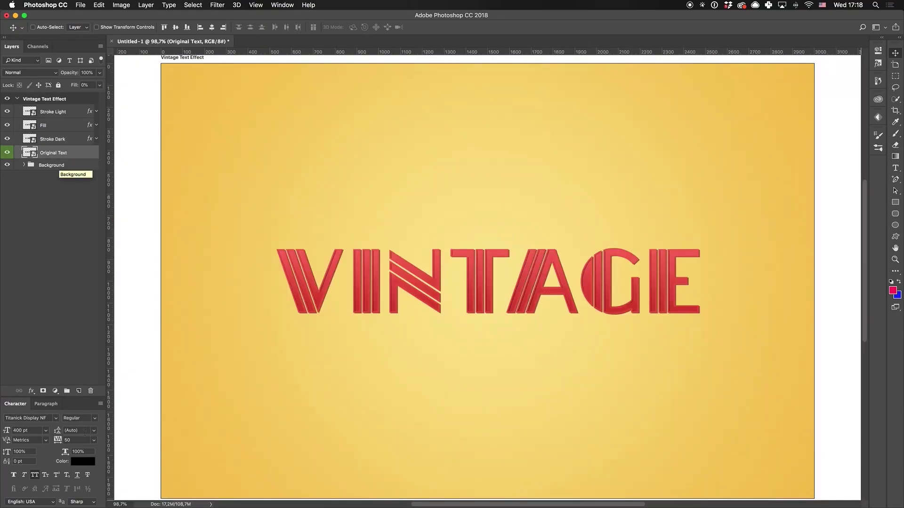
click(67, 391)
double_click(50, 152)
text(3D)
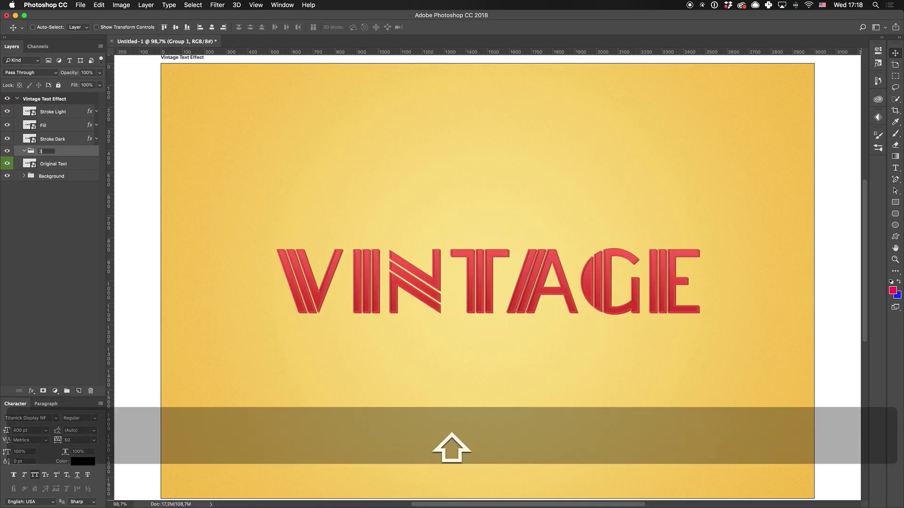
key(Return)
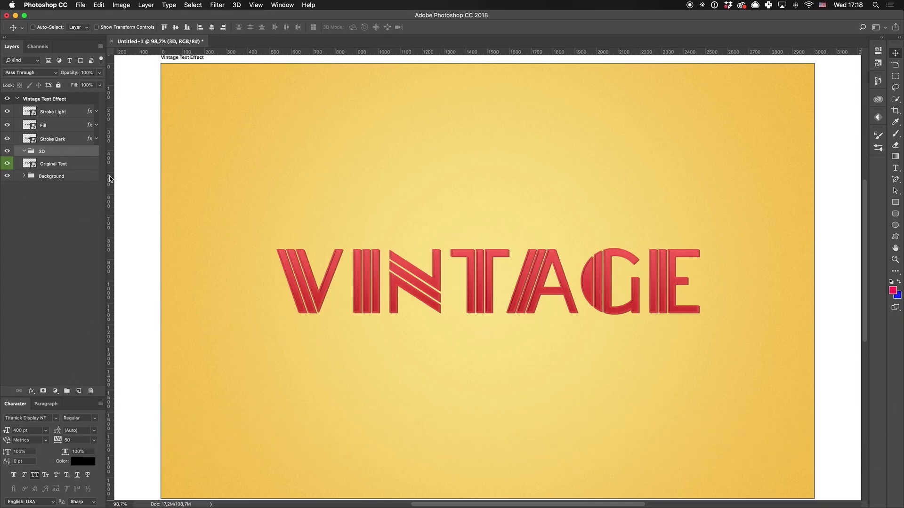
Duplicate the Fill layer, move the copy into the 3D group and rename it "3D"
click(60, 126)
key(super+j)
drag(79, 131, 70, 162)
double_click(42, 151)
key(super+c)
double_click(55, 163)
key(super+v)
key(Return)
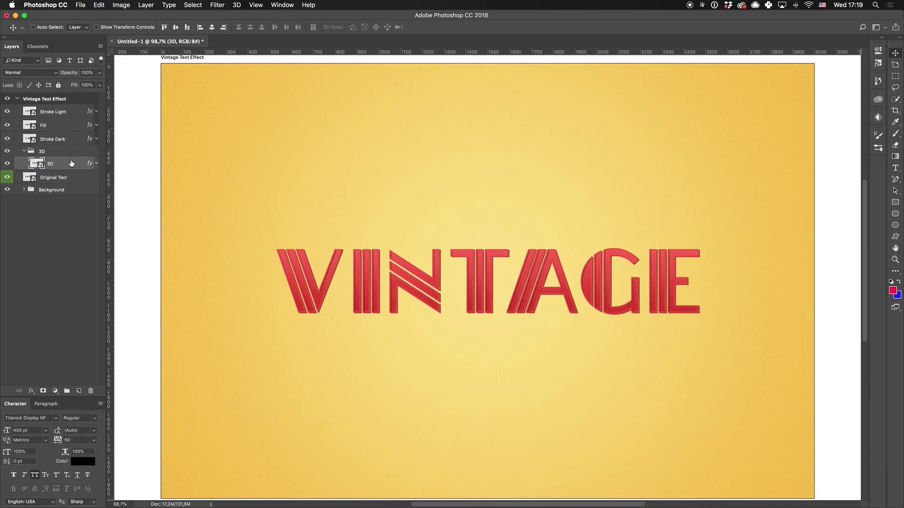
Clear the 3D layer's inherited layer style and add a Color Overlay in the yellow eac761
right_click(70, 163)
click(123, 359)
double_click(70, 166)
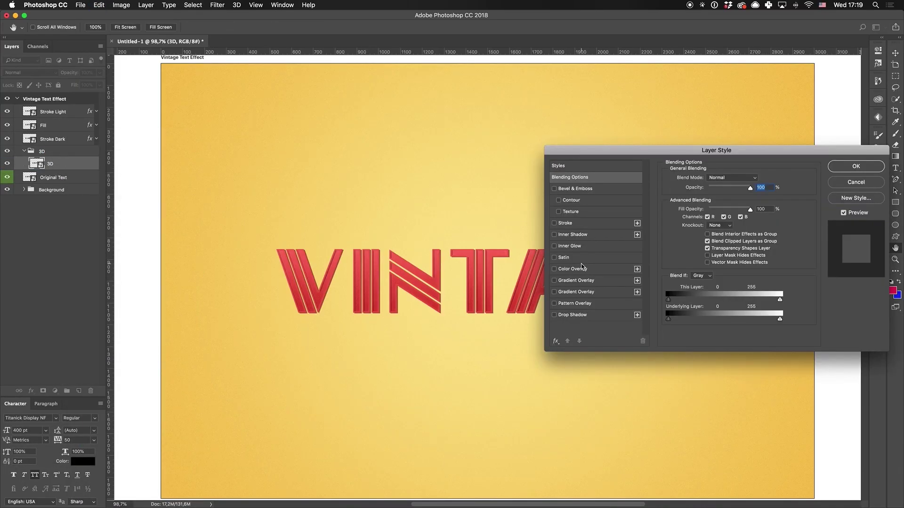
click(582, 267)
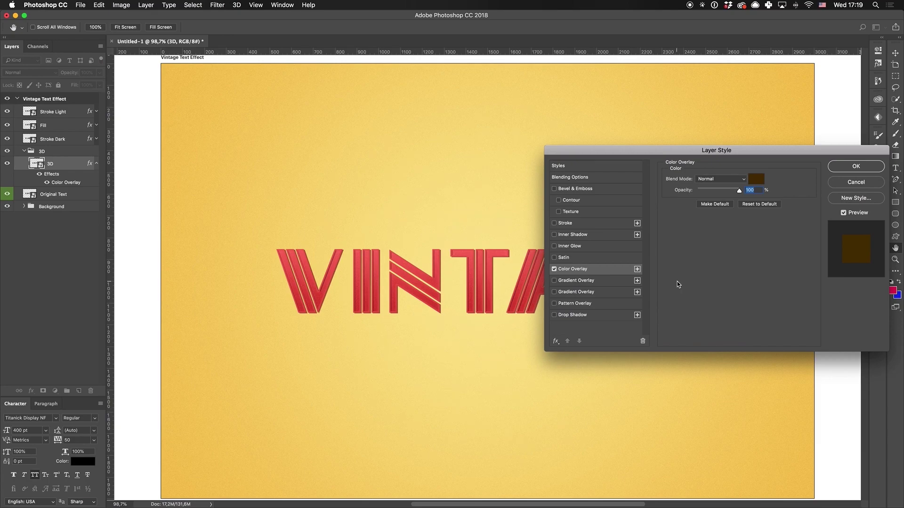
click(762, 182)
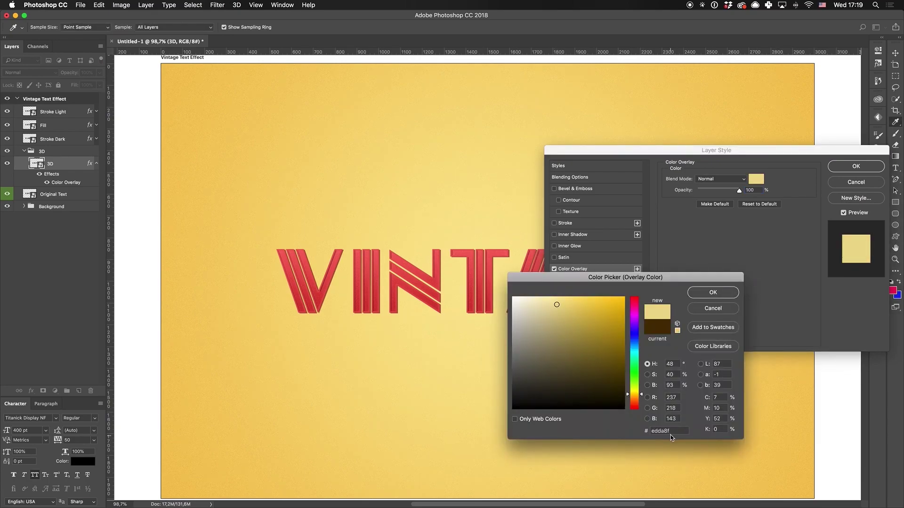
double_click(670, 432)
text(eac761)
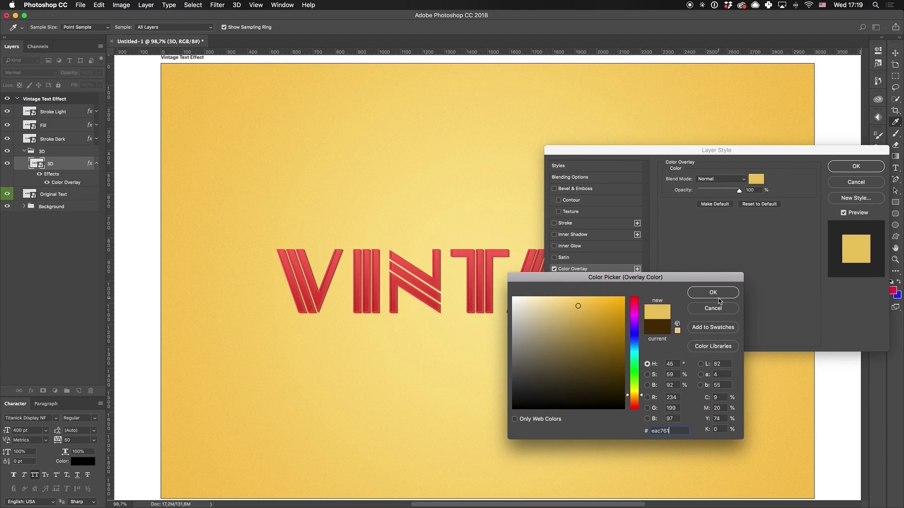
click(718, 300)
Add a Bevel & Emboss to the 3D layer with a 6 px size and the muted yellow highlight colour e4c66d
click(607, 188)
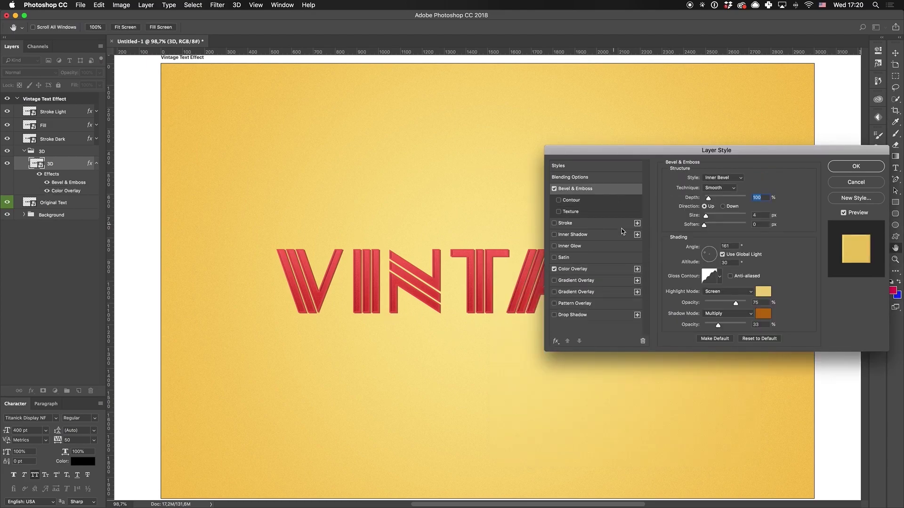
double_click(760, 214)
text(6)
click(762, 292)
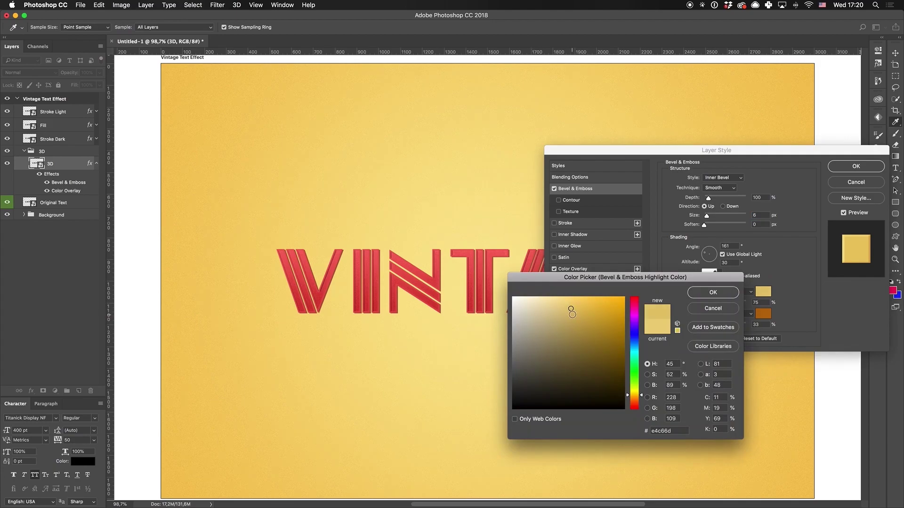
click(713, 292)
click(762, 313)
key(Return)
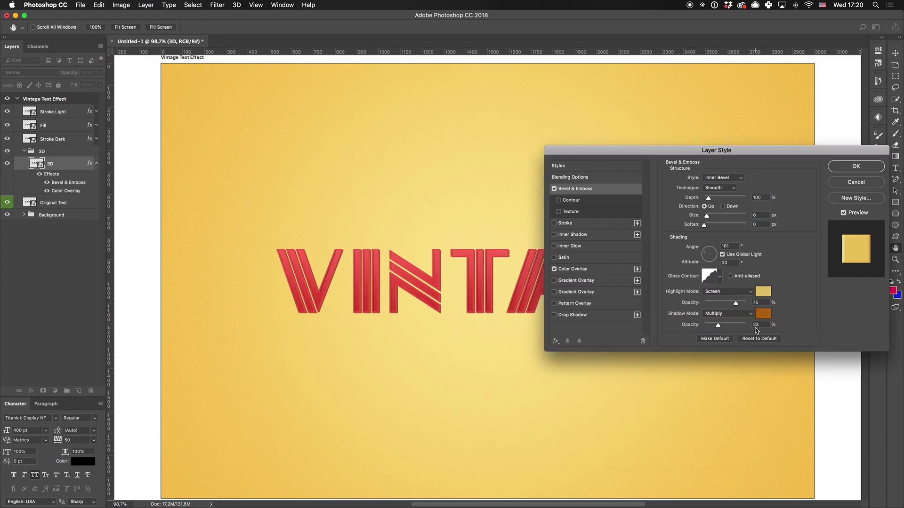
Set the bevel's highlight opacity to 40%, shadow opacity to 26% and shadow mode to Darker Color, and apply the layer style
key(shift+Down)
key(shift+Down)
key(shift+Down)
key(shift+Down)
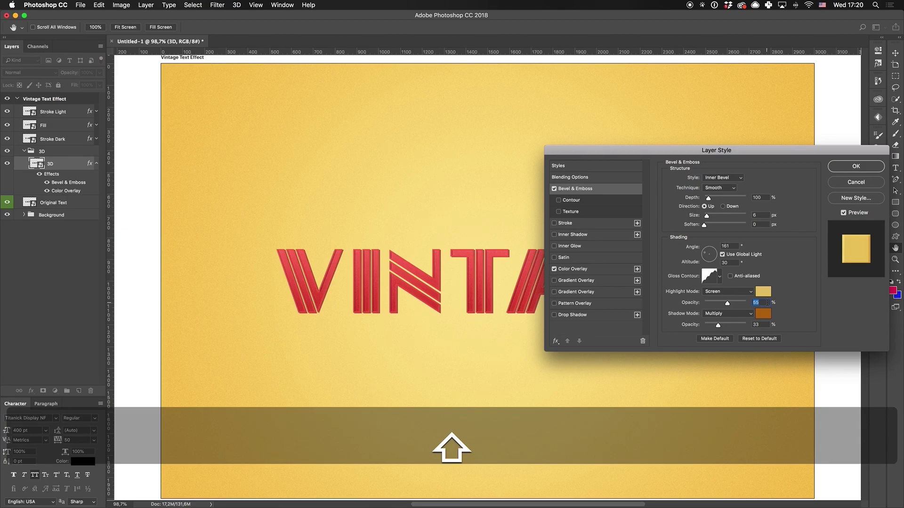
key(Tab)
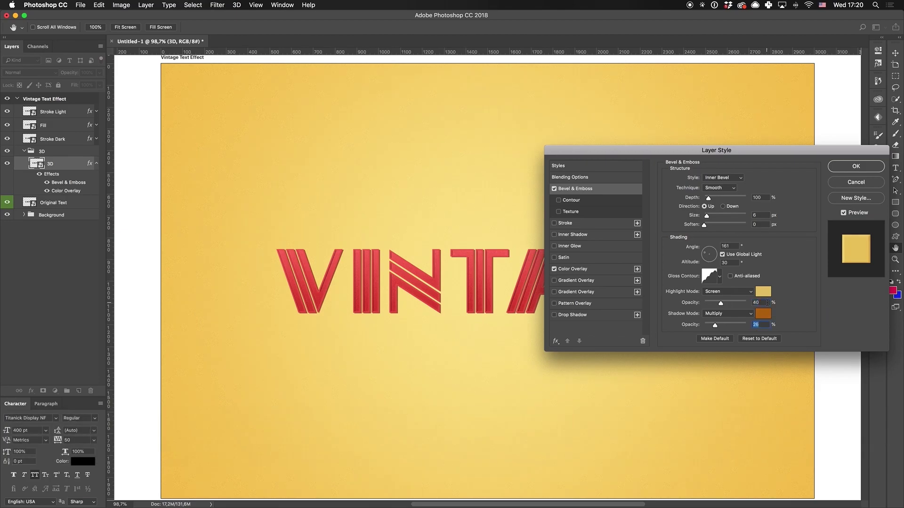
click(727, 313)
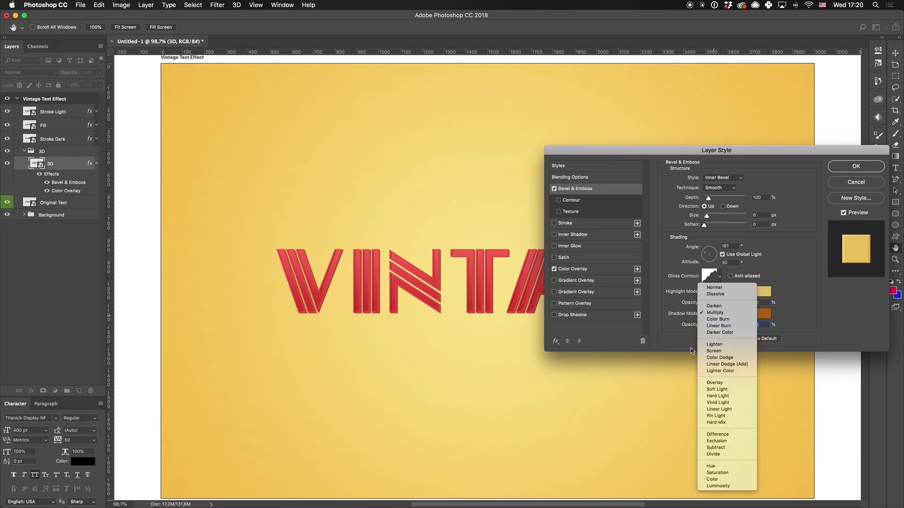
click(720, 331)
click(855, 164)
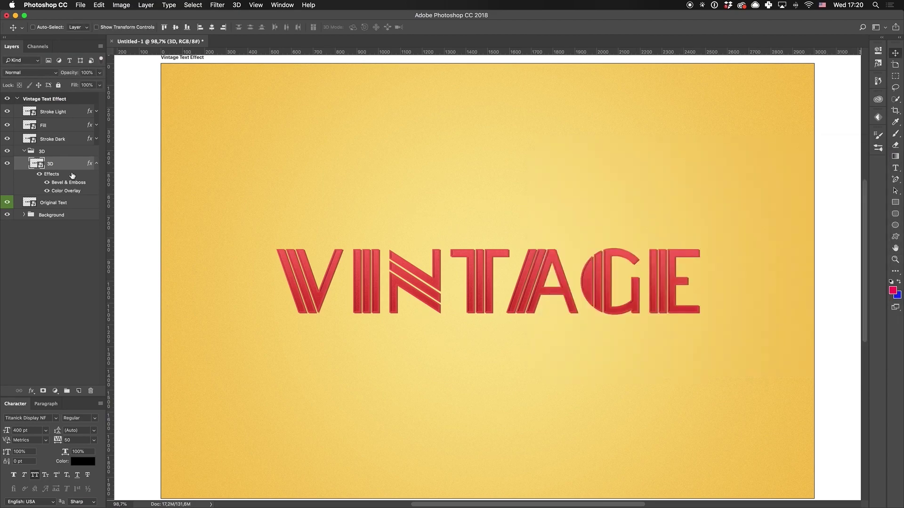
Duplicate the 3D layer inside its group and move the copy below the original
click(97, 163)
scroll(295, 239, left, 3)
key(super+plus)
key(super+plus)
key(super+plus)
key(super+plus)
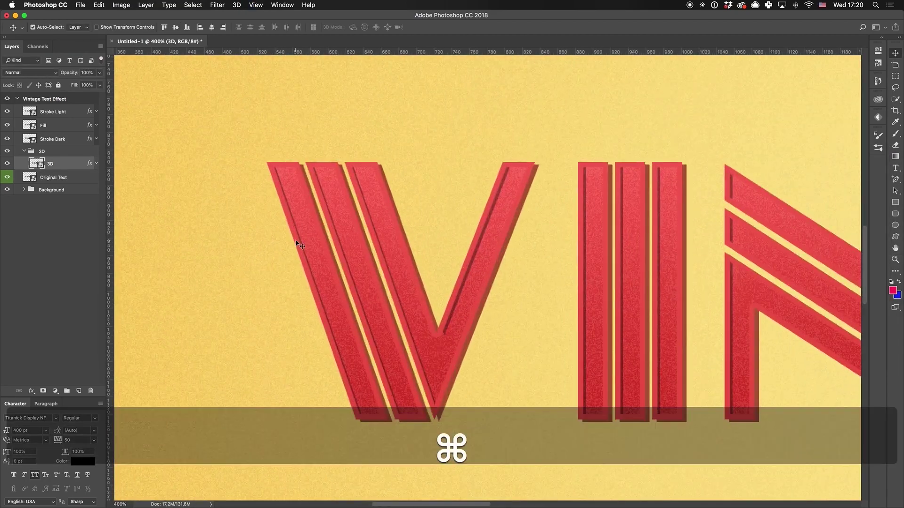
key(super+1)
alt+click(297, 242)
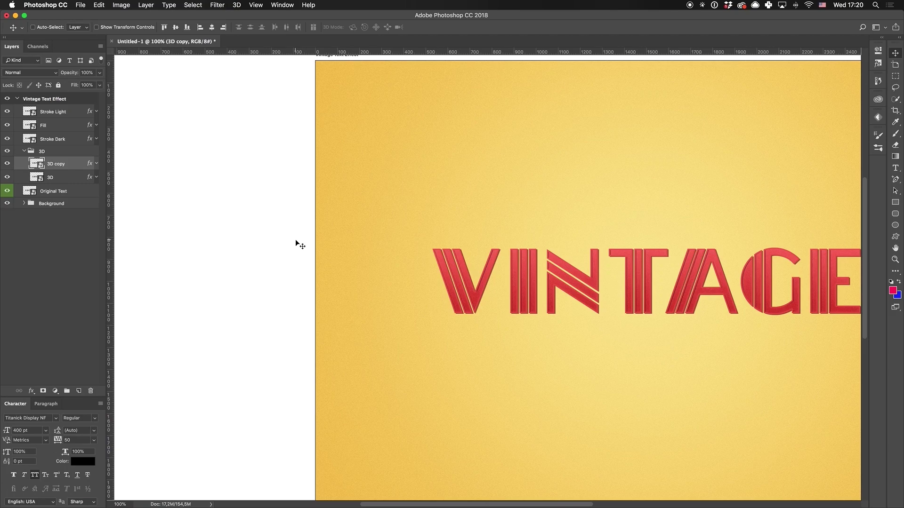
key(super)
key(super+bracketleft)
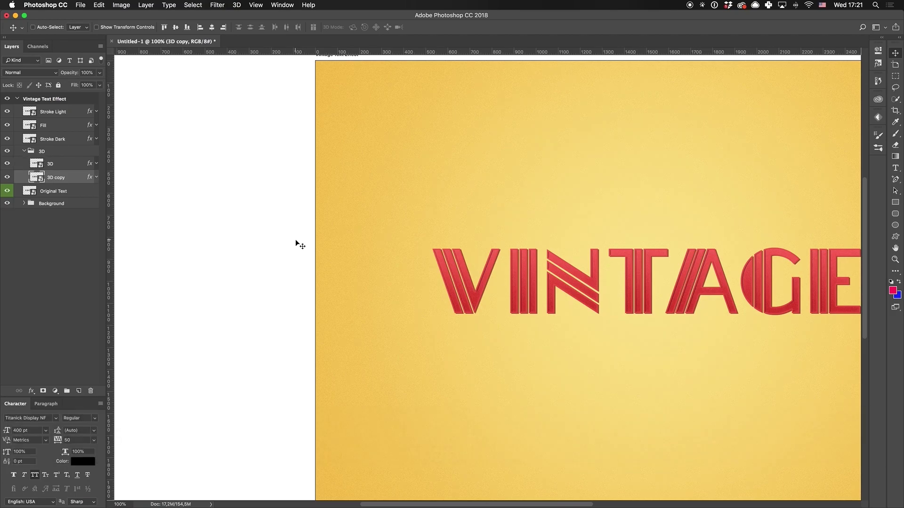
Duplicate the lowest 3D copy repeatedly with a slight down-right offset, stacking each duplicate beneath the last, until the 3D group holds 15 copies
key(alt+Down)
key(alt+Down)
key(alt+Down)
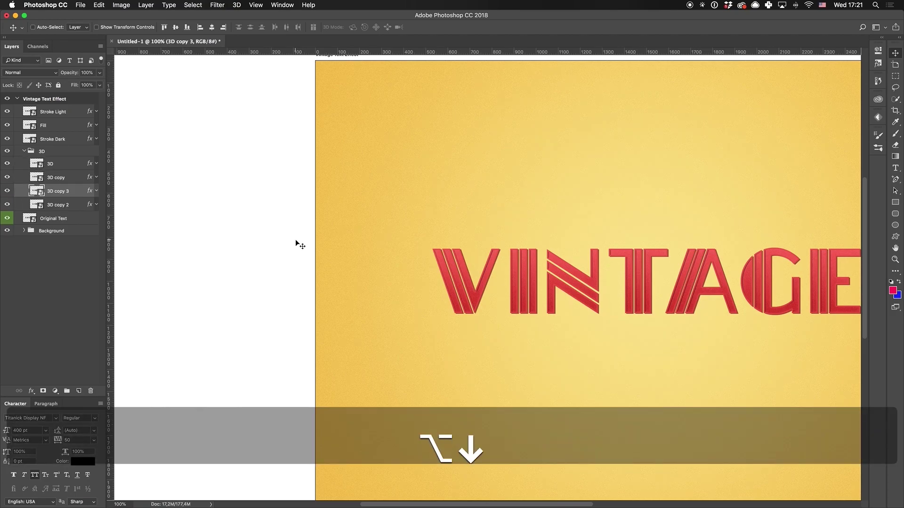
key(alt+Down)
key(alt+Down)
key(alt+Down)
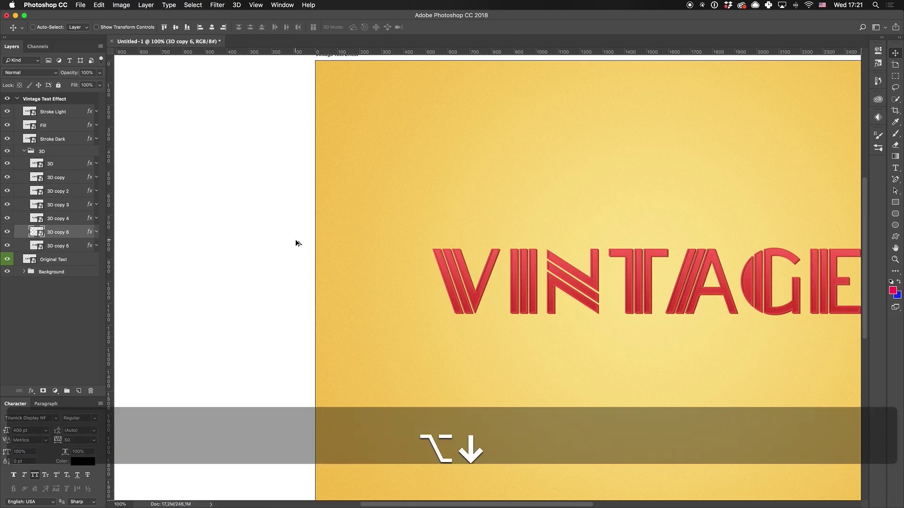
key(super+bracketleft)
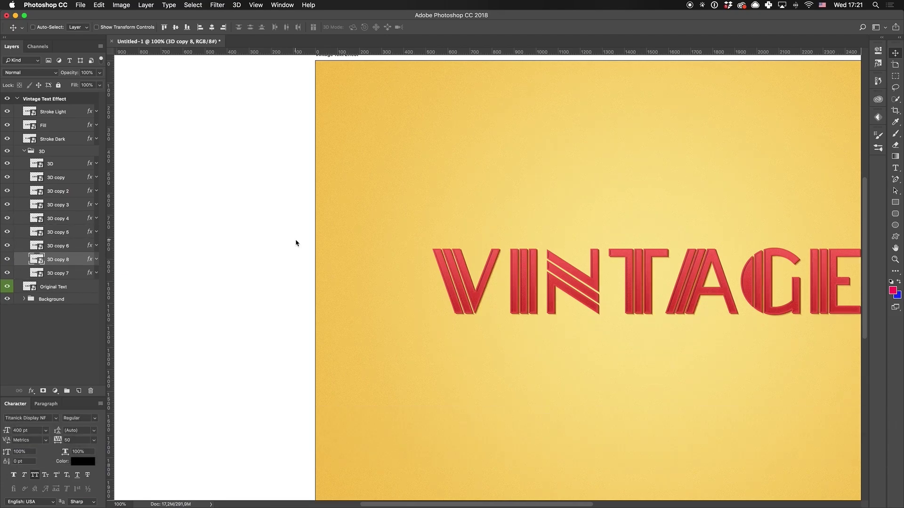
key(alt+Down)
key(alt+Down)
key(alt+Down)
key(super+bracketleft)
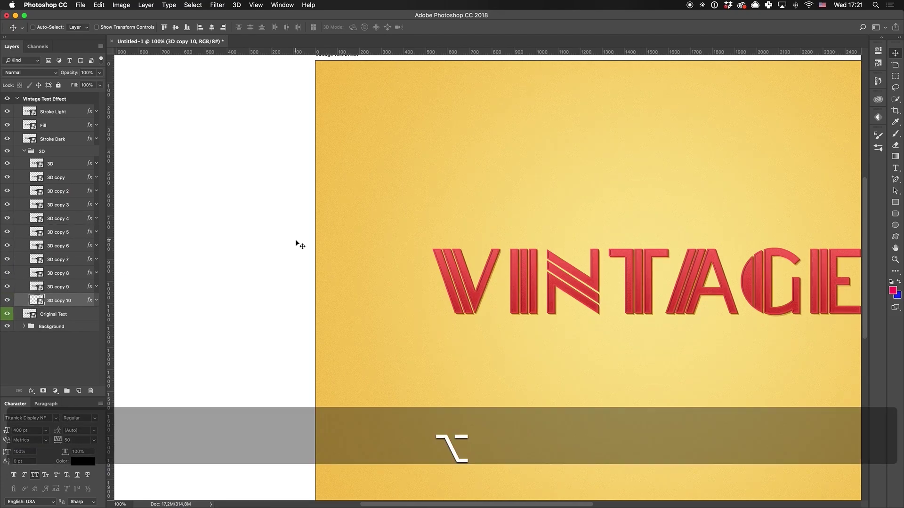
key(alt+Down)
key(super+bracketleft)
key(alt+Down)
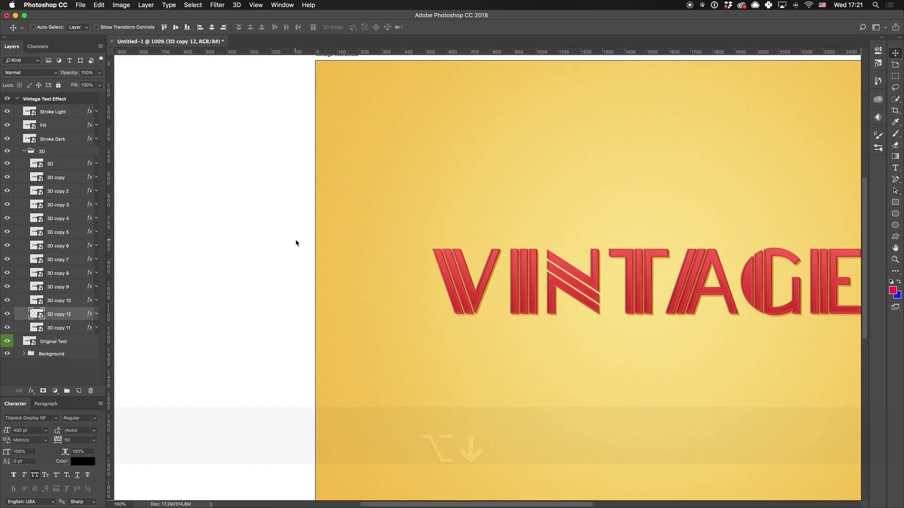
key(super+bracketleft)
key(alt+Down)
key(super+bracketleft)
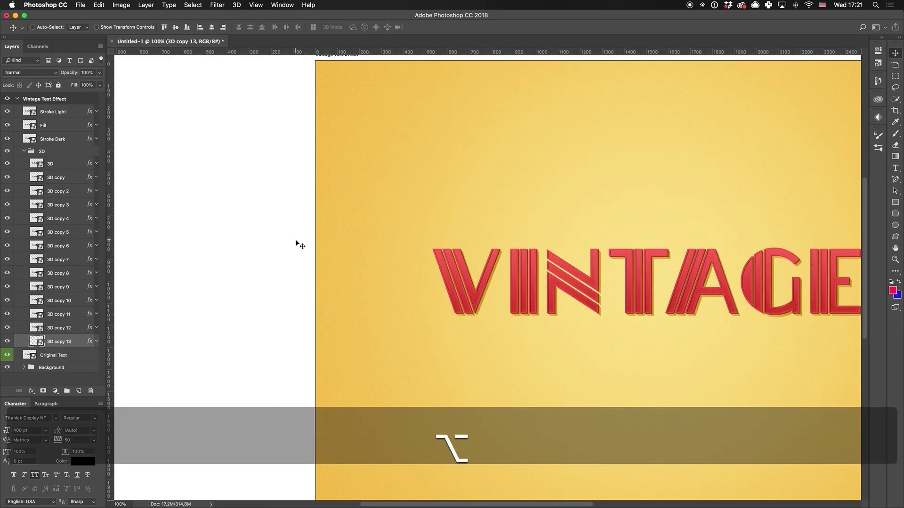
key(alt+Down)
key(super+bracketleft)
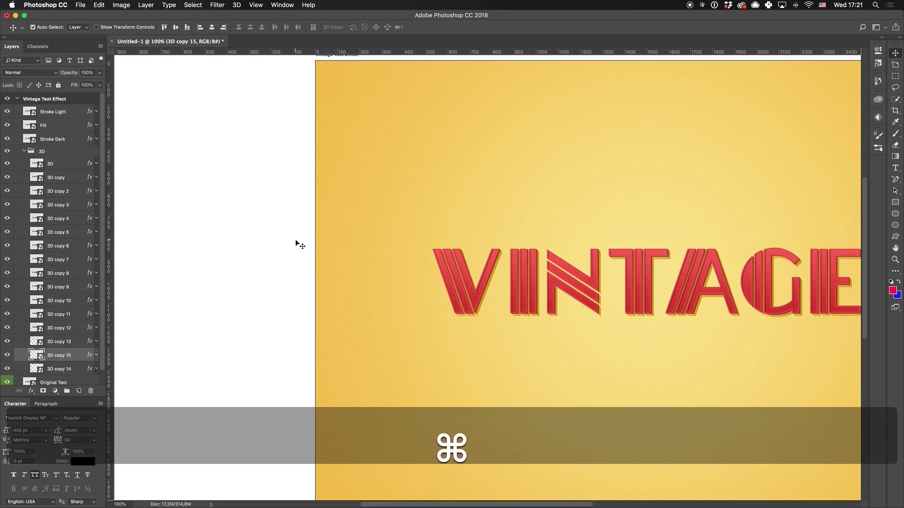
key(super+bracketleft)
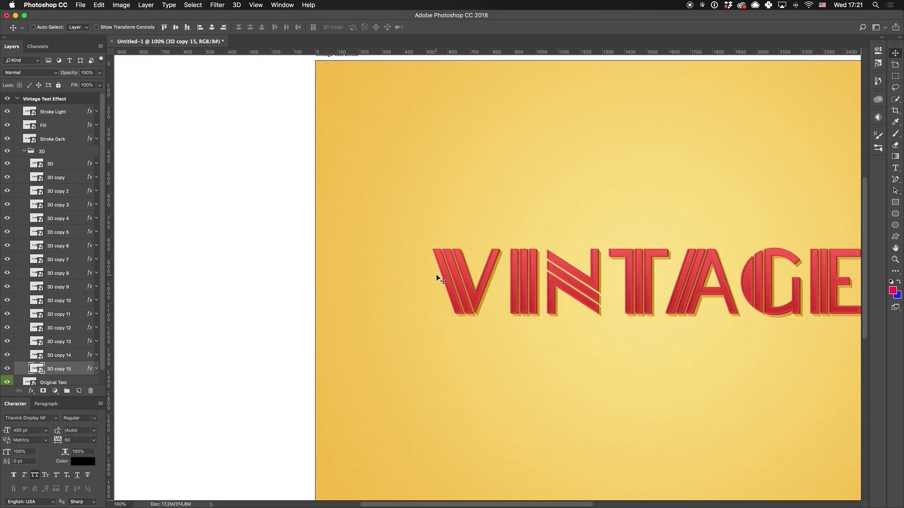
Display the Actions list clear of the text and start recording a new action named Copy Layer in the Default Actions set
scroll(436, 274, right, 8)
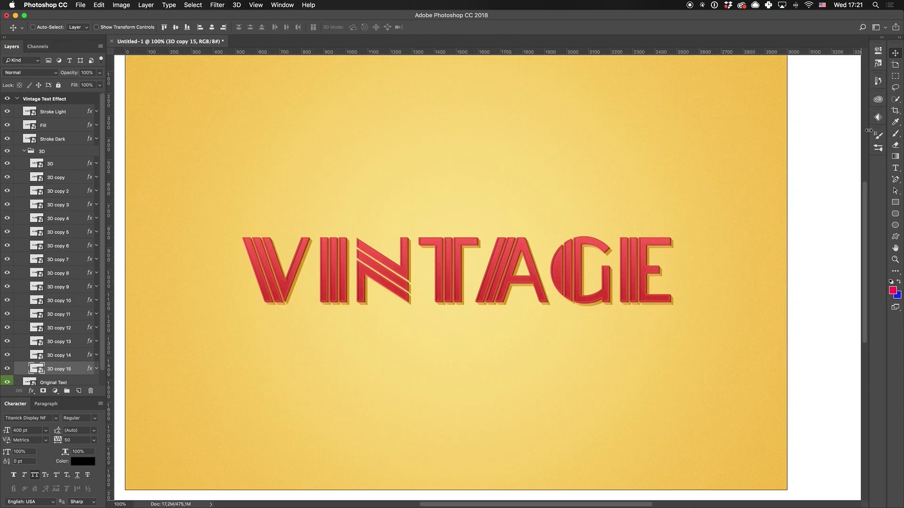
scroll(601, 286, down, 2)
scroll(601, 286, left, 2)
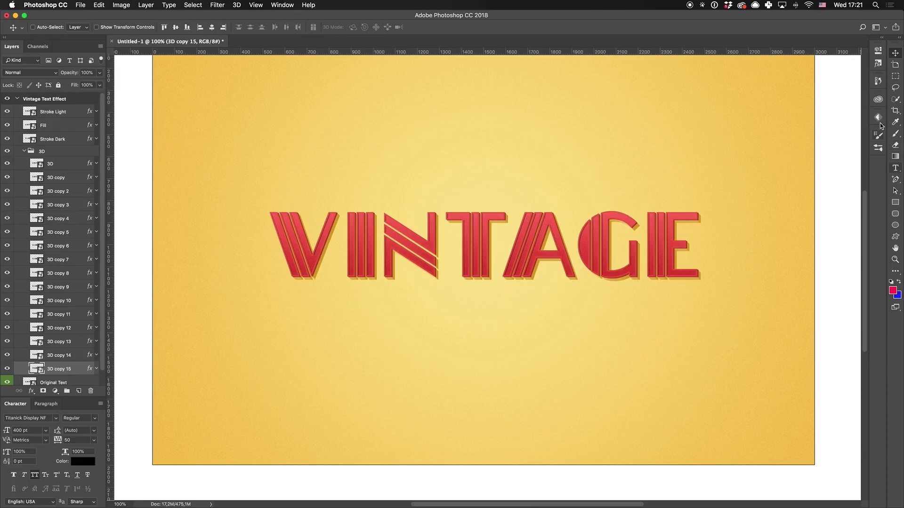
click(282, 4)
click(301, 62)
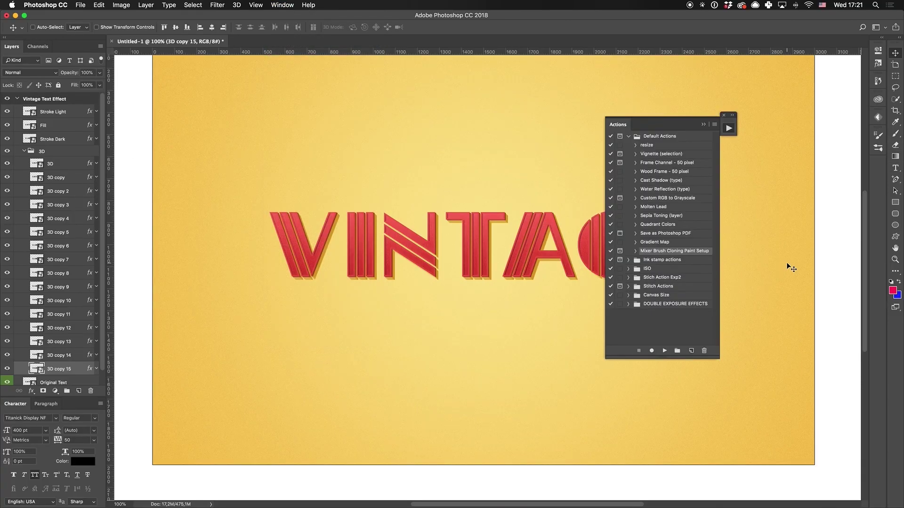
click(628, 136)
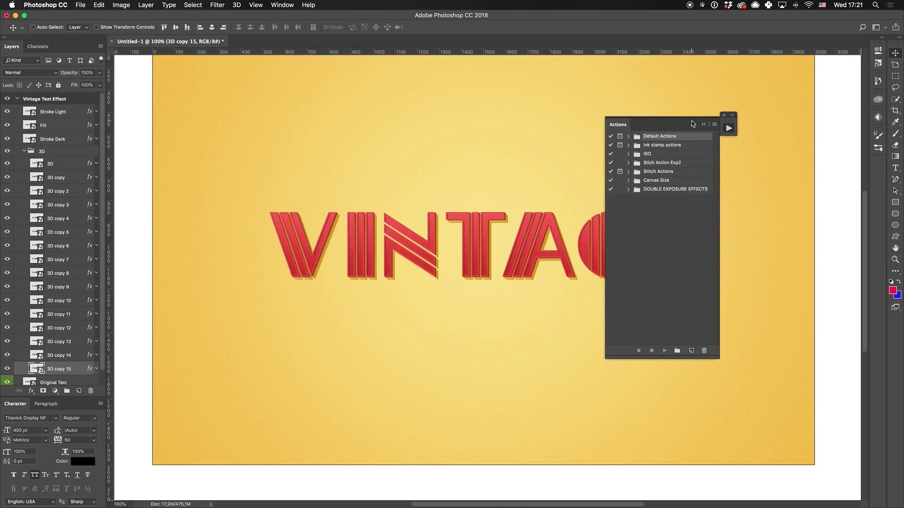
drag(663, 125, 783, 169)
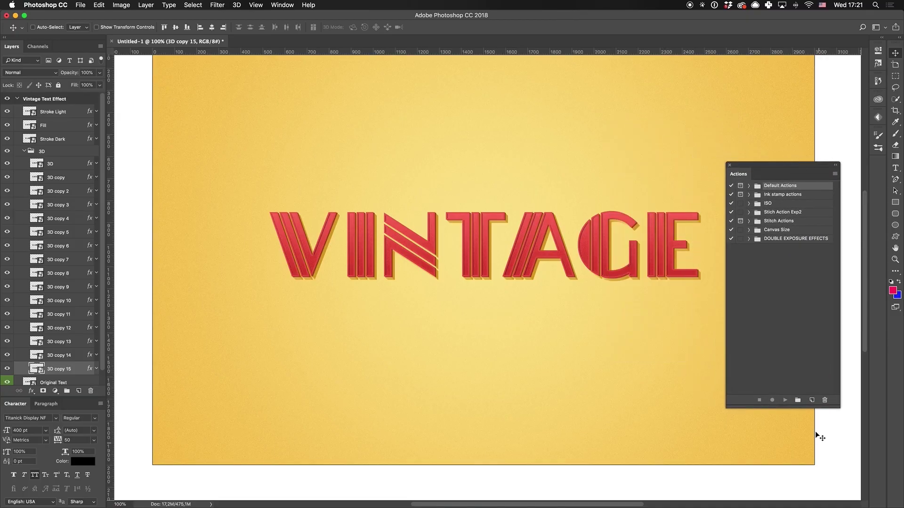
click(811, 400)
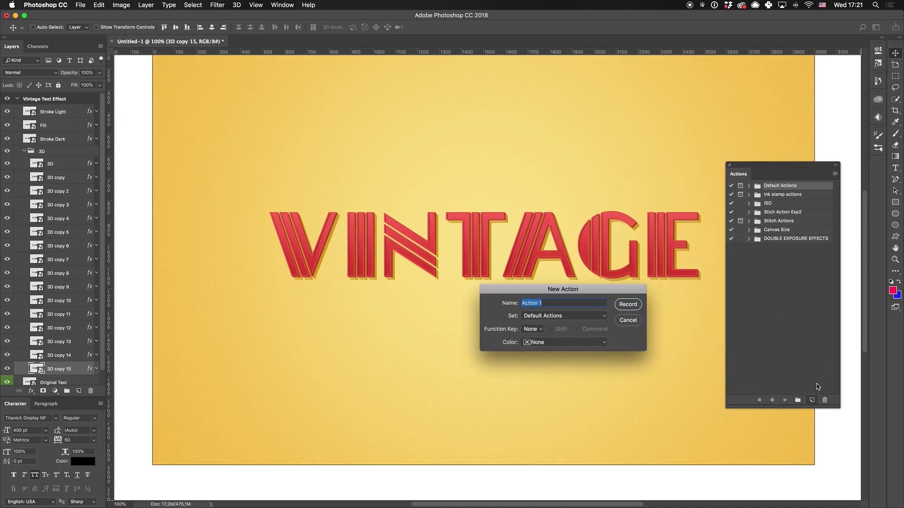
text(Copy Layer)
key(Return)
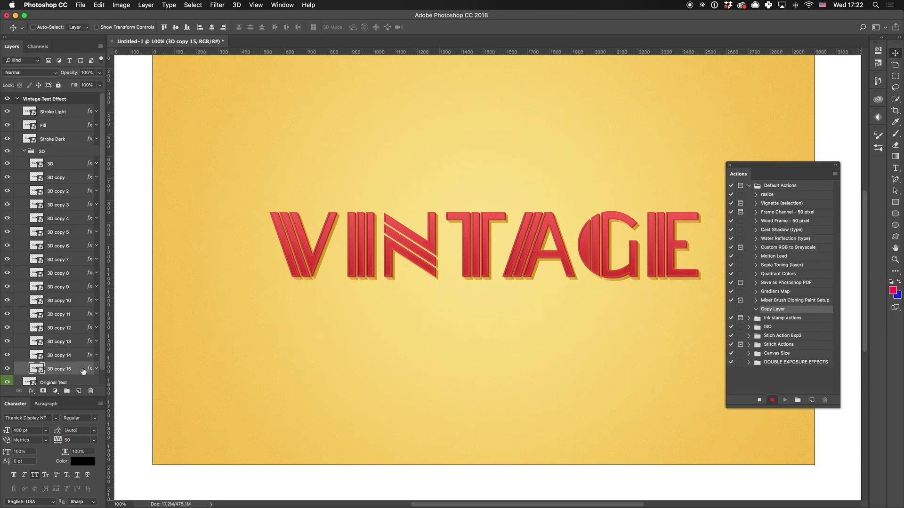
Record duplicating the lowest 3D copy with a slight down-right offset and moving it one level down, and stop the recording
key(alt)
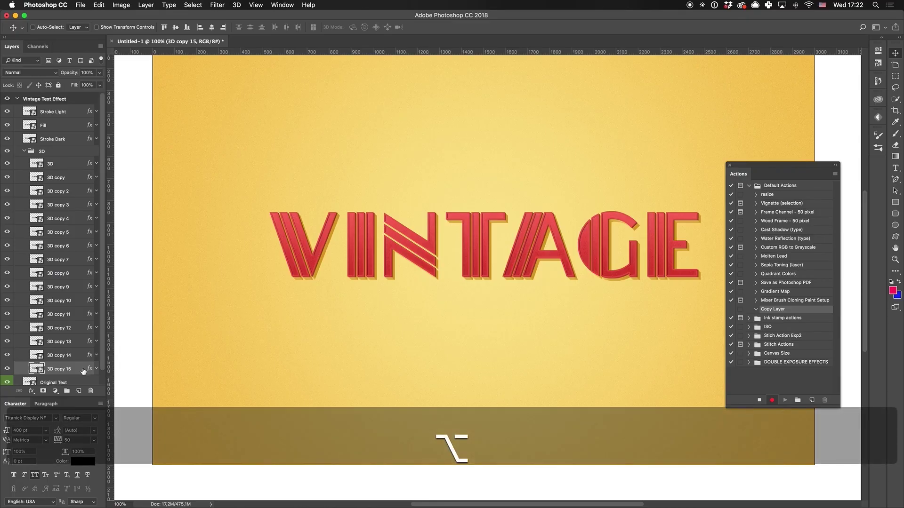
key(alt+Down)
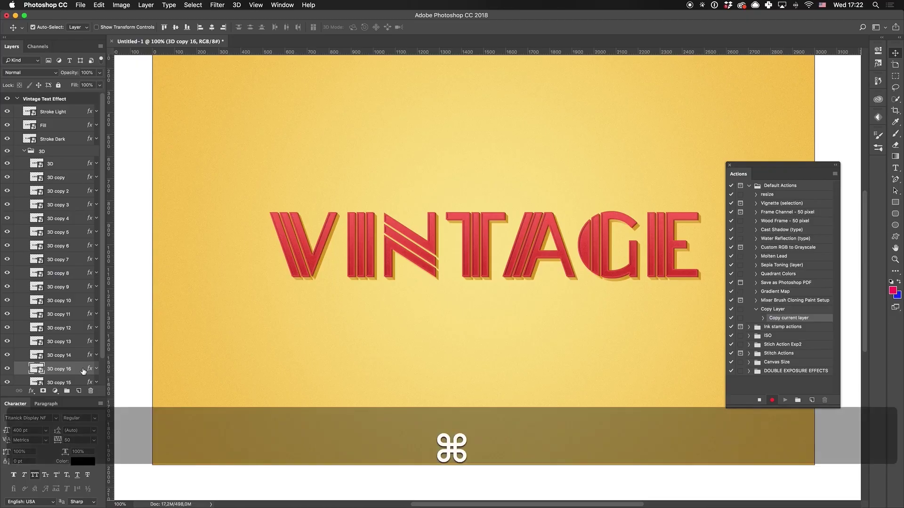
key(super+bracketleft)
key(super+bracketleft)
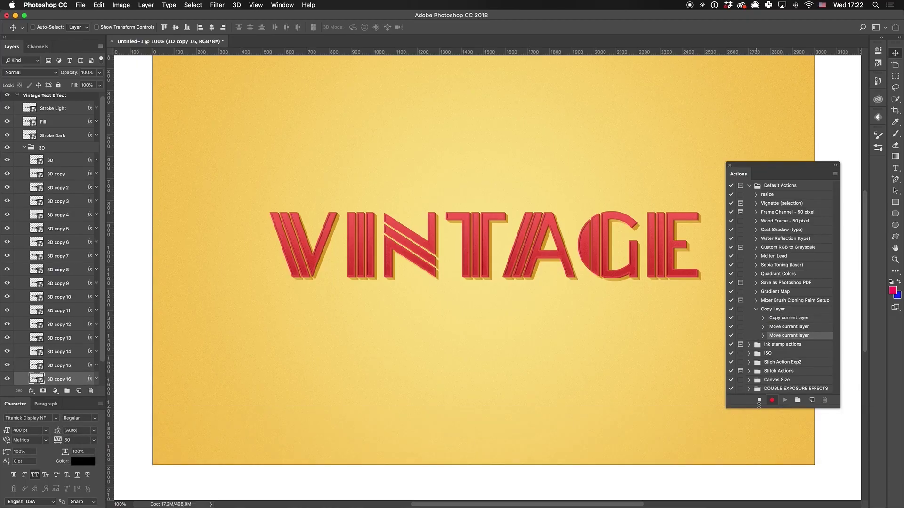
click(759, 400)
Play the Copy Layer action repeatedly from the lowest 3D layer to deepen the extrusion, ending at 3D copy 43
click(782, 309)
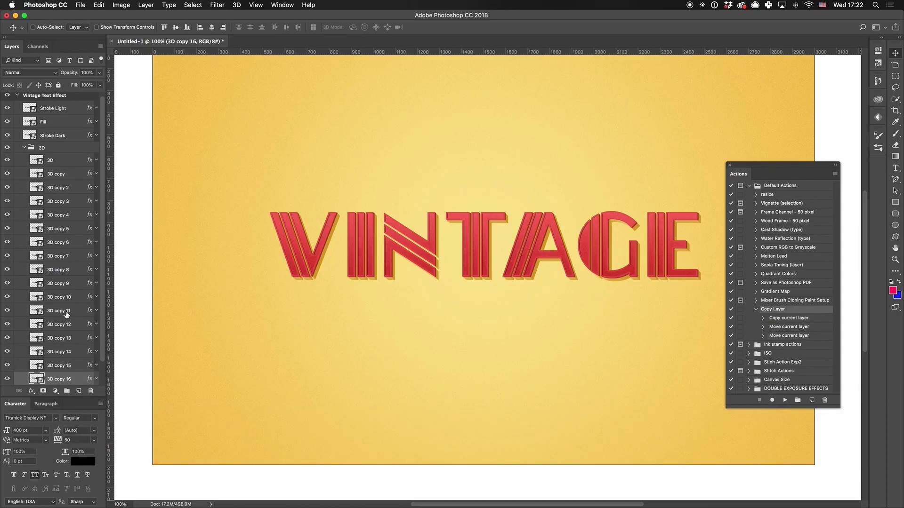
scroll(66, 313, down, 2)
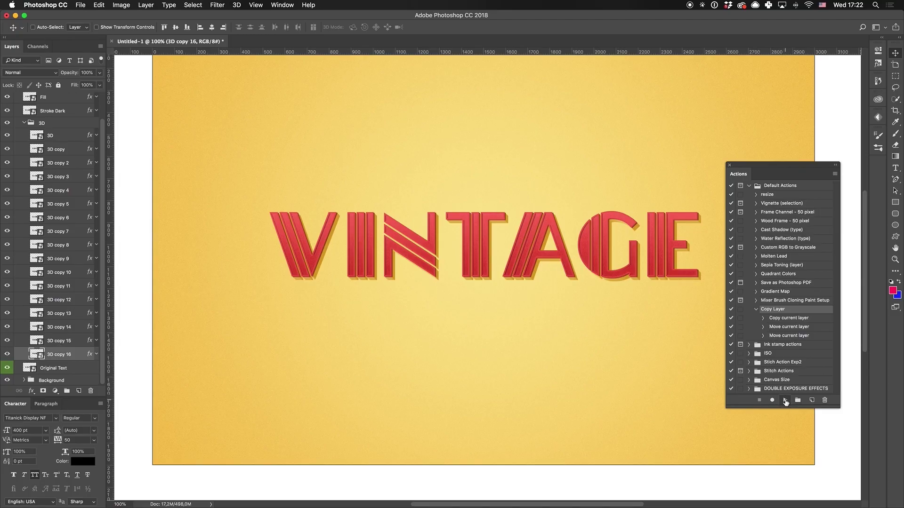
click(785, 400)
click(784, 400)
click(785, 400)
click(784, 400)
click(785, 401)
click(785, 401)
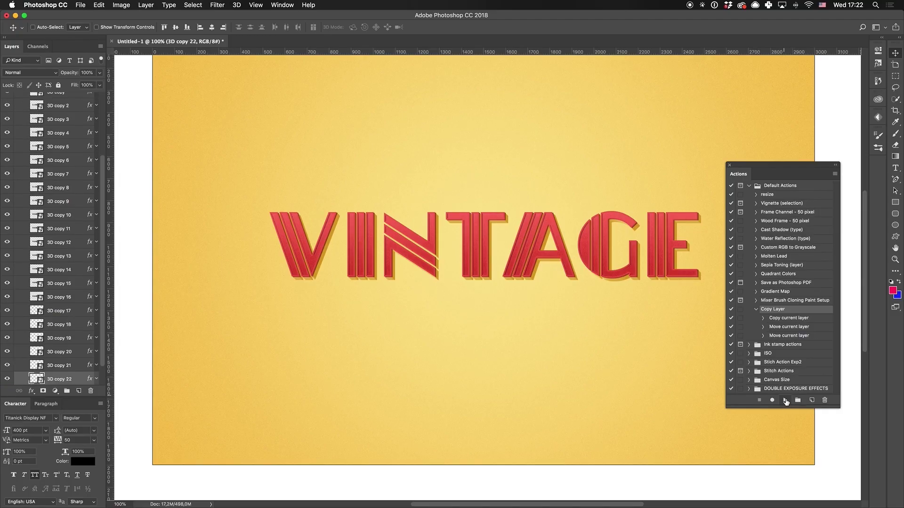
click(784, 400)
click(784, 401)
click(784, 401)
click(785, 400)
click(784, 401)
click(785, 401)
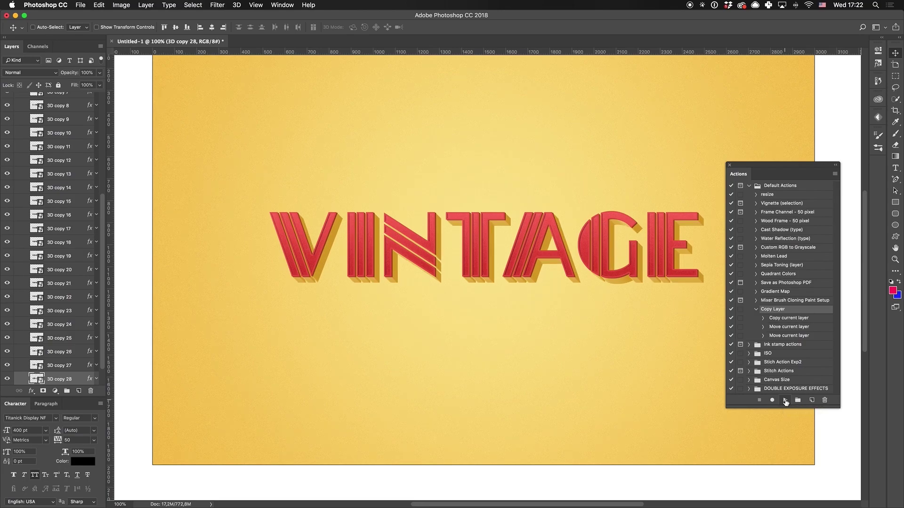
click(785, 401)
click(784, 400)
click(784, 401)
click(784, 400)
click(785, 401)
click(785, 401)
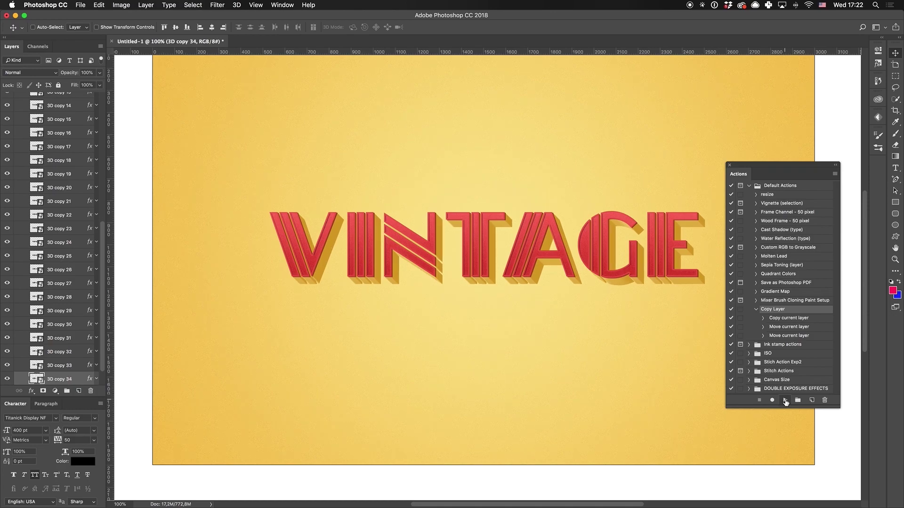
click(784, 400)
click(784, 400)
click(785, 401)
click(784, 401)
click(784, 400)
click(784, 401)
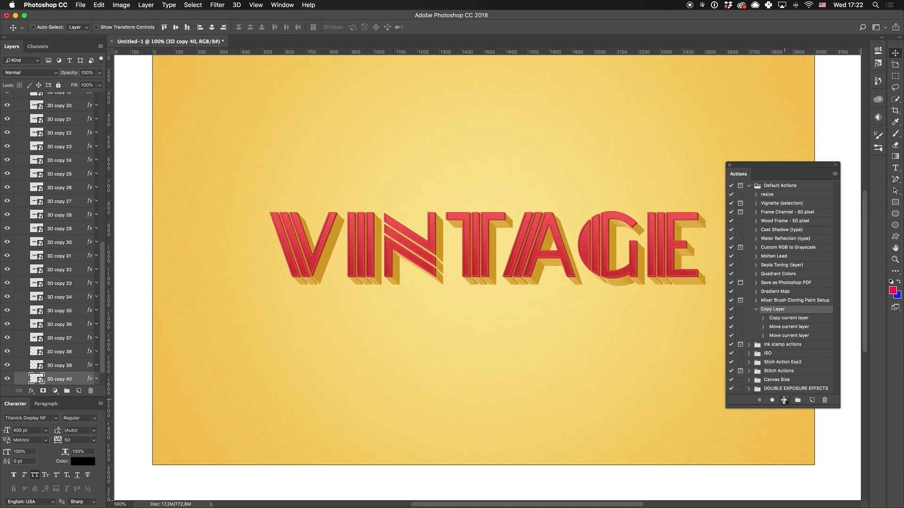
scroll(784, 400, down, 2)
click(785, 400)
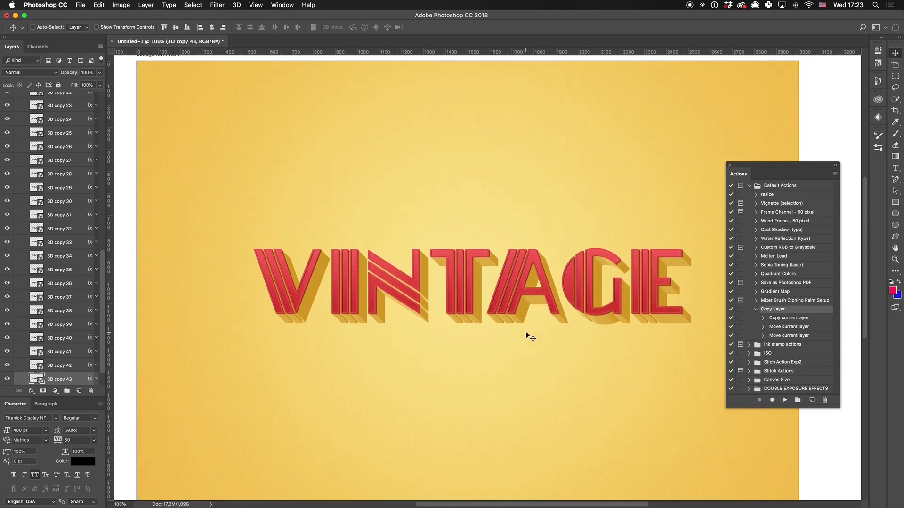
Change the Color Overlay of the top 3D layer to the lighter yellow fddd7e and apply the layer style
scroll(526, 335, down, 3)
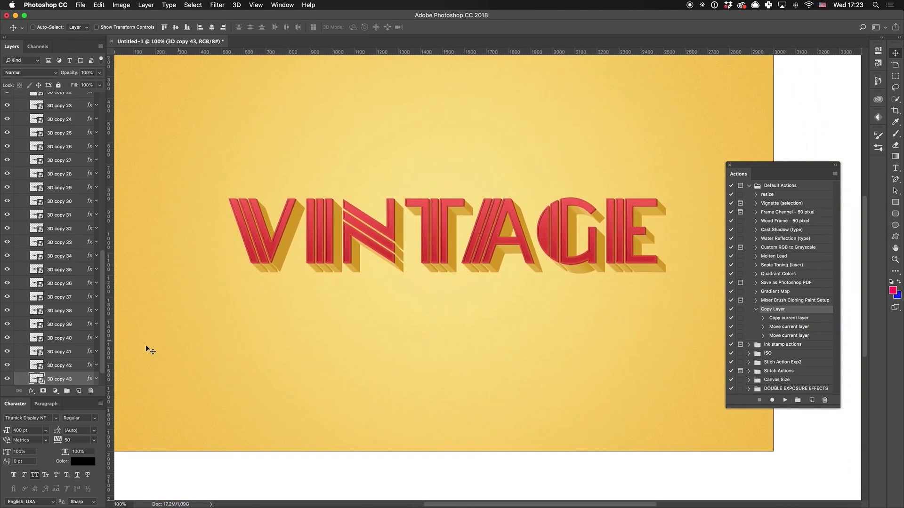
scroll(63, 287, up, 10)
scroll(279, 235, up, 3)
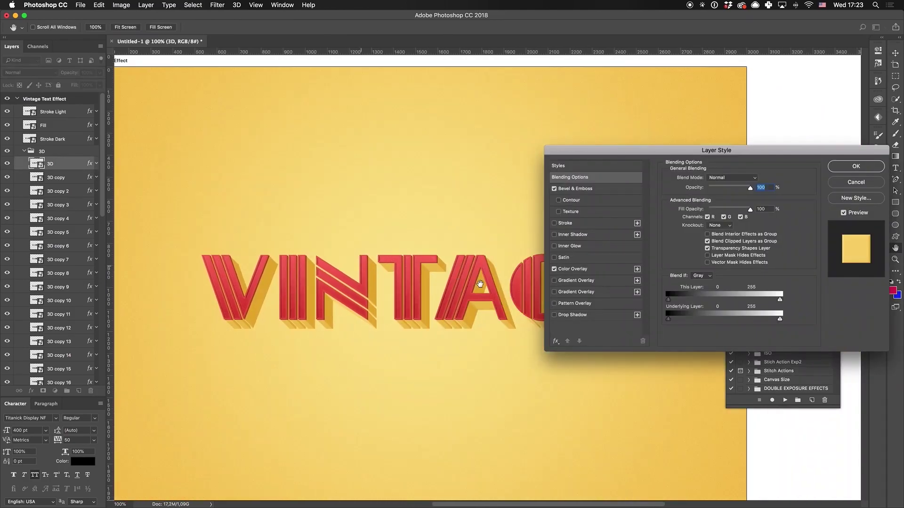
click(580, 272)
click(756, 179)
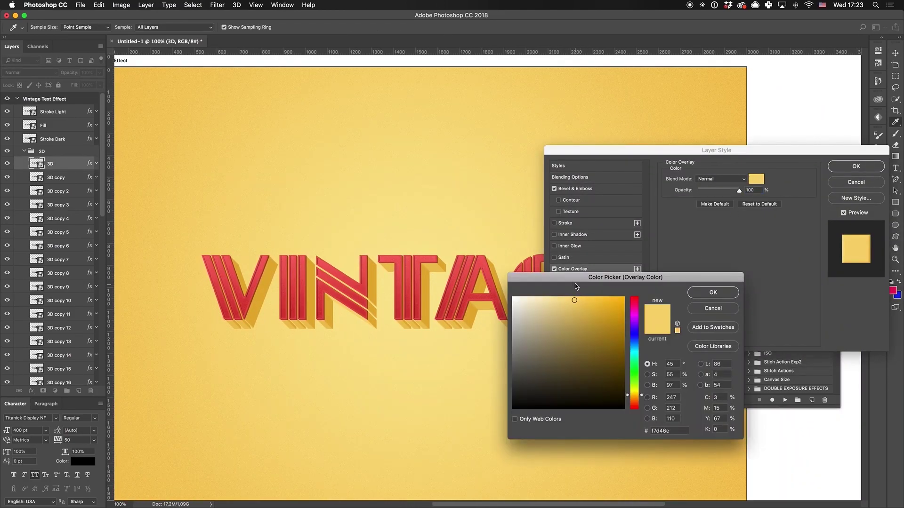
drag(575, 286, 618, 337)
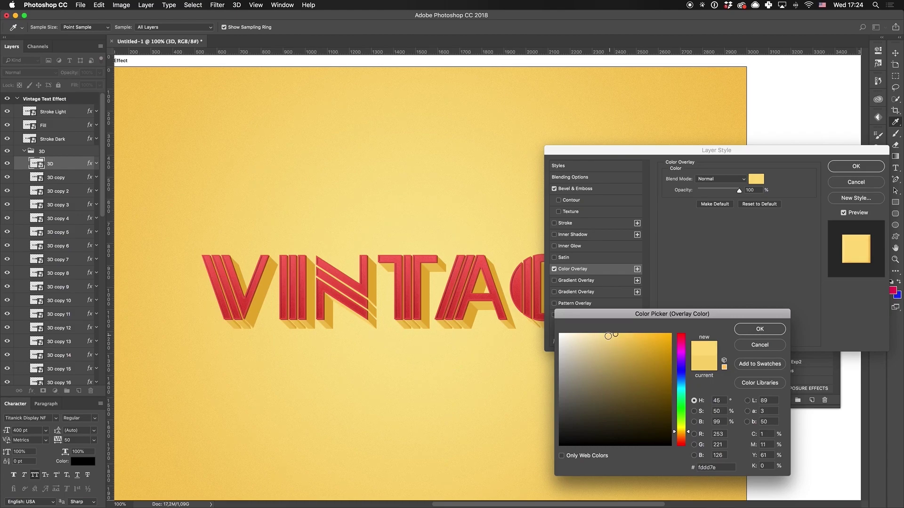
click(765, 329)
key(Return)
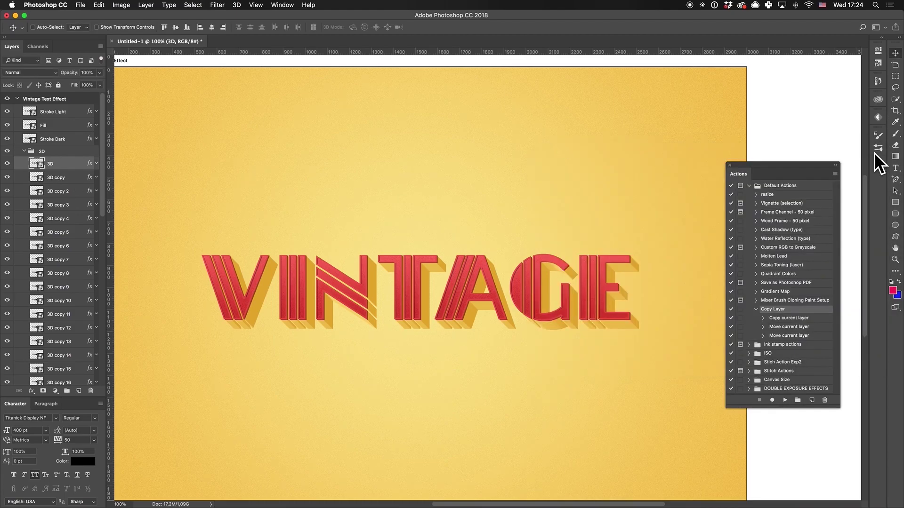
Copy the layer style from the top 3D layer and paste it onto all layers from 3D copy to 3D copy 43
right_click(59, 163)
click(70, 351)
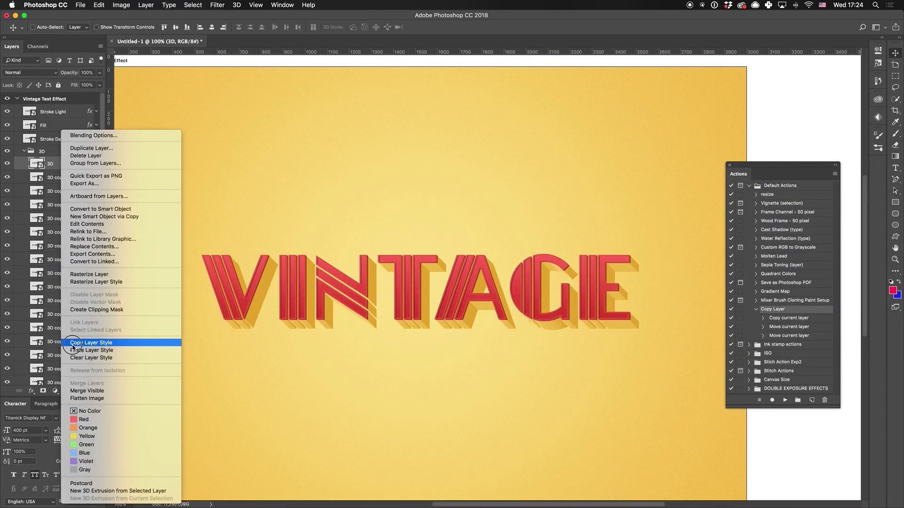
click(69, 180)
scroll(68, 204, down, 10)
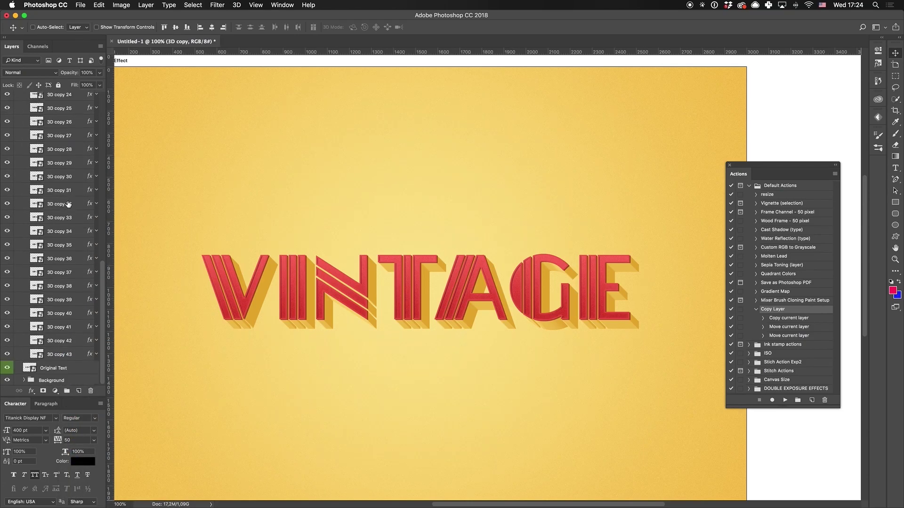
shift+click(63, 334)
right_click(40, 160)
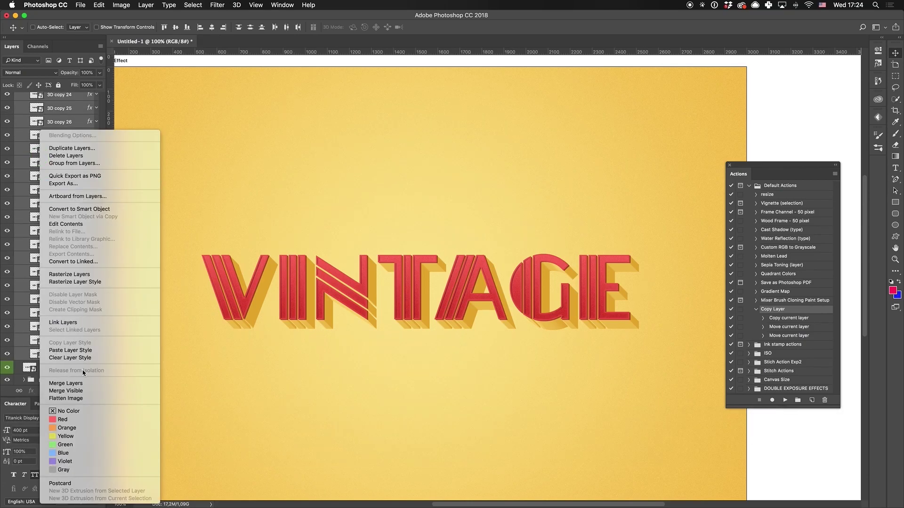
click(70, 350)
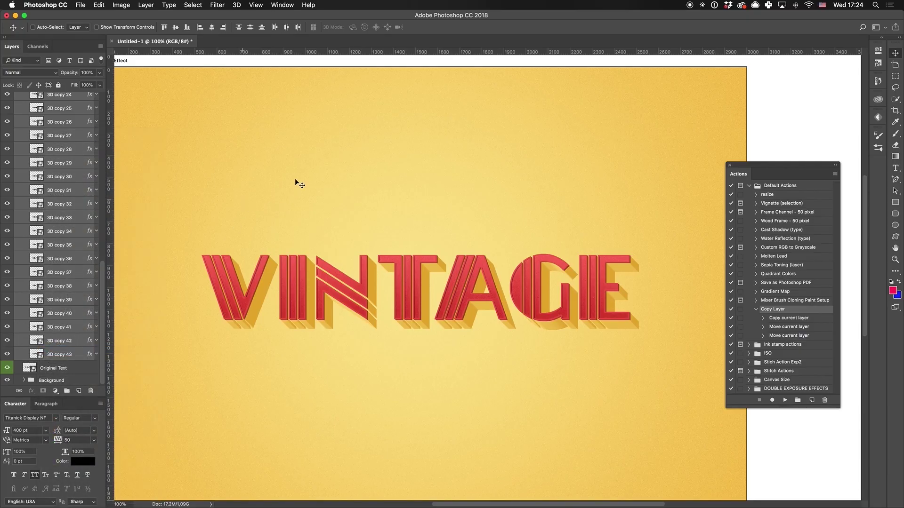
scroll(425, 184, down, 3)
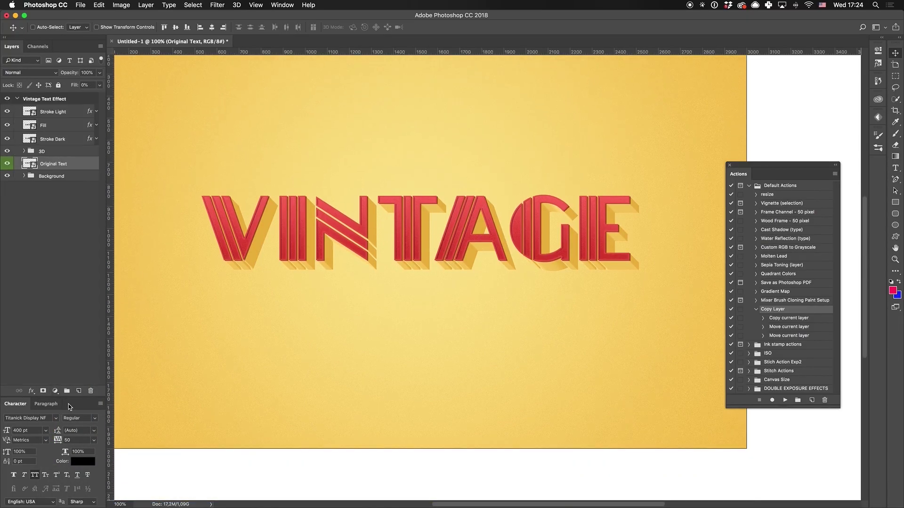
Create a layer group named Shadow 1 directly above the Original Text layer
click(66, 391)
double_click(47, 161)
text(Shadow)
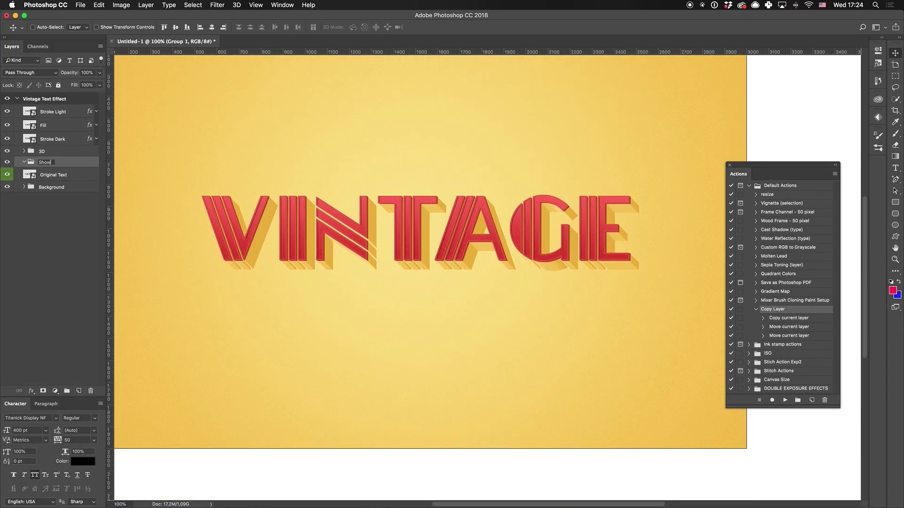
text( 1)
key(Return)
Duplicate the lowest 3D layer, 3D copy 43, and move the duplicate into the Shadow 1 group
click(25, 151)
scroll(67, 198, down, 10)
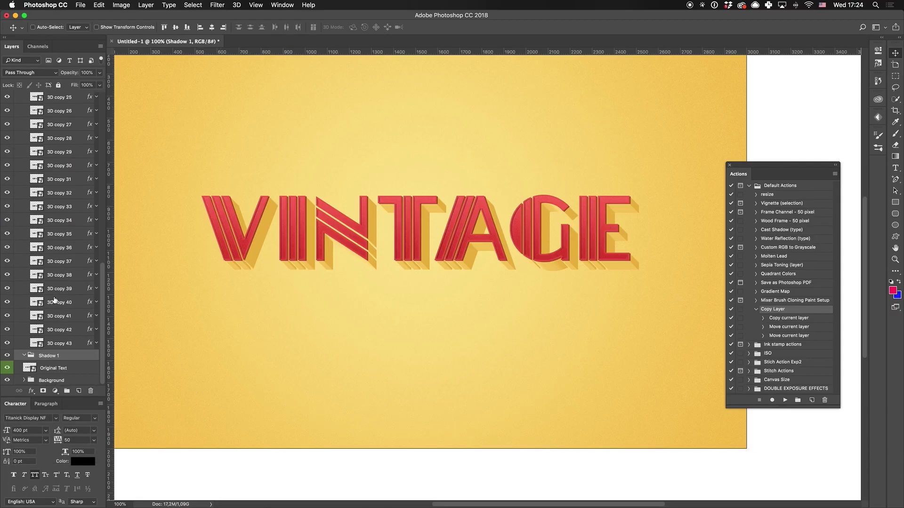
click(5, 343)
click(59, 343)
key(super+j)
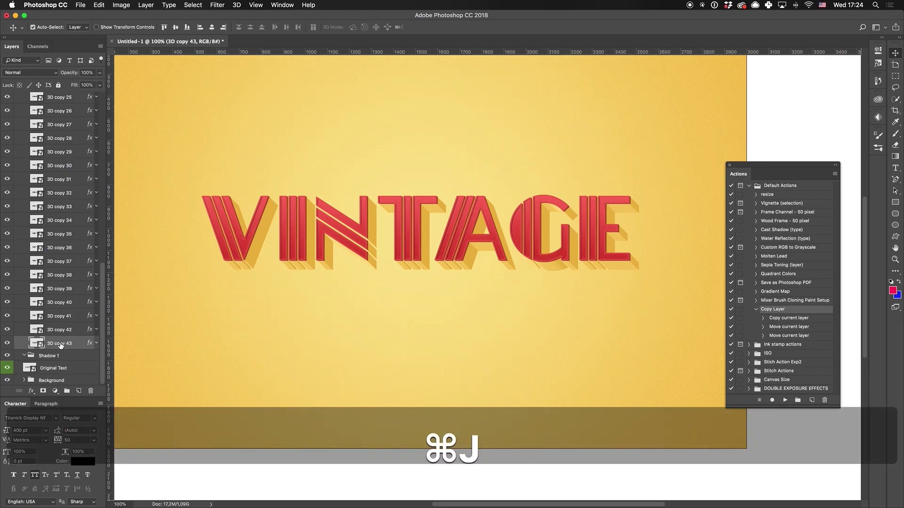
scroll(262, 241, down, 3)
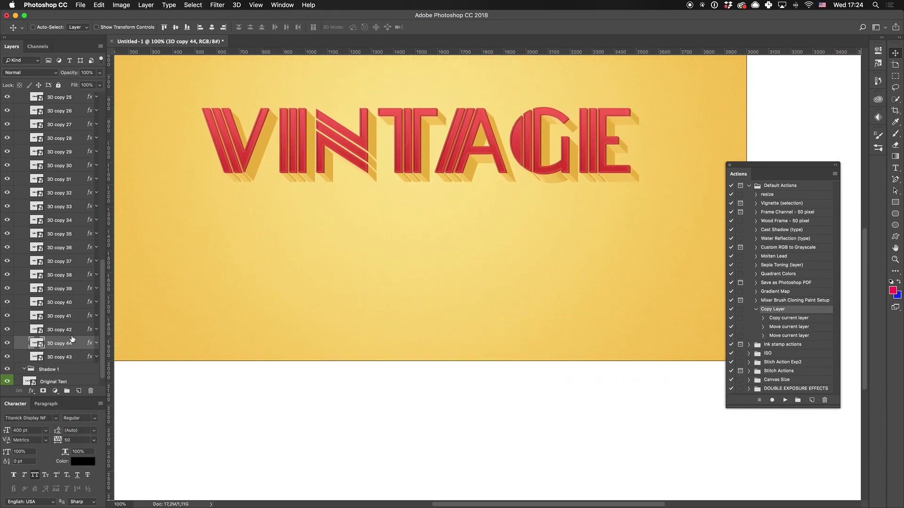
drag(70, 340, 66, 385)
Rename the duplicated layer as Shadow and collapse the 3D group
double_click(66, 372)
click(65, 369)
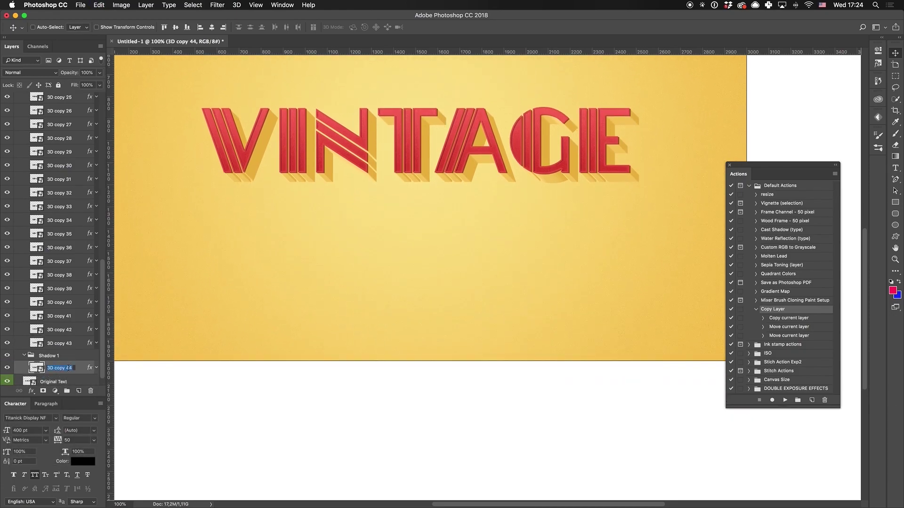
text(Shadow)
key(Return)
scroll(27, 180, up, 10)
click(24, 151)
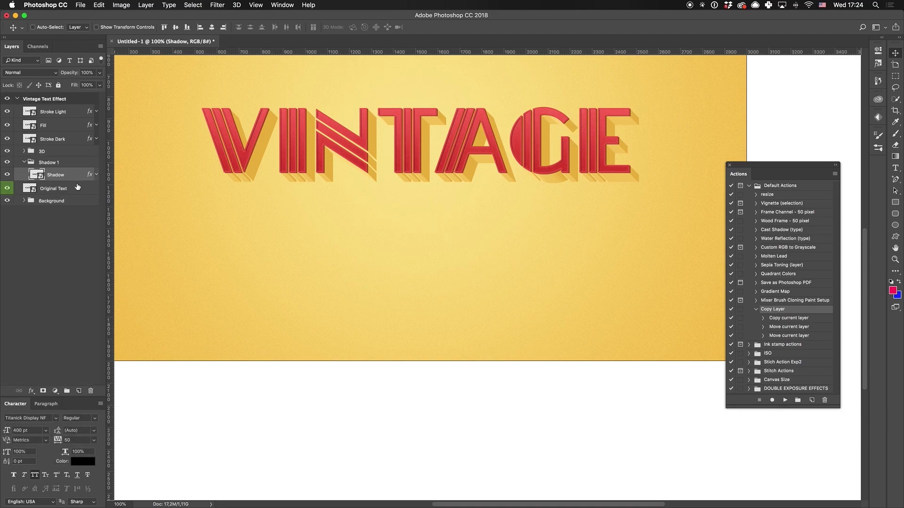
Clear the Shadow layer's existing style and give it a black Color Overlay
right_click(79, 176)
right_click(79, 176)
click(133, 358)
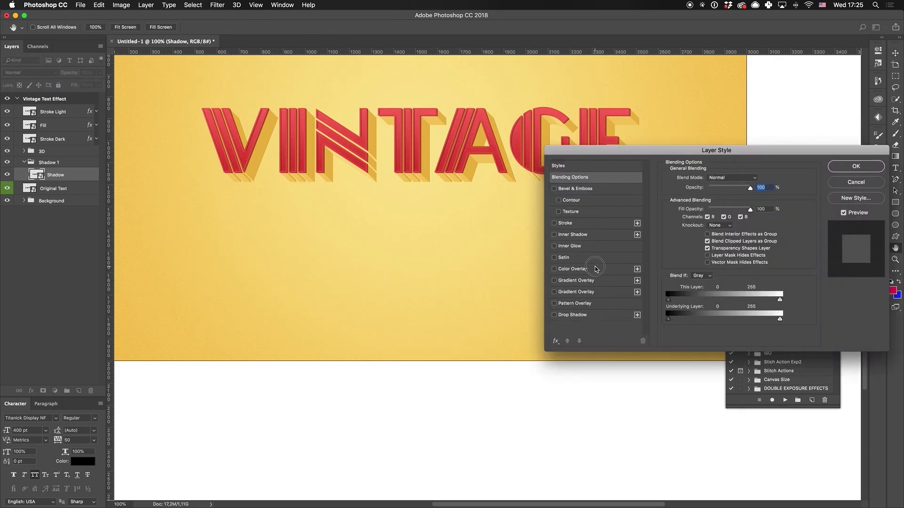
click(596, 269)
click(756, 179)
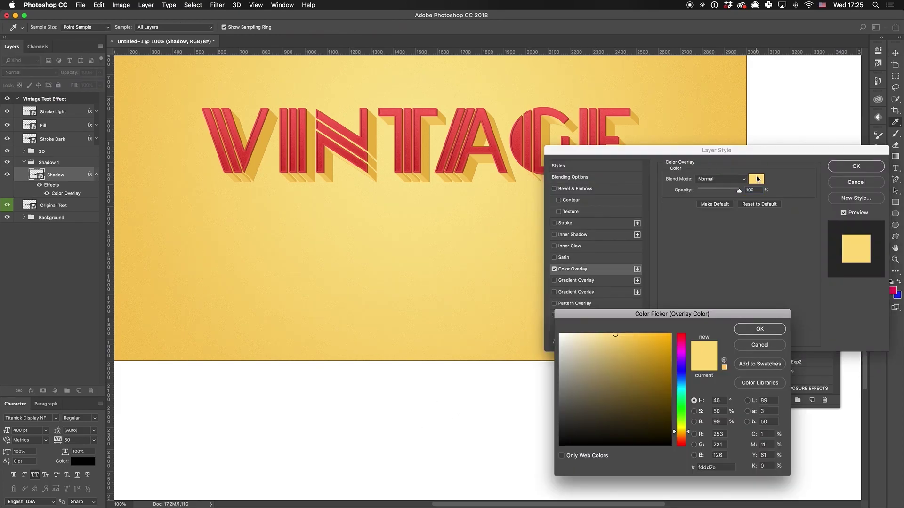
drag(645, 391, 462, 490)
click(739, 332)
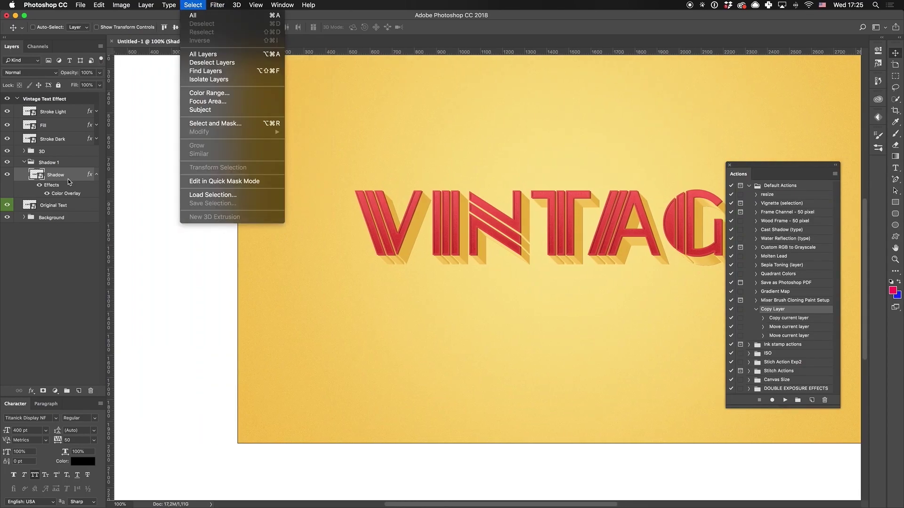
Apply a Gaussian Blur with a radius of 12 pixels to the Shadow layer as a smart filter
mouse_move(217, 5)
mouse_move(292, 111)
click(368, 145)
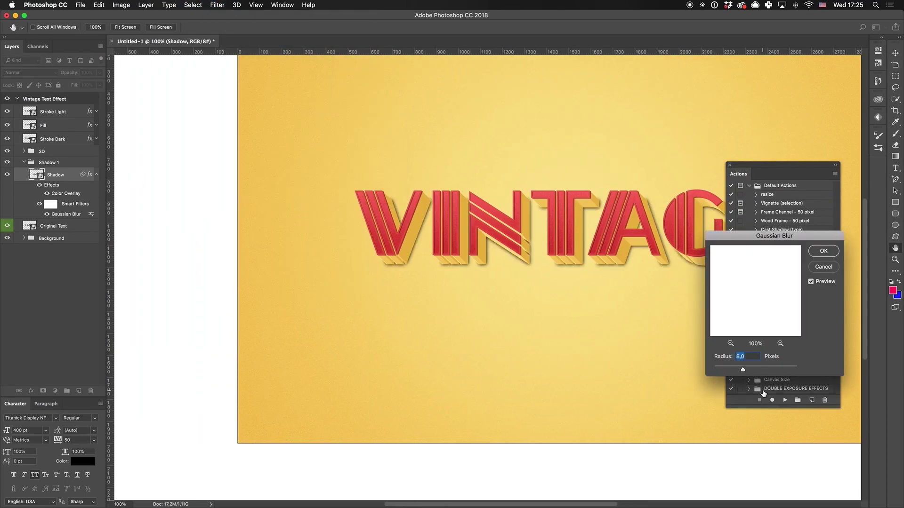
text(12)
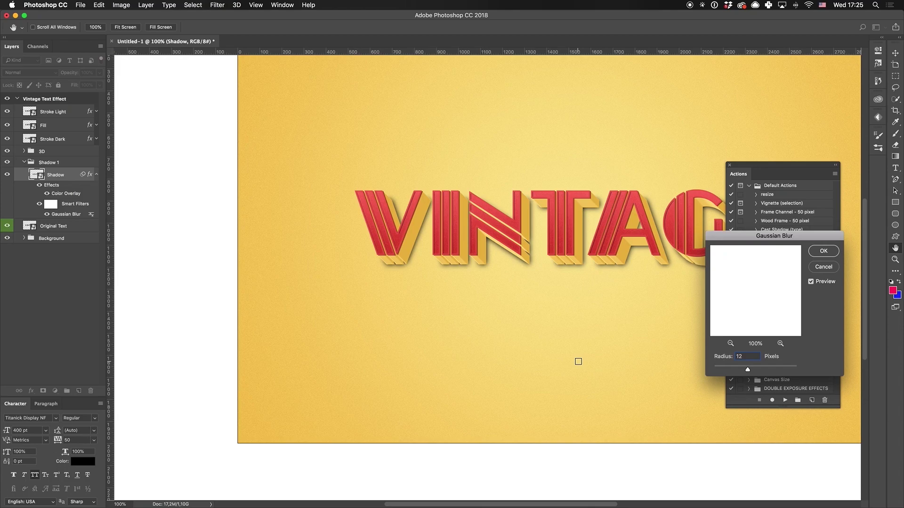
key(Return)
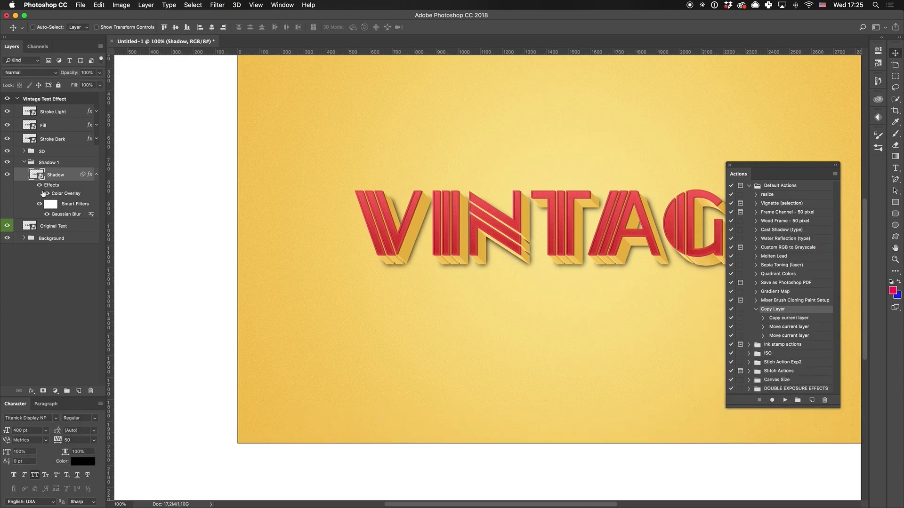
Set the Shadow layer's Gaussian Blur radius to 15 pixels and dock the Actions panel out of the way
key(ctrl+super+f)
text(15)
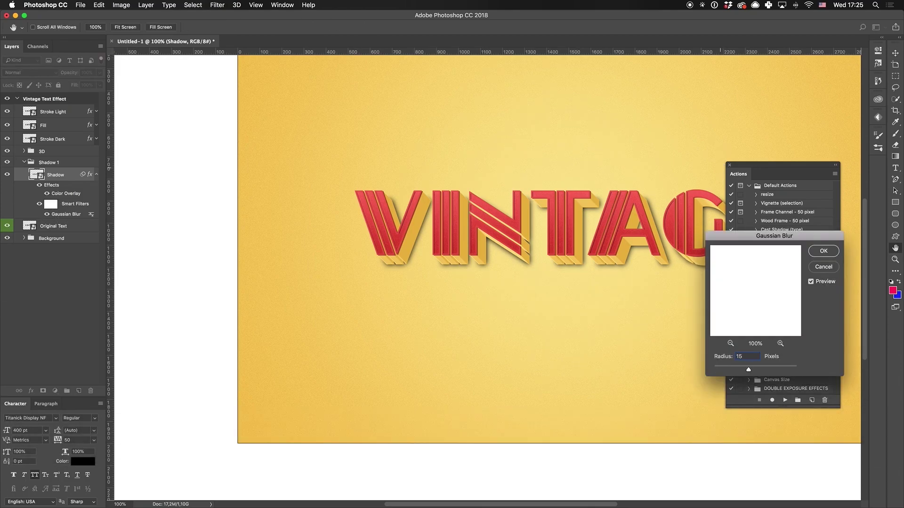
key(Return)
drag(734, 166, 878, 171)
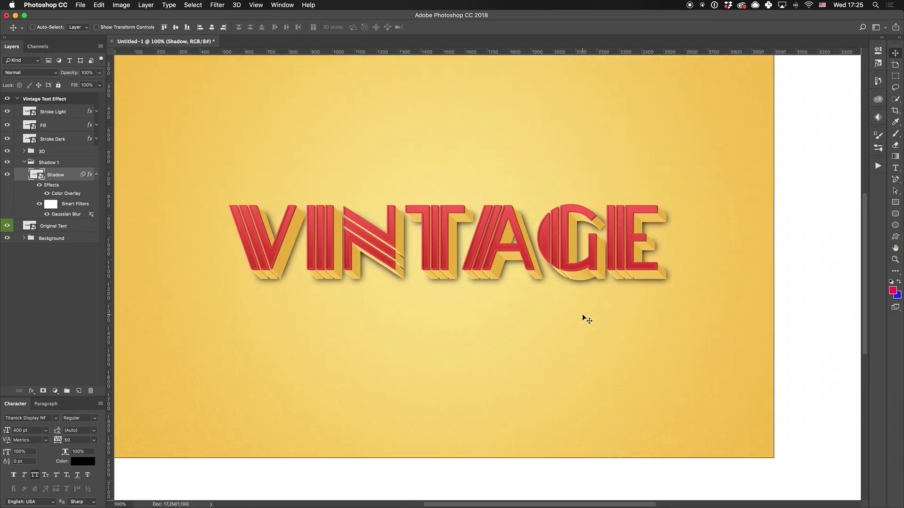
scroll(584, 319, left, 4)
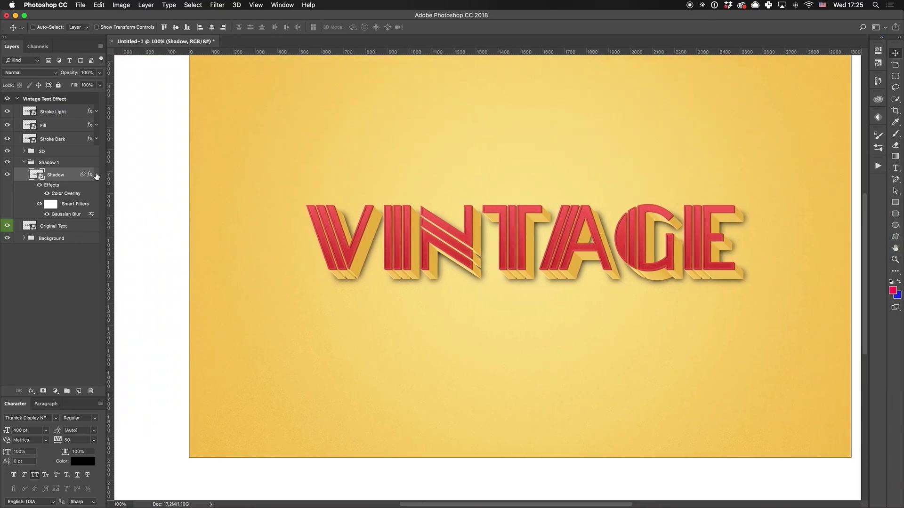
Collapse the Shadow layer's effects and duplicate the layer twice with slight downward offsets
click(97, 174)
key(alt+Down)
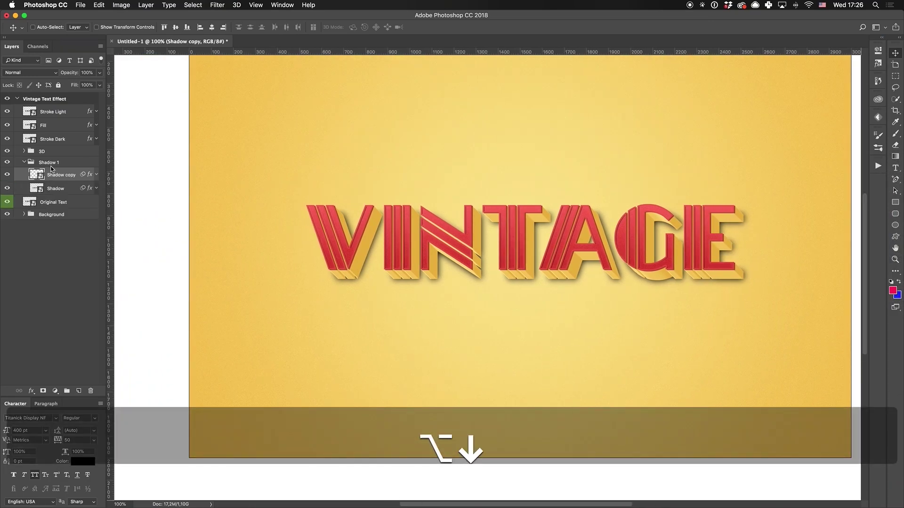
key(alt+Down)
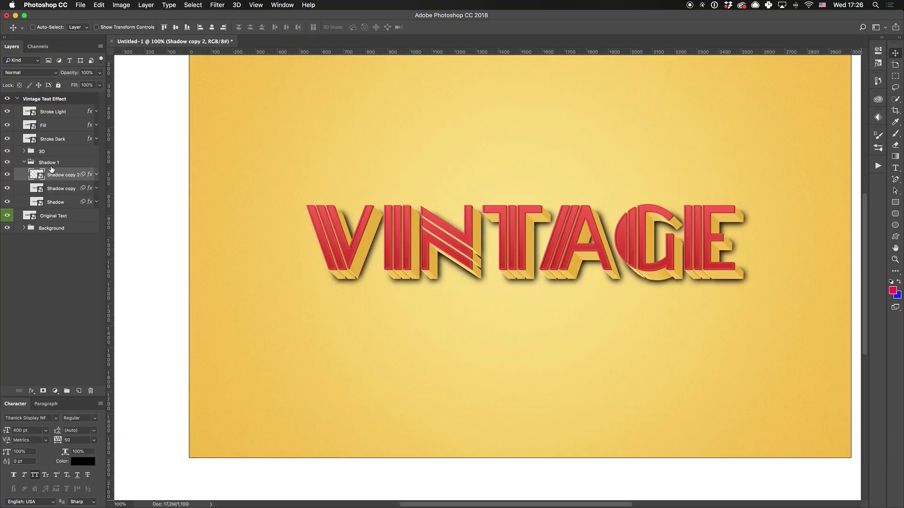
Try building up the shadow with repeated slightly offset duplicates, mostly leftward, and delete the extra copies above Shadow copy 2
key(alt+Left)
key(alt+Left)
key(alt+Left)
key(alt+Left)
key(alt+Left)
key(alt+Left)
key(alt+Left)
key(alt+Left)
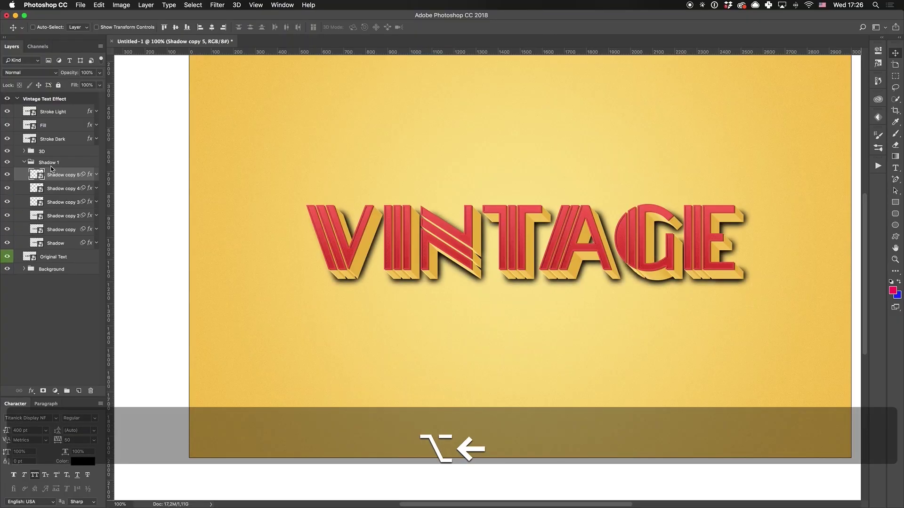
key(alt+Left)
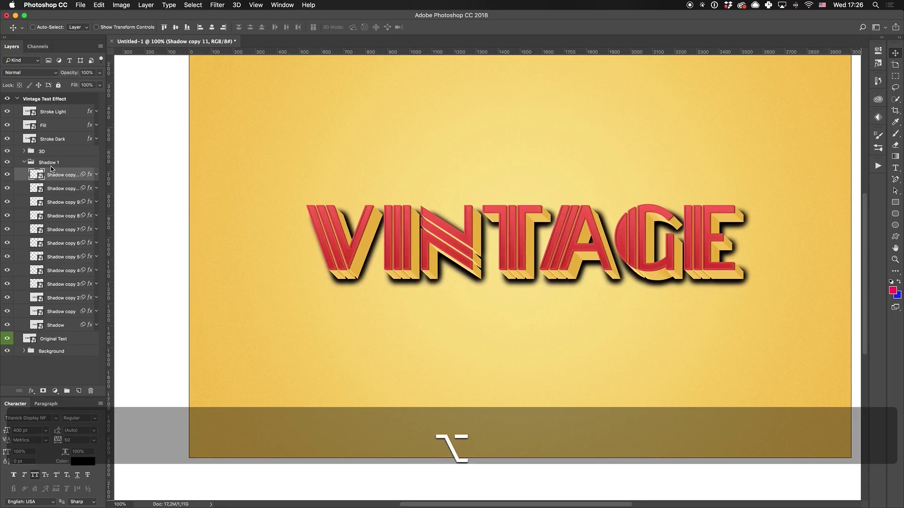
key(alt+Down)
key(alt+Left)
key(alt+Left)
key(alt+Left)
key(alt+Left)
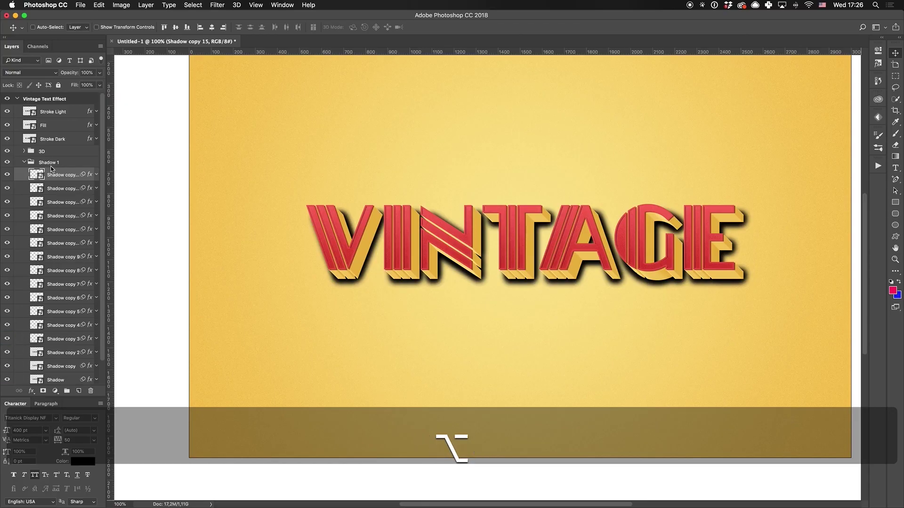
key(alt+Left)
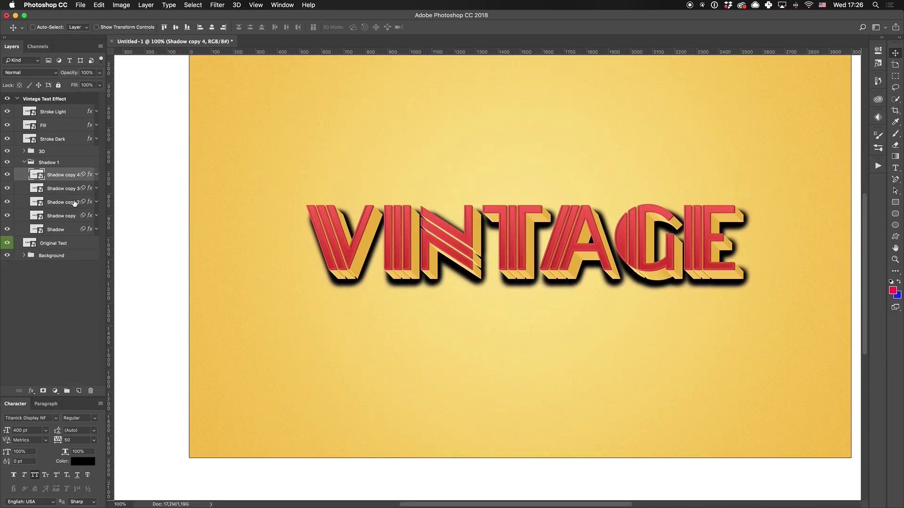
key(BackSpace)
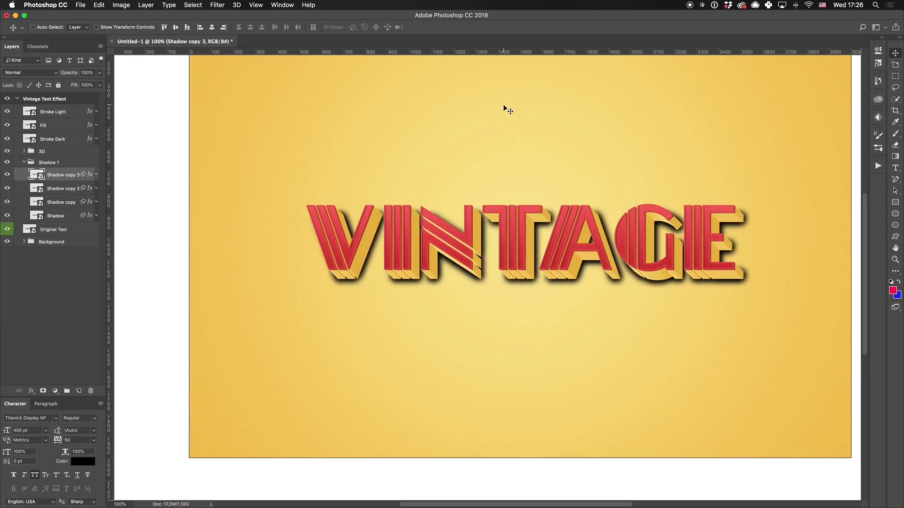
key(BackSpace)
Create a new action named Copy Layer 2 in the Default Actions set and start recording it
click(168, 4)
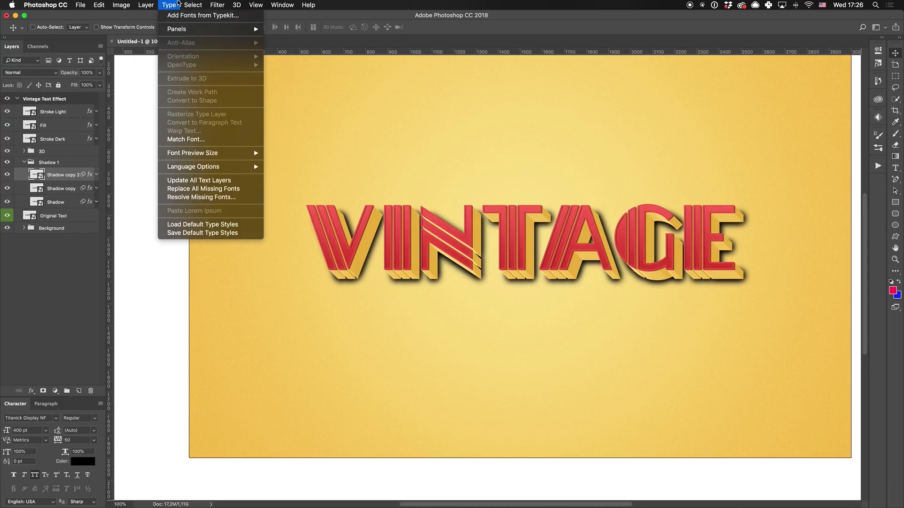
click(294, 71)
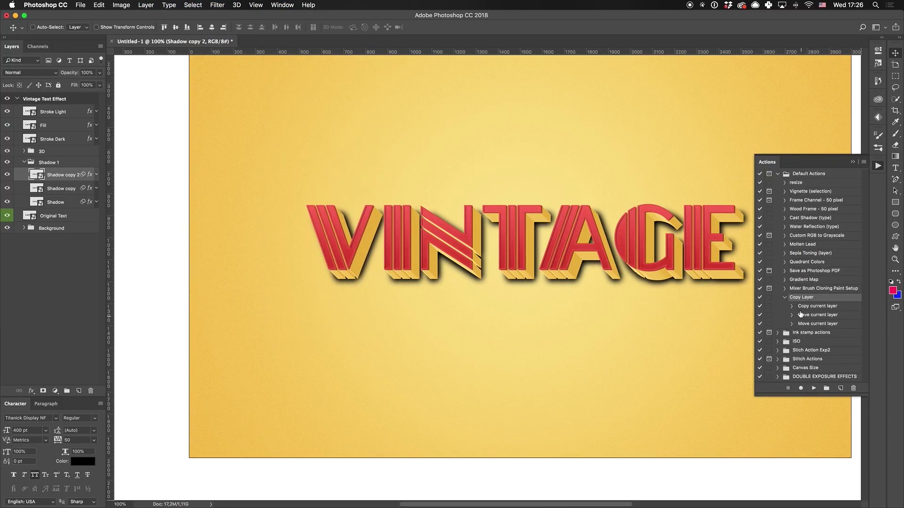
click(785, 298)
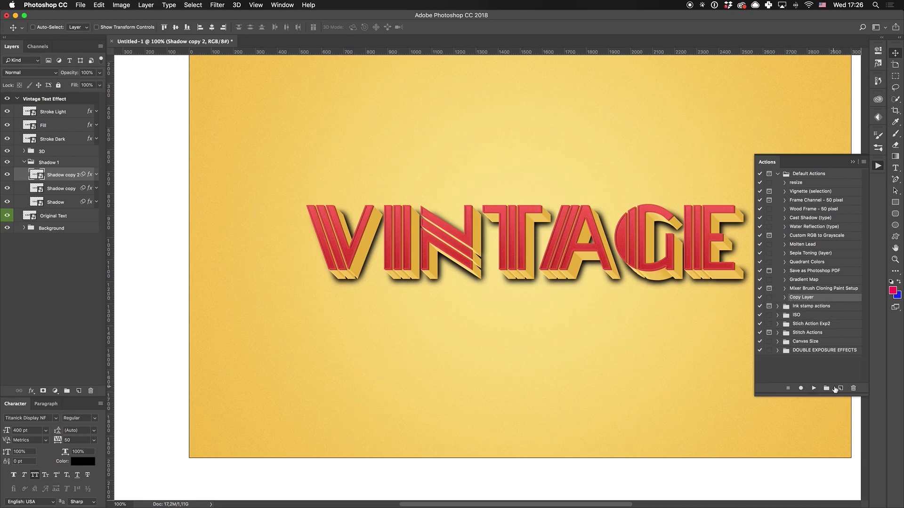
click(841, 388)
text(Co)
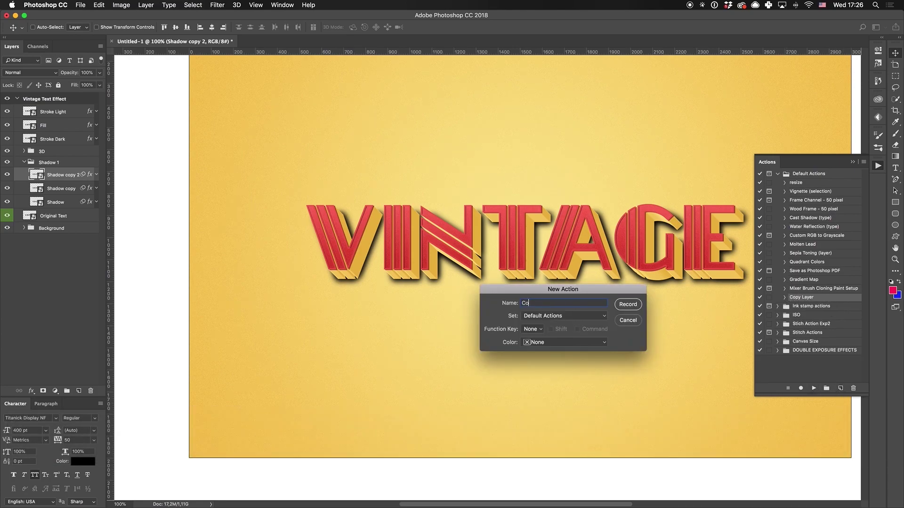
text(py Layer 2)
click(629, 308)
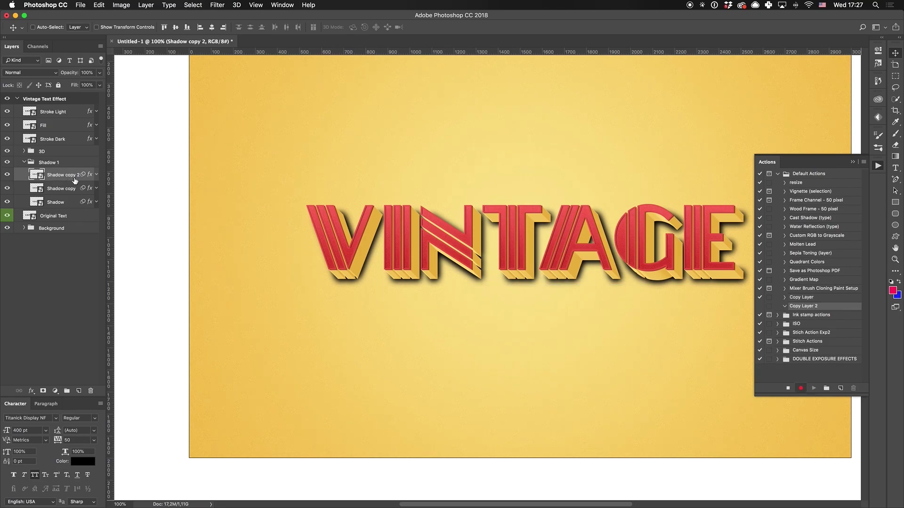
Record duplicating Shadow copy 2 with a slight downward offset and stop the recording
key(alt)
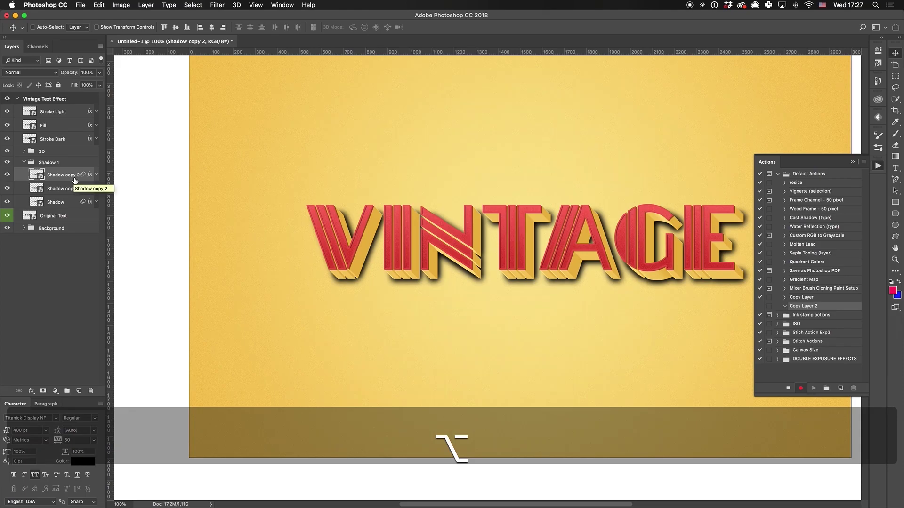
key(alt+Down)
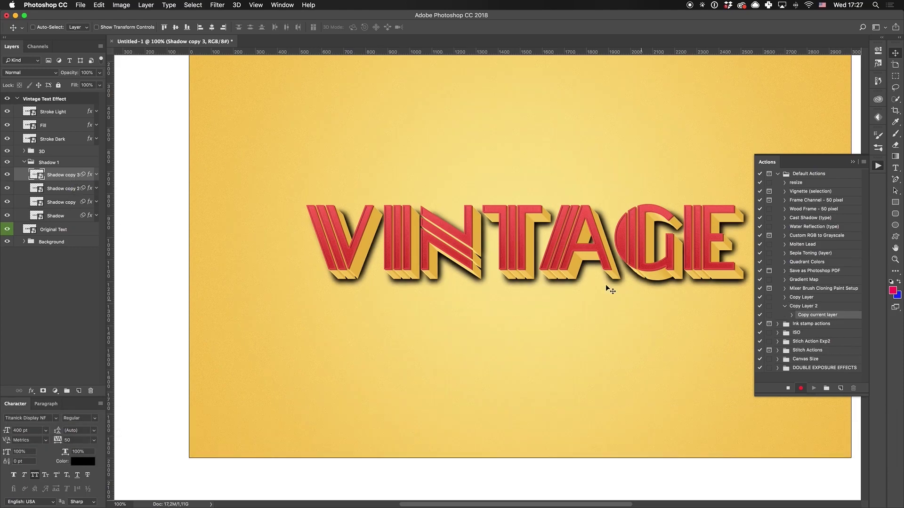
scroll(605, 285, right, 2)
scroll(176, 211, left, 4)
click(788, 387)
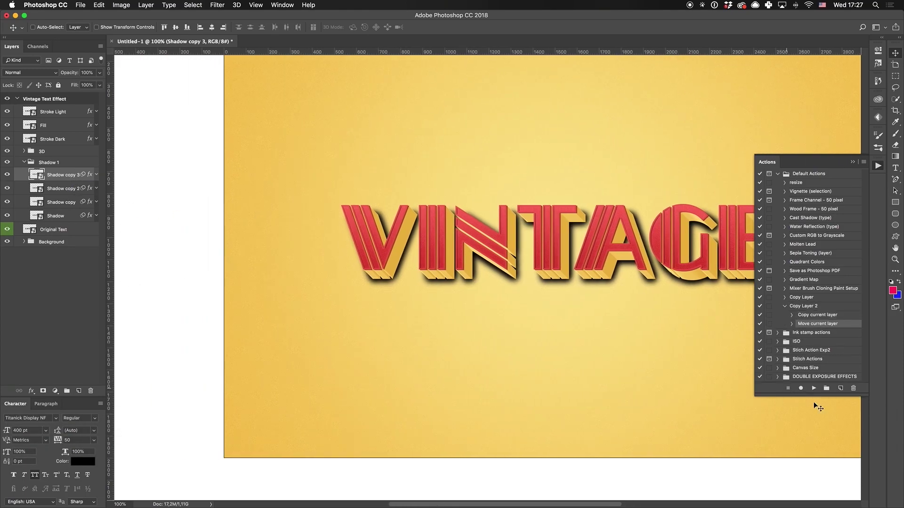
Play the Copy Layer 2 action repeatedly to extend the shadow, ending at Shadow copy 9
click(811, 389)
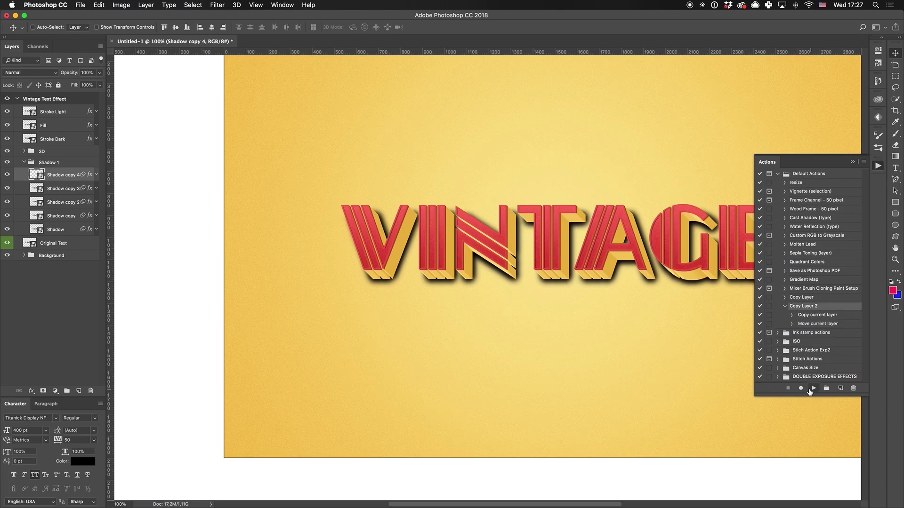
click(810, 390)
click(810, 389)
click(809, 389)
click(813, 388)
click(813, 389)
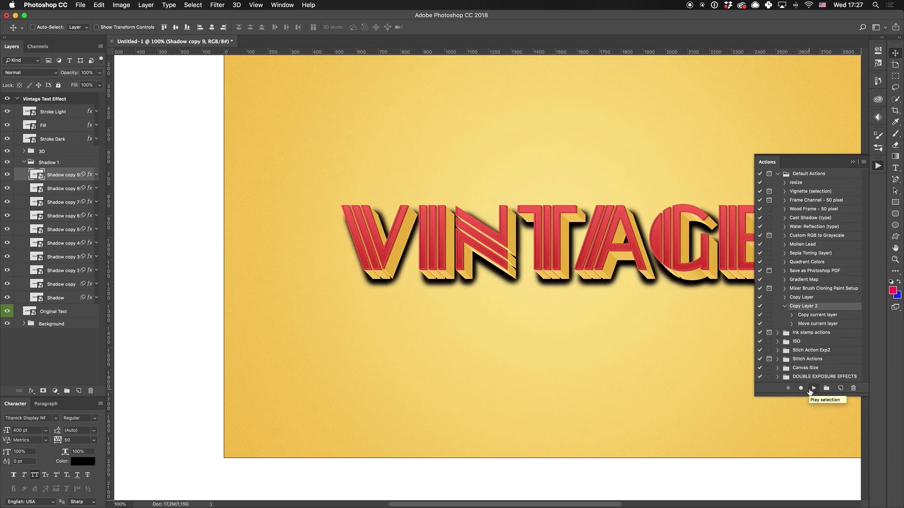
Collapse the Shadow 1 group and set its blend mode to Linear Light
click(24, 162)
click(47, 162)
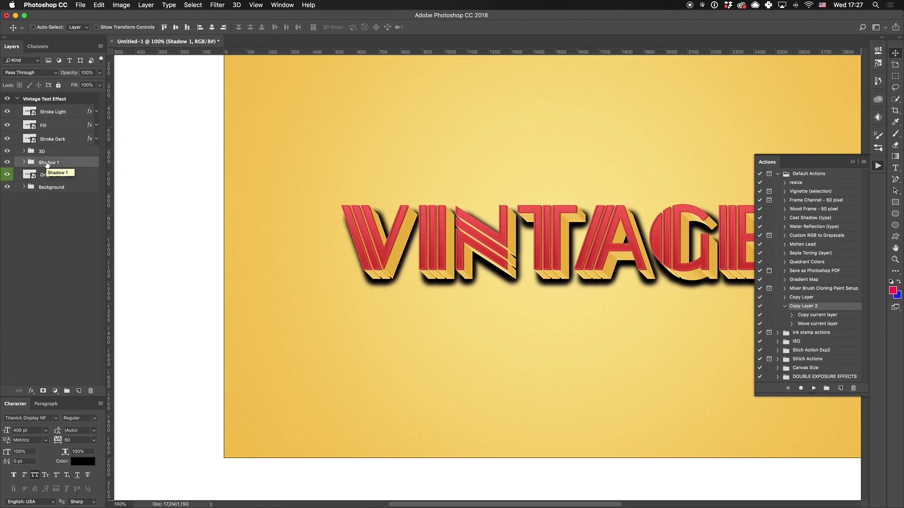
click(30, 73)
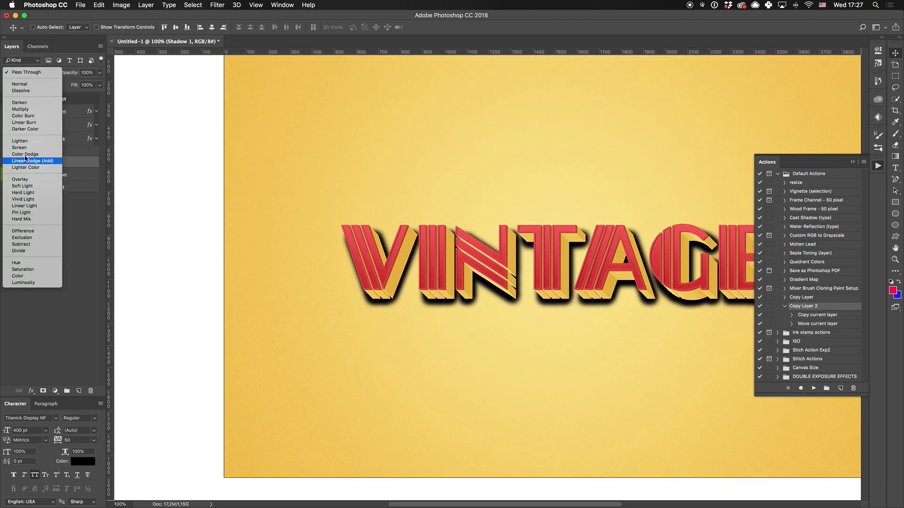
click(24, 206)
Set the Shadow 1 group's opacity to 20% and put away the actions list
click(83, 73)
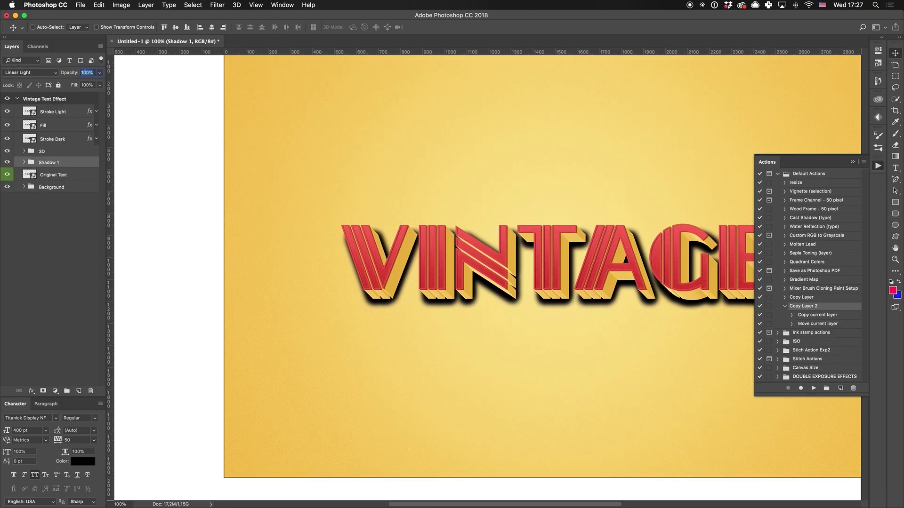
text(30)
key(Return)
key(shift)
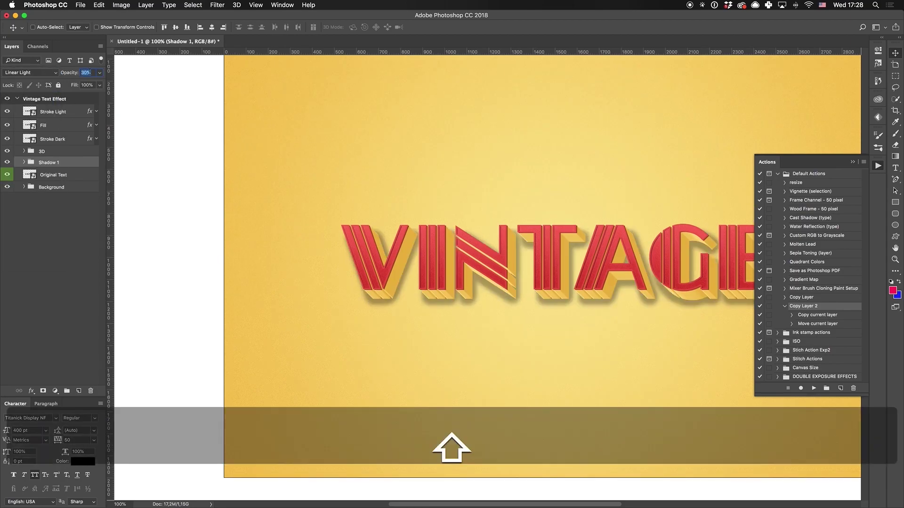
key(Return)
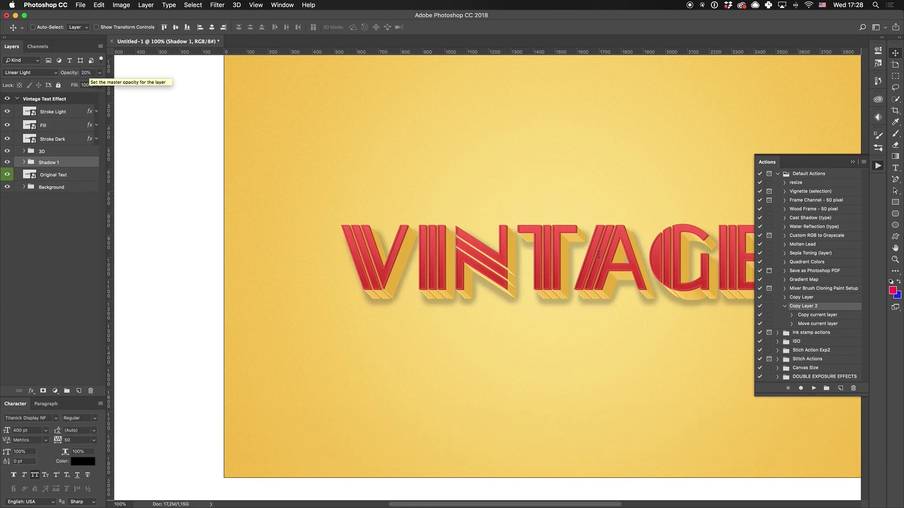
scroll(392, 214, right, 4)
scroll(393, 212, up, 2)
scroll(424, 220, left, 2)
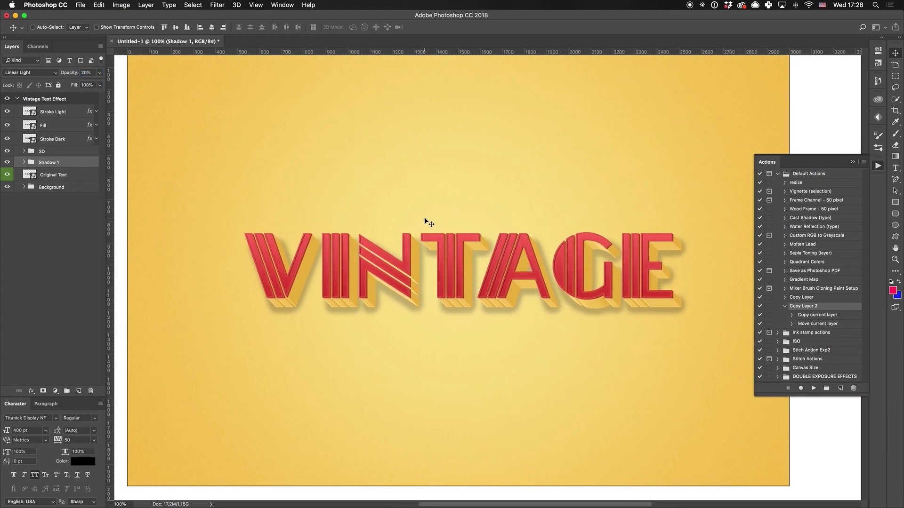
scroll(458, 293, left, 1)
click(851, 161)
scroll(572, 210, left, 2)
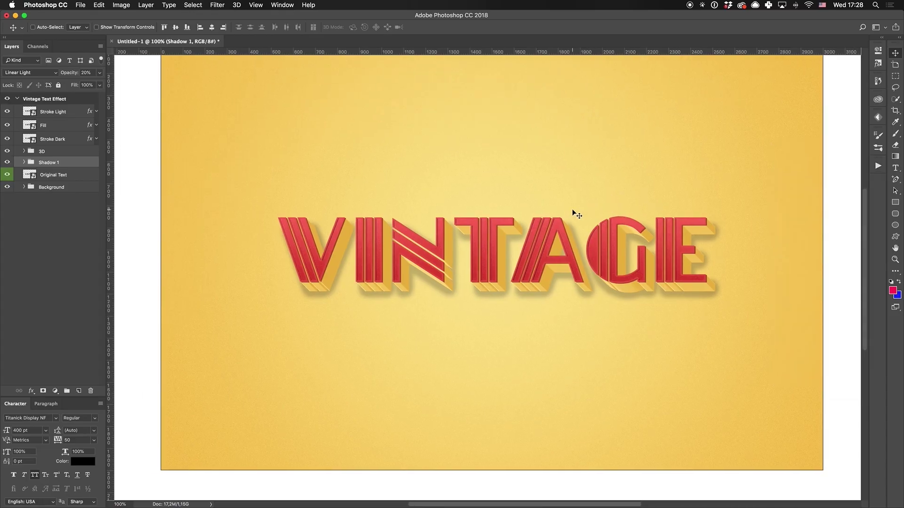
click(43, 152)
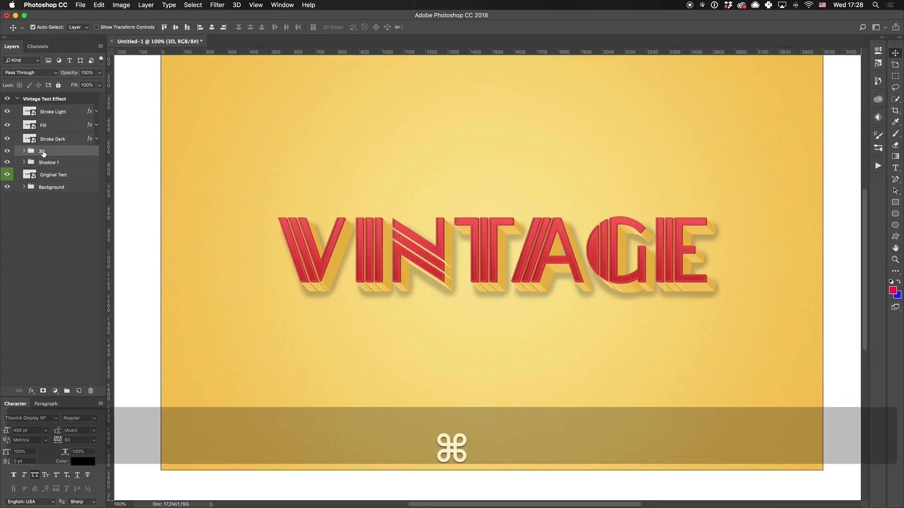
key(super+j)
key(super+bracketleft)
key(super+bracketleft)
key(Delete)
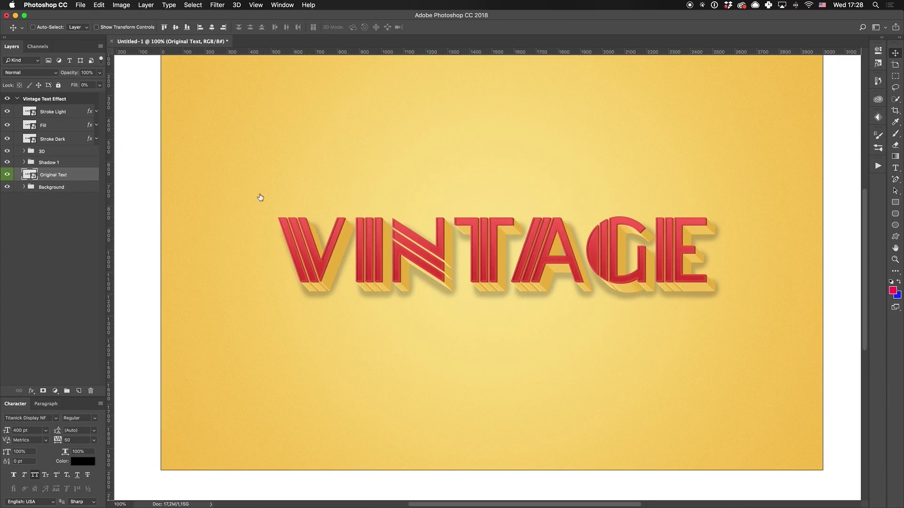
Duplicate the 3D copy 43 layer, placing the copy below Shadow 1 in a new group named Shadow 2
click(23, 151)
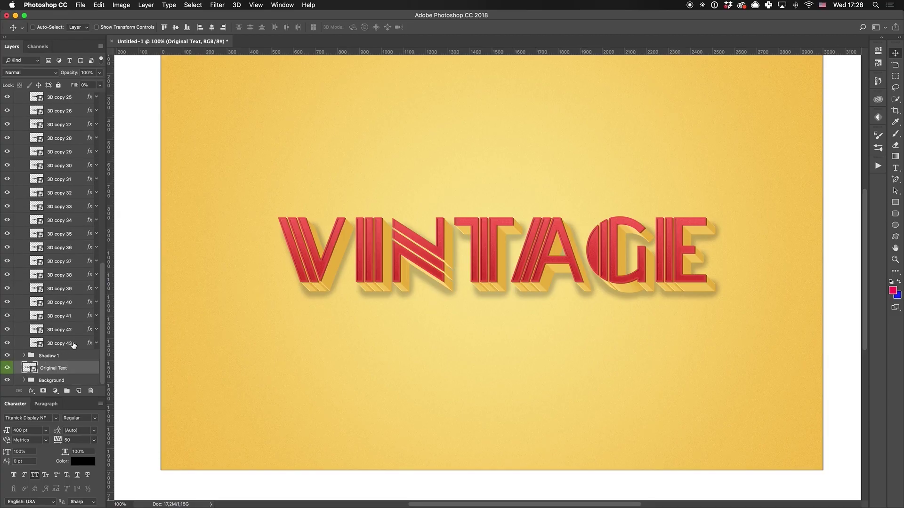
click(73, 345)
key(super+j)
key(super+bracketleft)
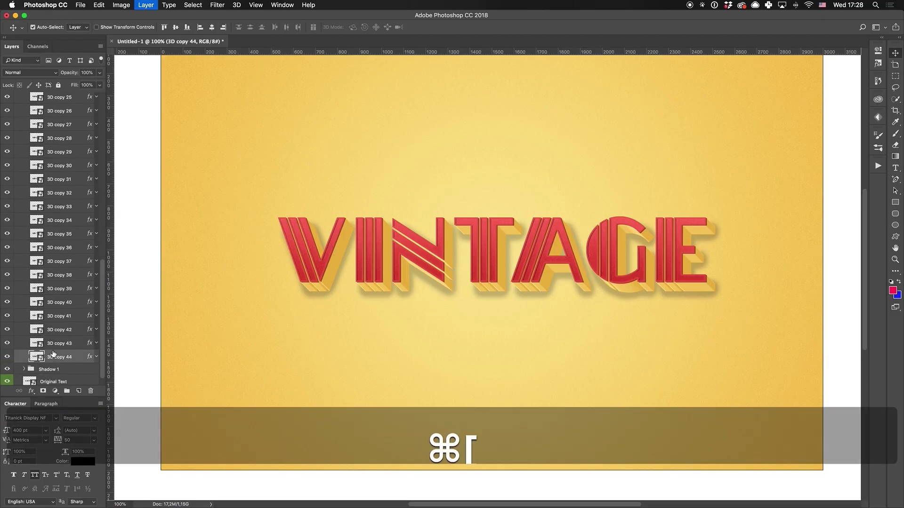
key(super+bracketleft)
key(super+g)
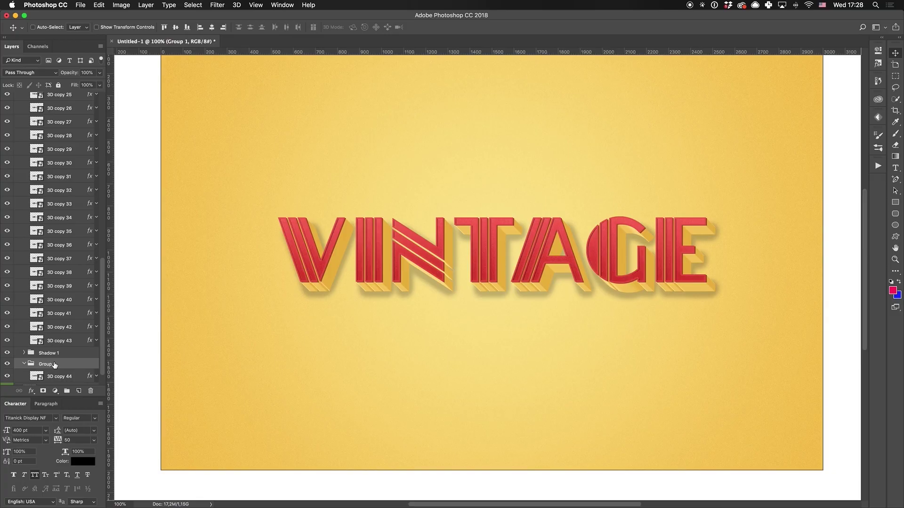
double_click(47, 363)
text(Shadow 2)
key(Return)
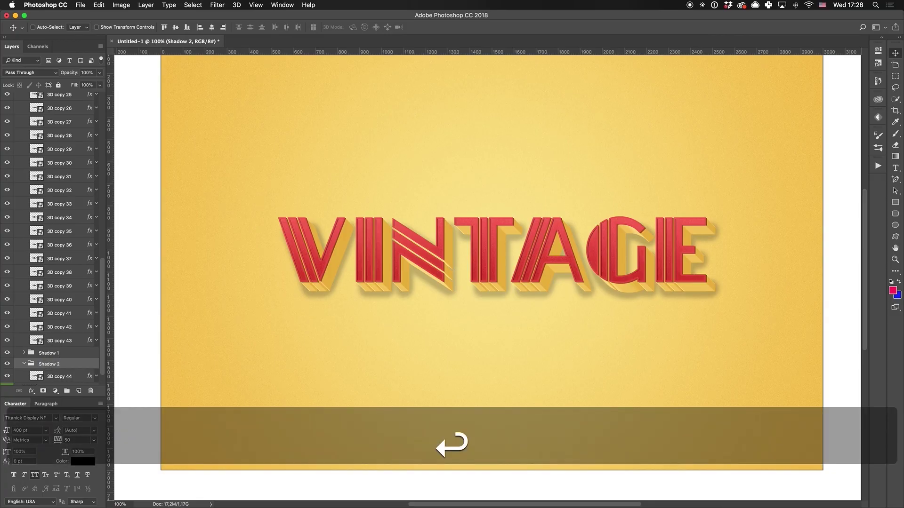
Clear the layer style from the 3D copy 44 layer and collapse the 3D group
right_click(37, 375)
click(83, 359)
scroll(58, 255, up, 10)
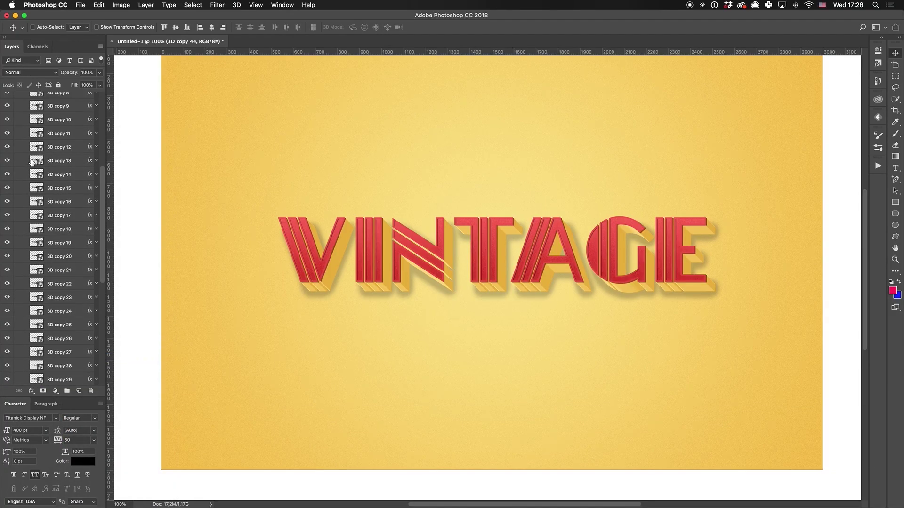
click(24, 151)
Add a dark brown #492d05 Color Overlay to the layer in the Shadow 2 group
double_click(76, 186)
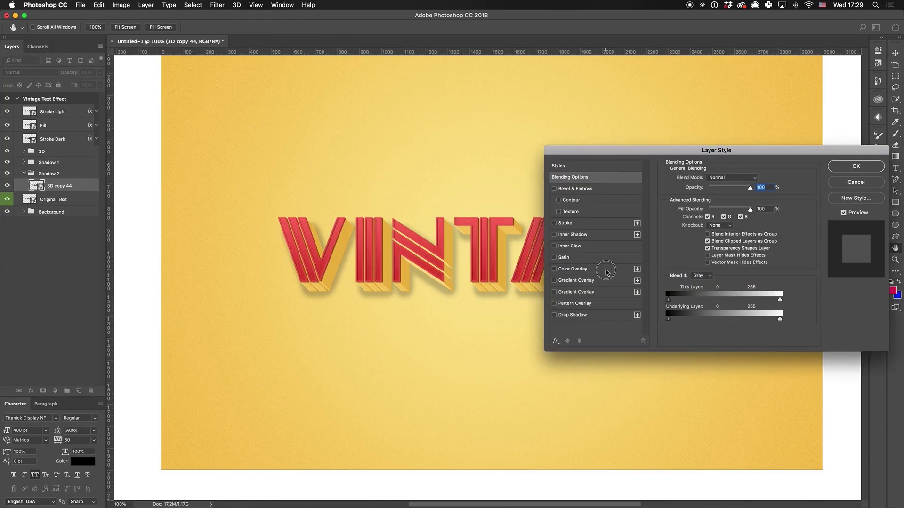
click(603, 268)
click(755, 179)
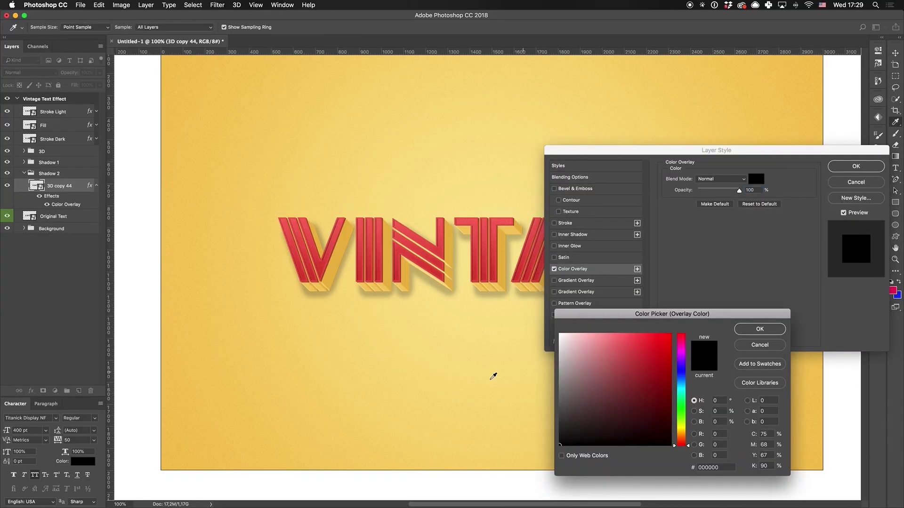
text(ffe68e)
click(695, 467)
text(49)
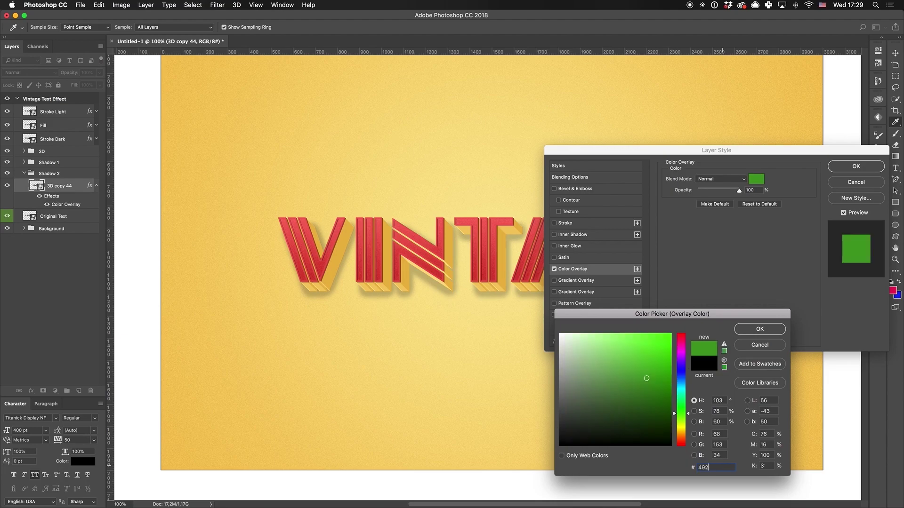
text(d05)
key(Return)
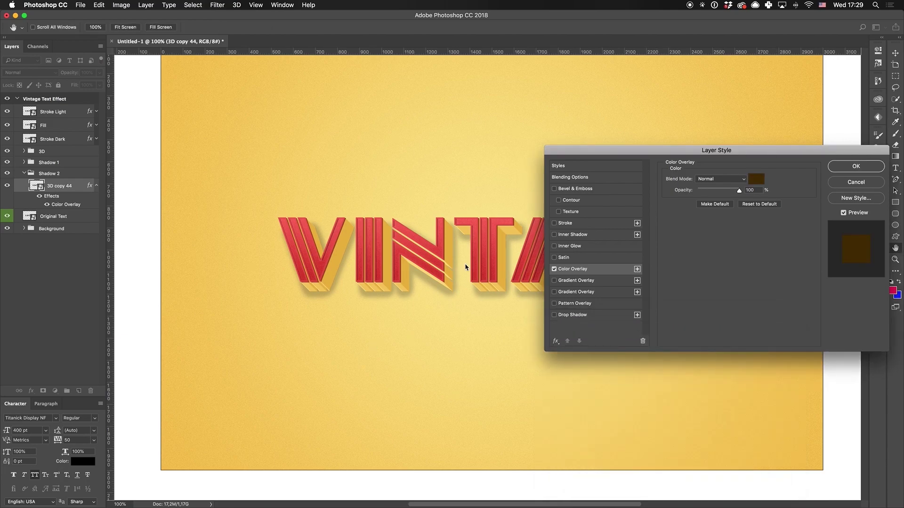
key(Return)
click(96, 186)
Rename the 3D copy 44 layer as shadow 2
double_click(60, 186)
key(Right)
text(shadow 2)
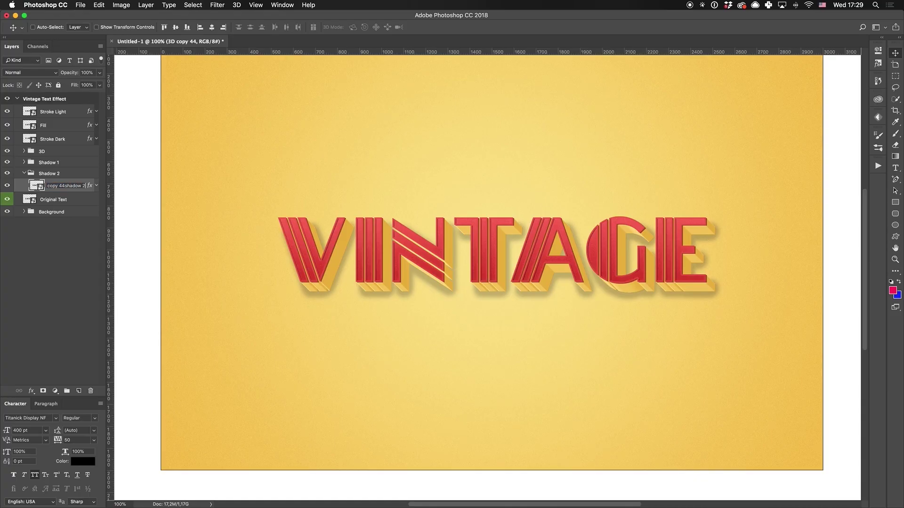
key(alt+BackSpace)
key(Return)
Play the Copy Layer 2 action repeatedly on the shadow 2 layer to build a long shadow, continuing past copy 67
click(877, 166)
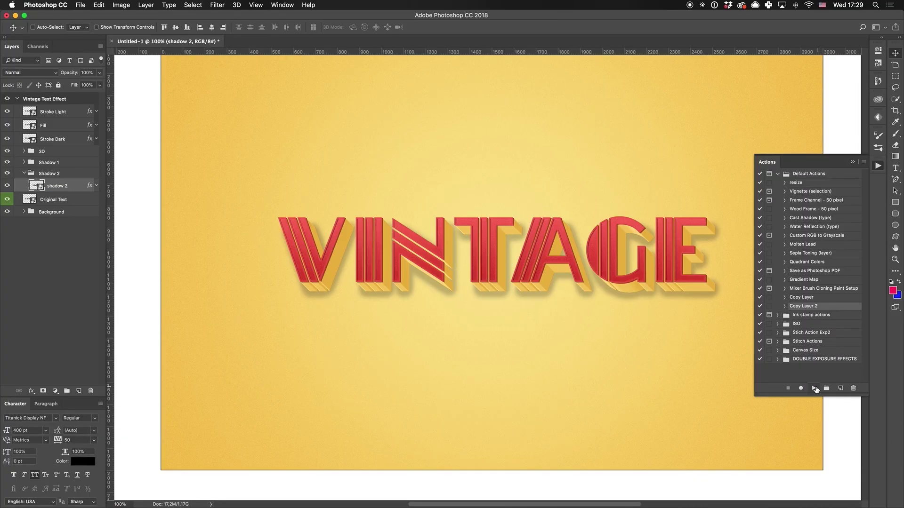
click(815, 389)
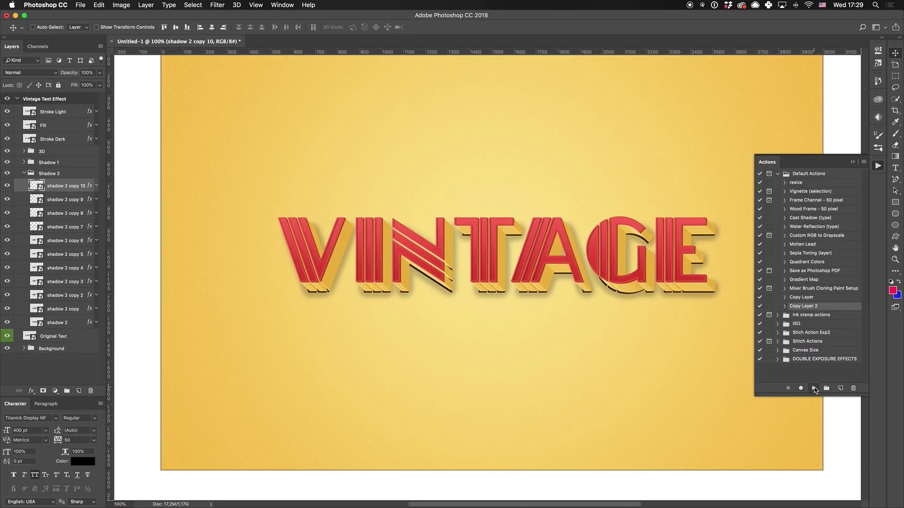
click(814, 388)
click(814, 388)
click(814, 388)
click(815, 388)
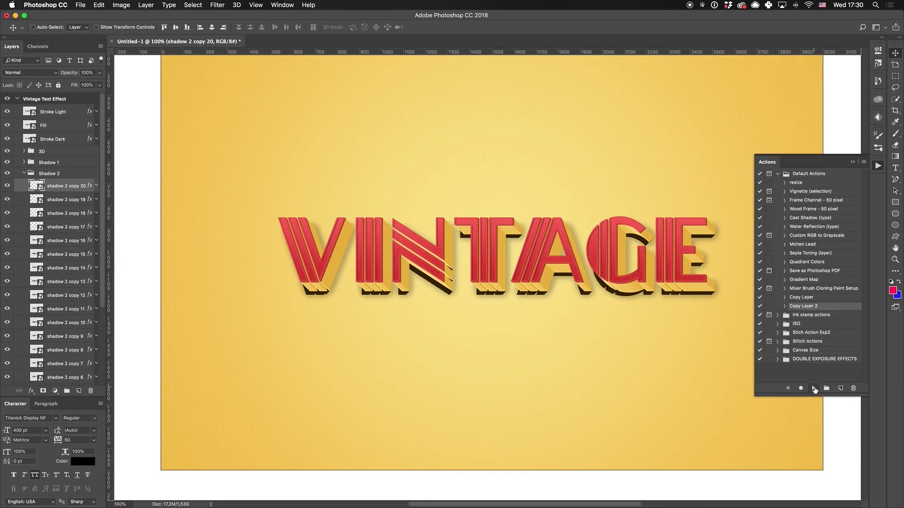
click(814, 388)
click(814, 388)
click(814, 388)
click(814, 388)
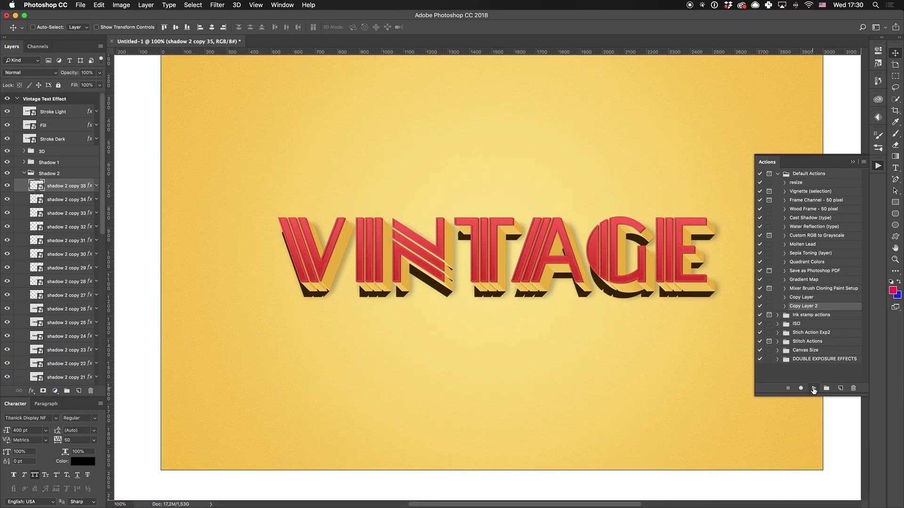
click(815, 388)
click(814, 388)
click(814, 388)
click(814, 388)
click(814, 388)
click(814, 388)
click(814, 389)
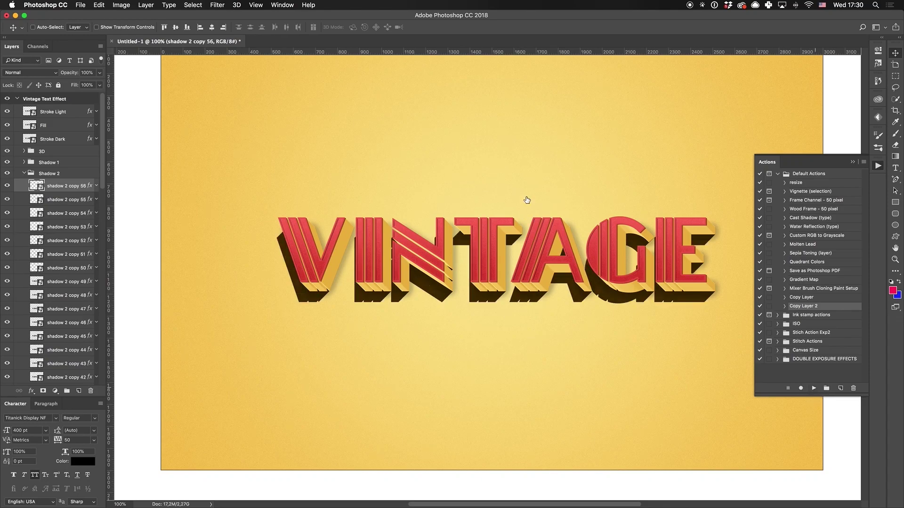
click(815, 388)
click(814, 388)
click(814, 388)
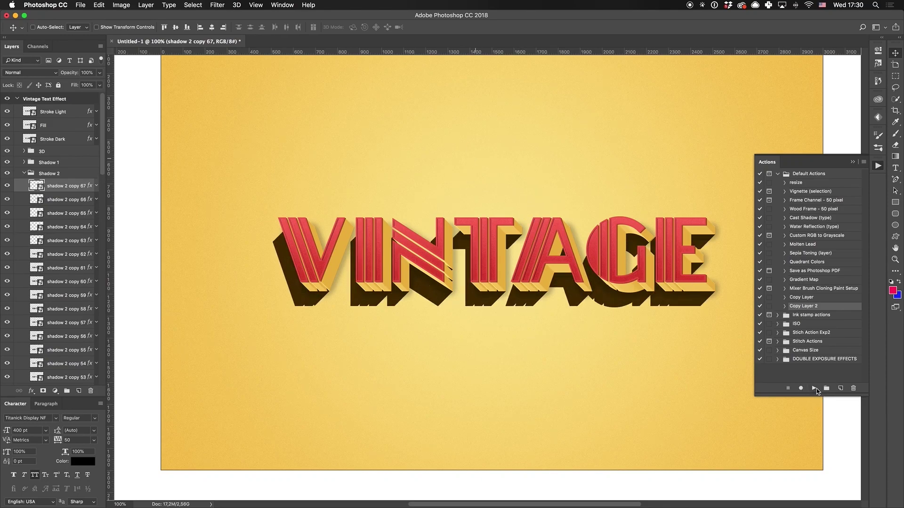
click(814, 389)
Collapse the Shadow 2 group and set it to Linear Light at 20% opacity
click(36, 173)
click(24, 173)
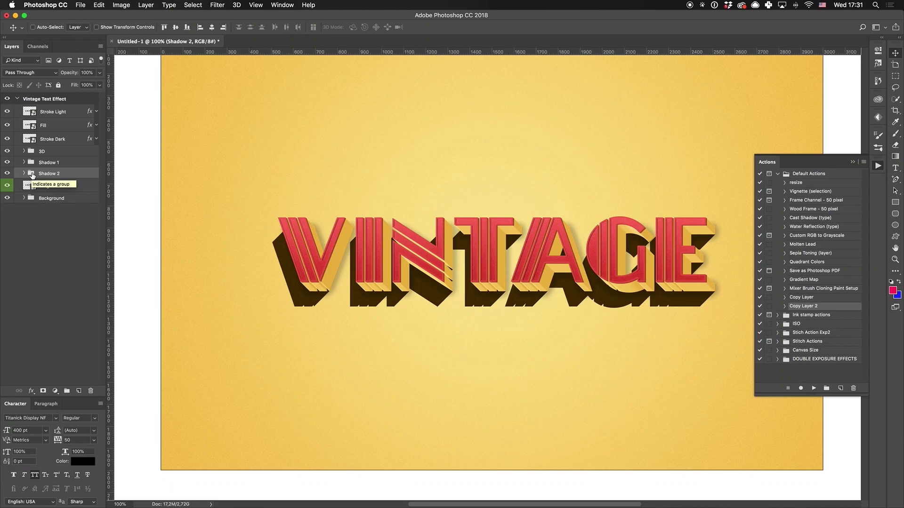
key(2)
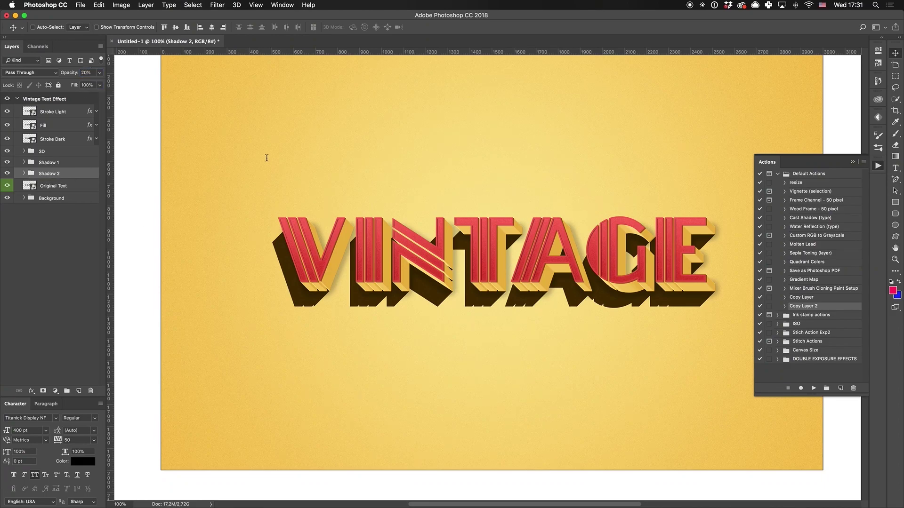
click(4, 74)
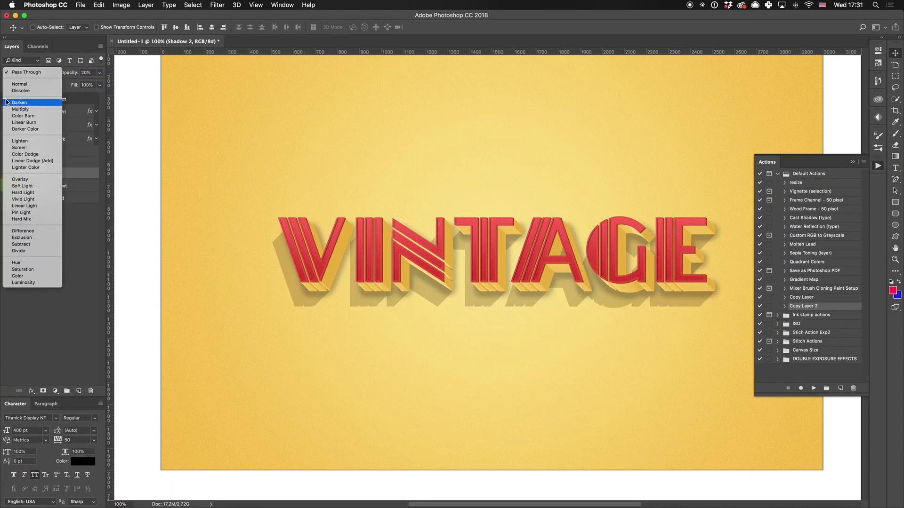
click(28, 206)
click(853, 162)
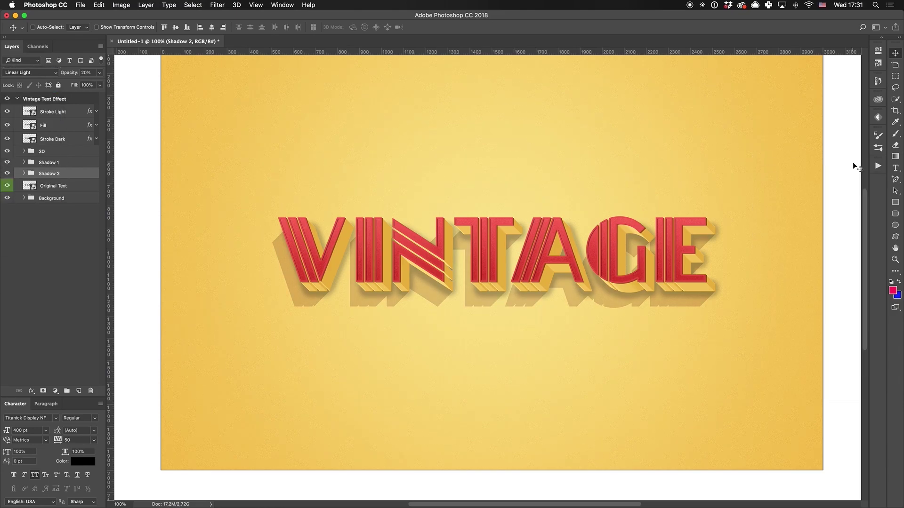
scroll(603, 189, up, 3)
scroll(603, 189, right, 3)
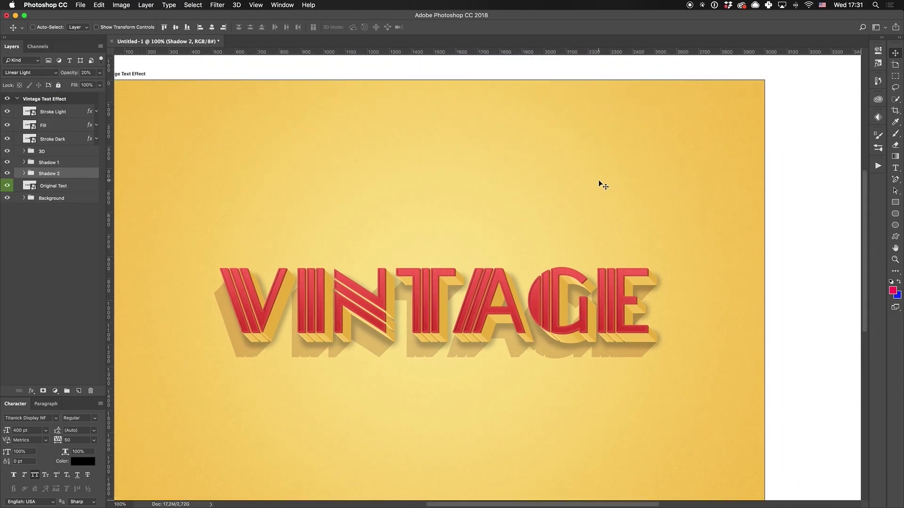
Set the Shadow 2 group's opacity to 15%
click(86, 72)
text(15)
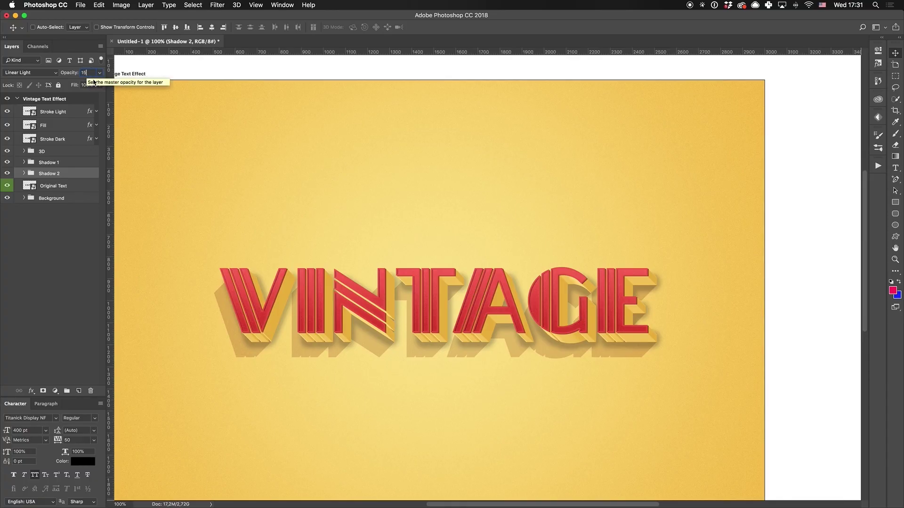
key(Tab)
scroll(377, 265, down, 3)
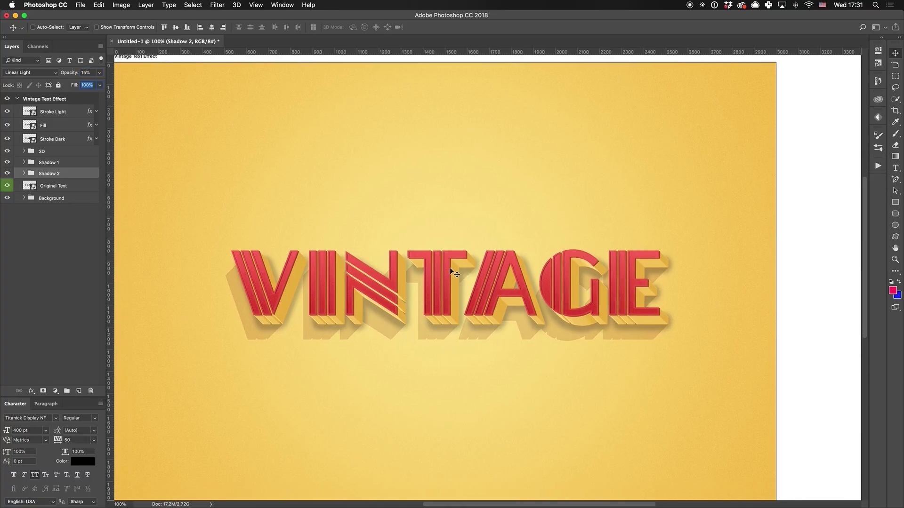
scroll(474, 228, left, 2)
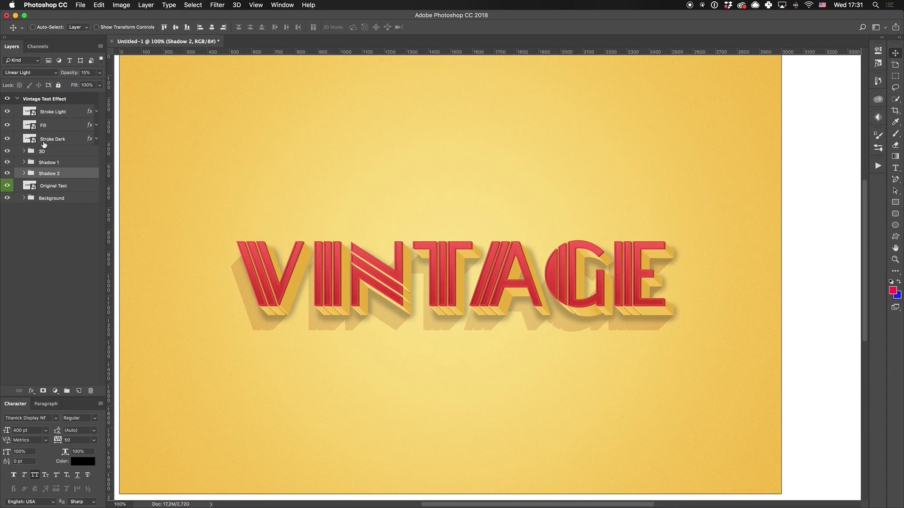
Open the Original Text smart object, replace its text with "the end", and save and close it
click(55, 186)
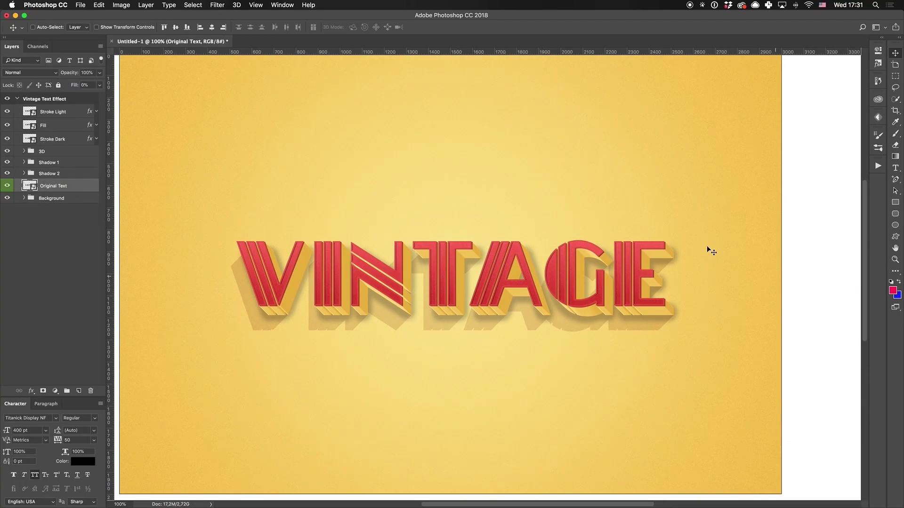
double_click(29, 188)
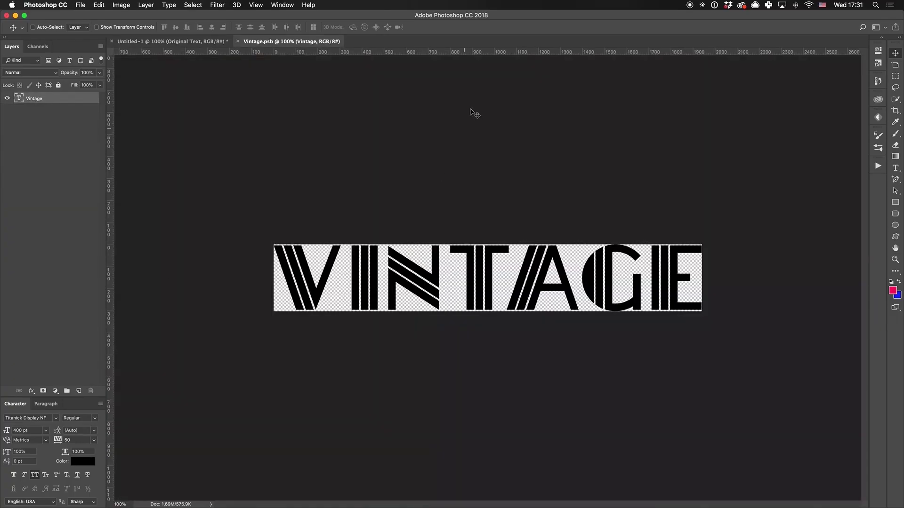
double_click(19, 99)
text(THE END)
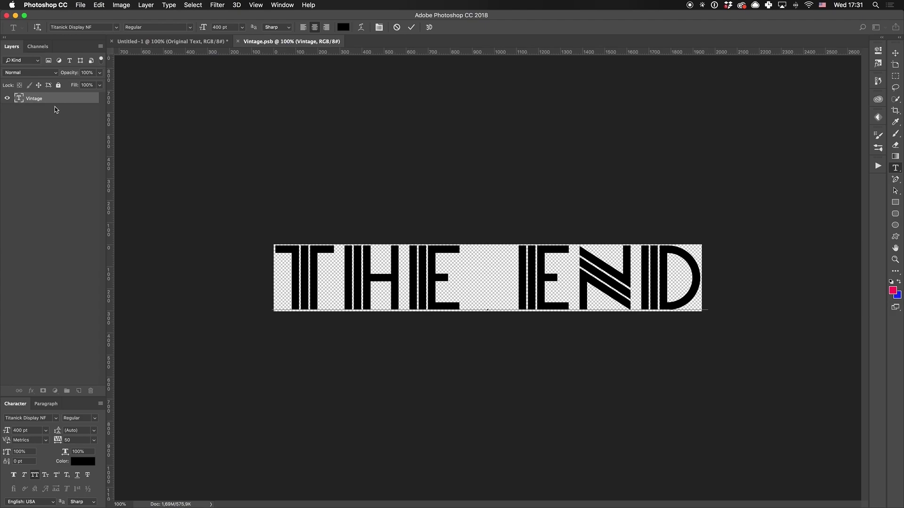
key(super+Return)
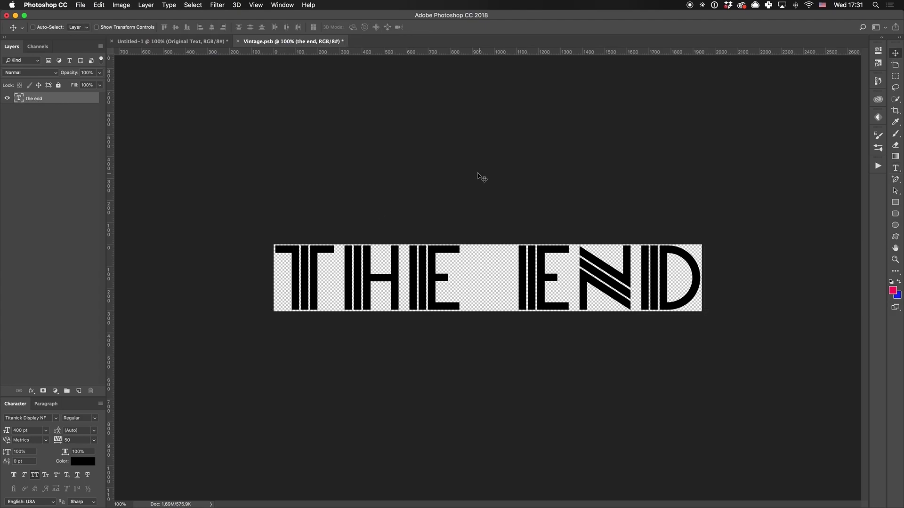
key(super+w)
key(Return)
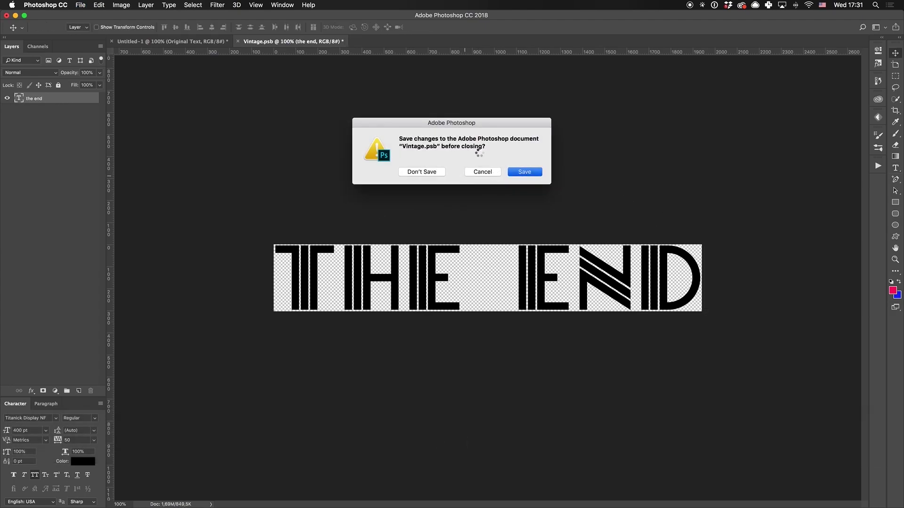
key(Return)
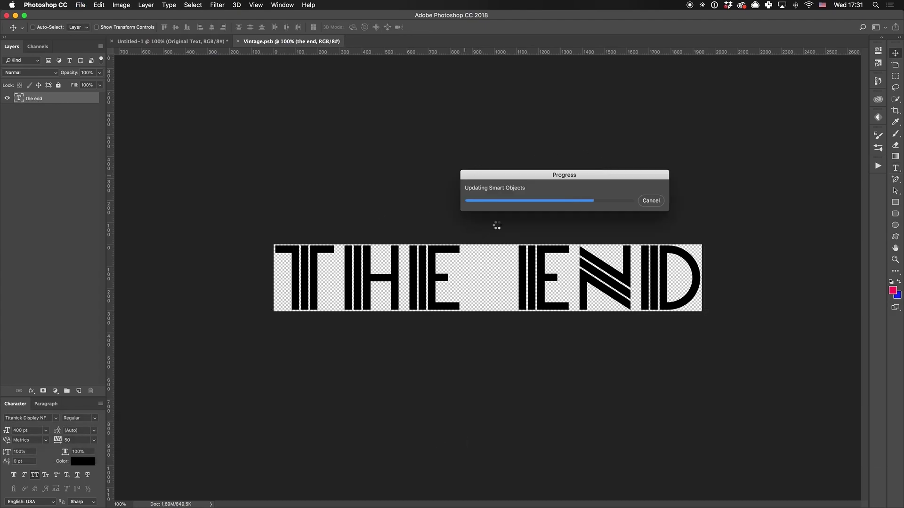